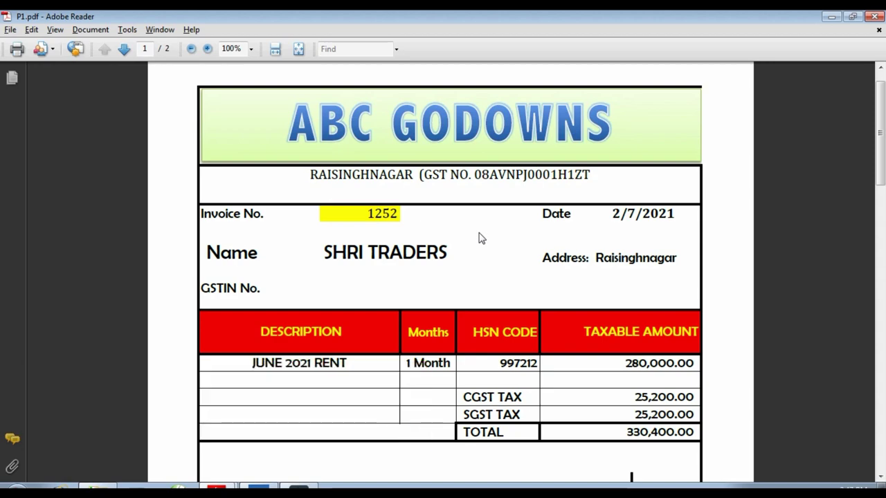
# Review the ABC GODOWNS June 2021 rent invoice (330,400.00 incl. CGST and SGST) in P1.pdf, then return to TallyPrime
pyautogui.scroll(-1, 482, 238)
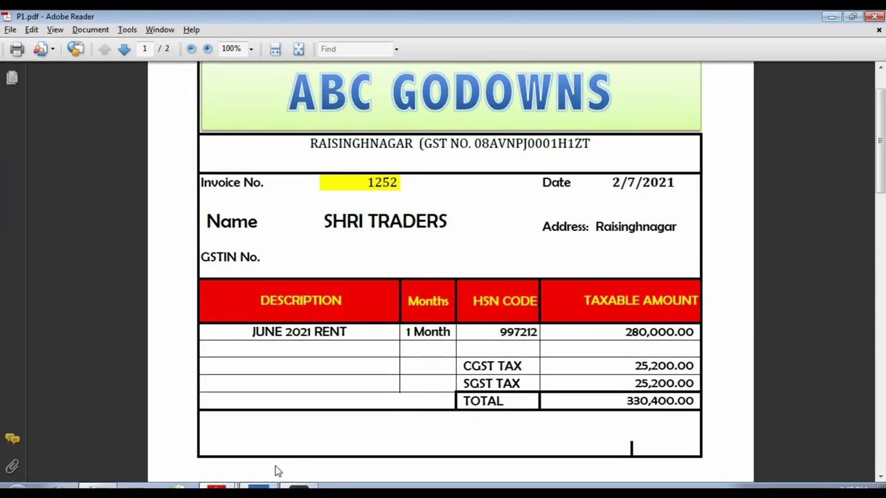
pyautogui.click(258, 486)
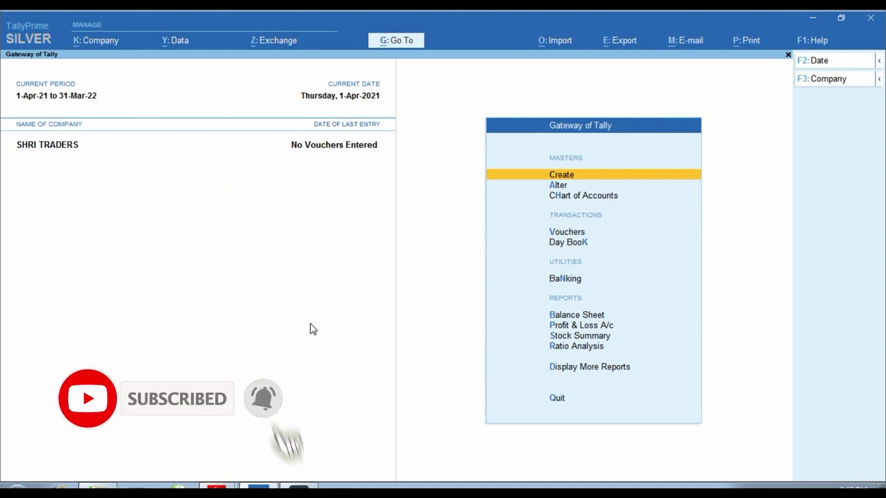
pyautogui.click(216, 487)
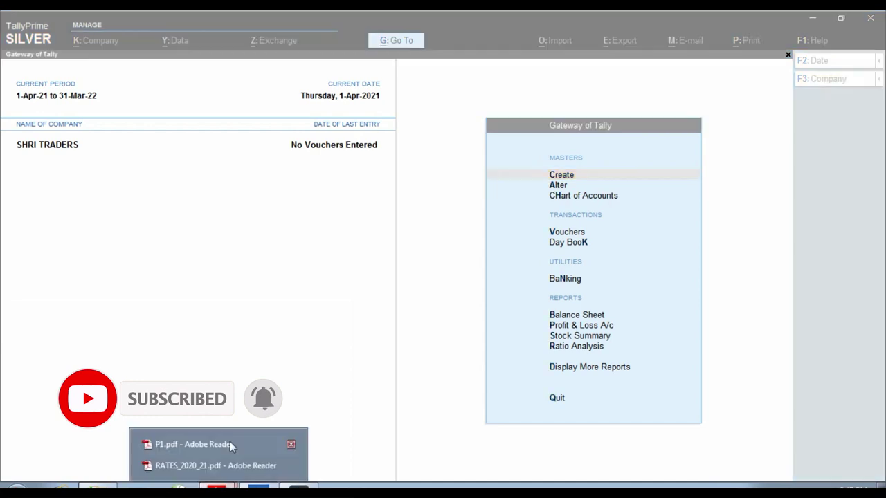
pyautogui.click(201, 447)
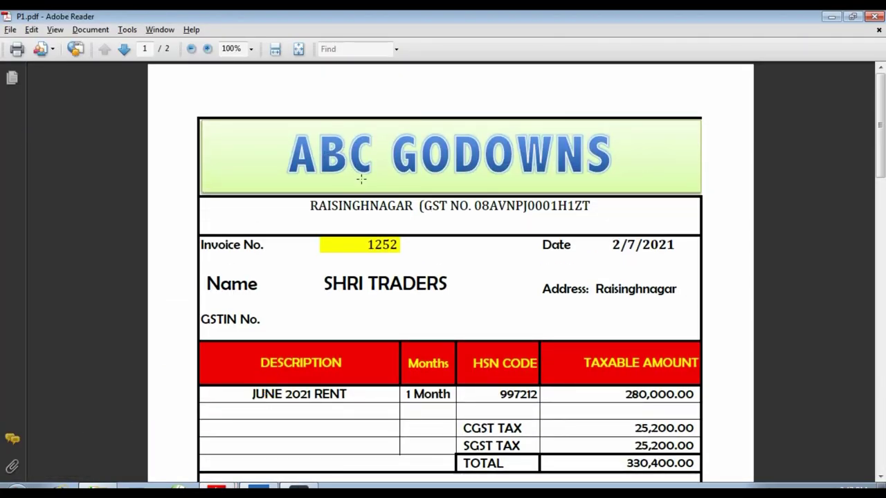
pyautogui.scroll(-3, 361, 179)
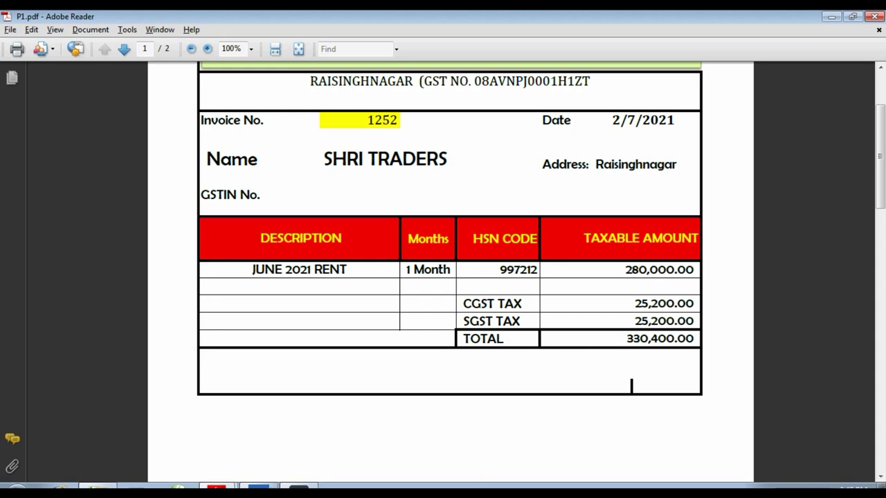
pyautogui.click(294, 490)
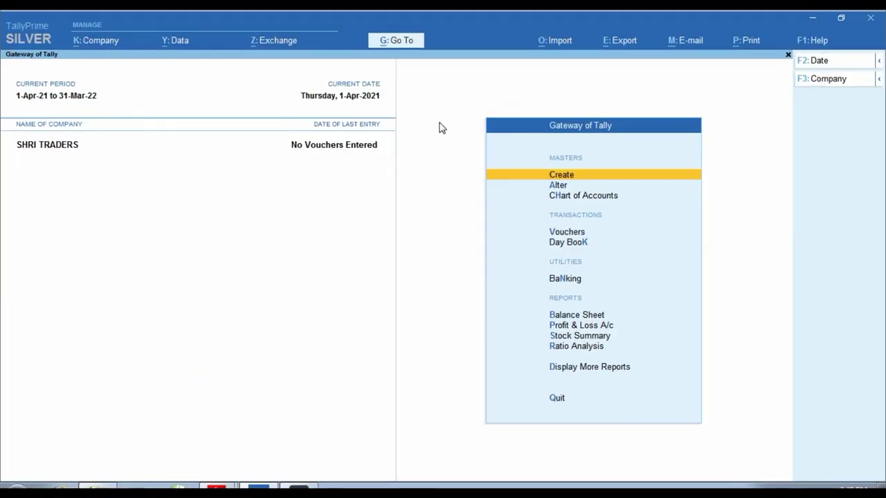
pyautogui.moveTo(216, 487)
pyautogui.click(207, 448)
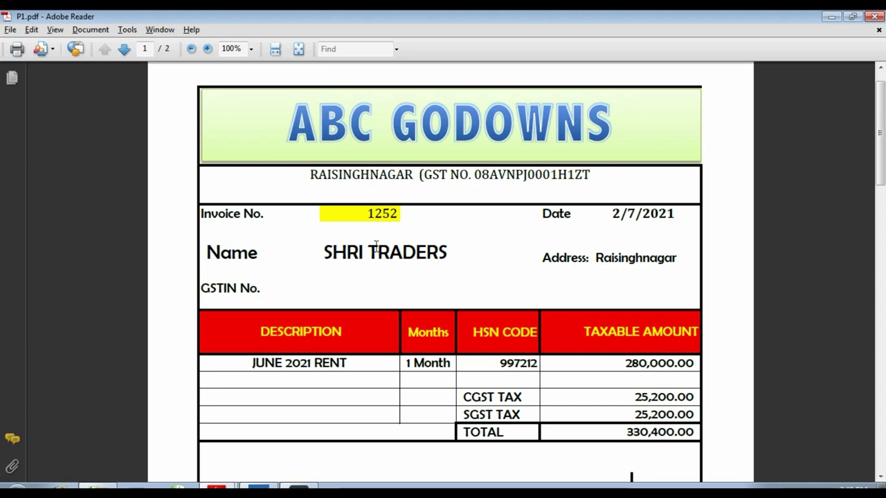
pyautogui.scroll(-1, 405, 263)
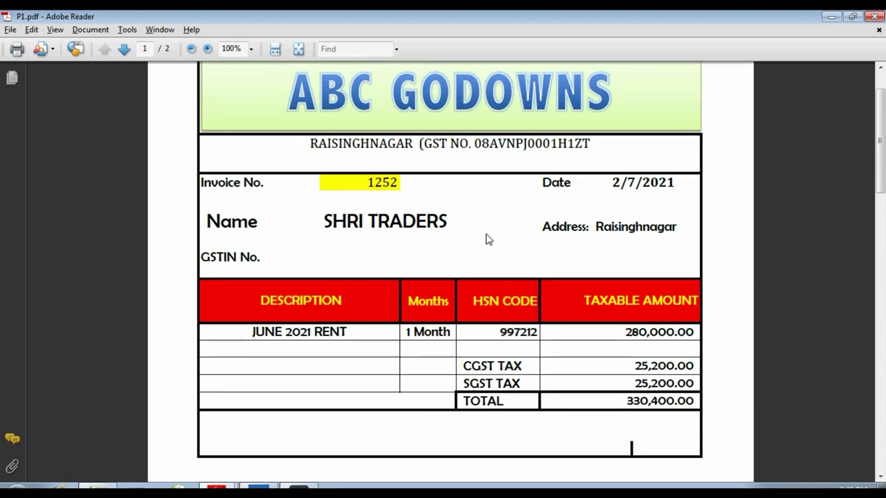
pyautogui.scroll(-1, 486, 240)
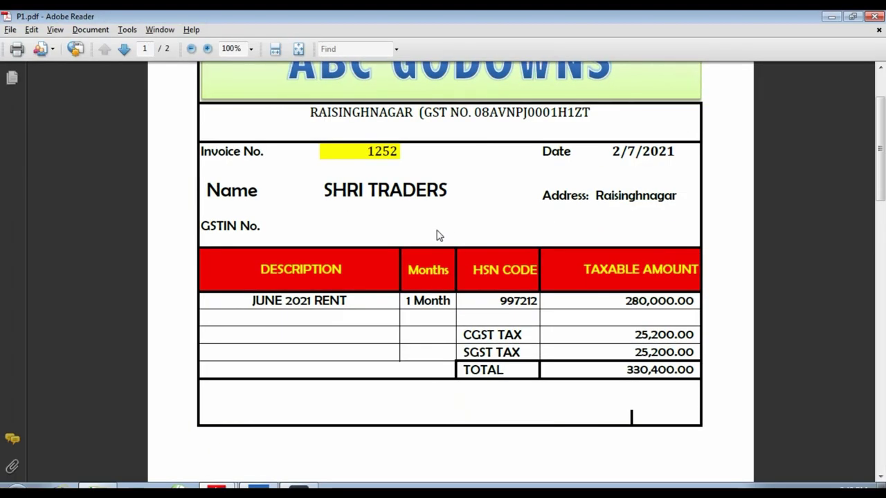
pyautogui.scroll(1, 240, 272)
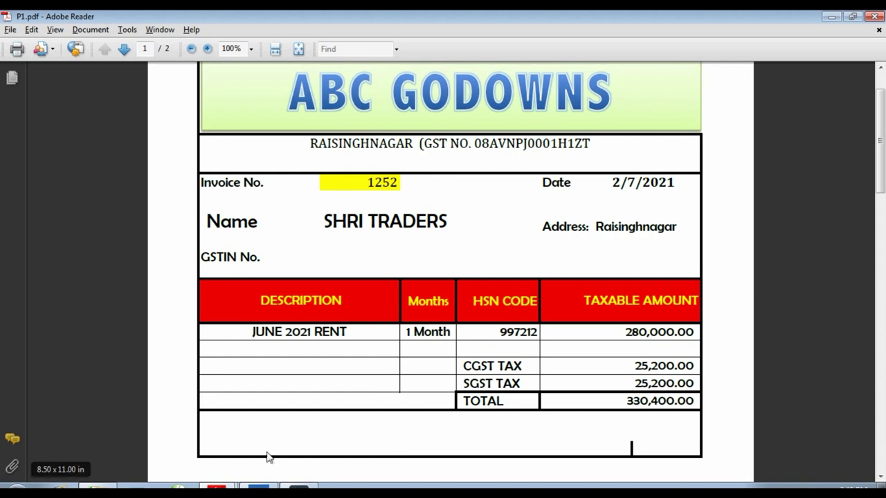
pyautogui.click(260, 486)
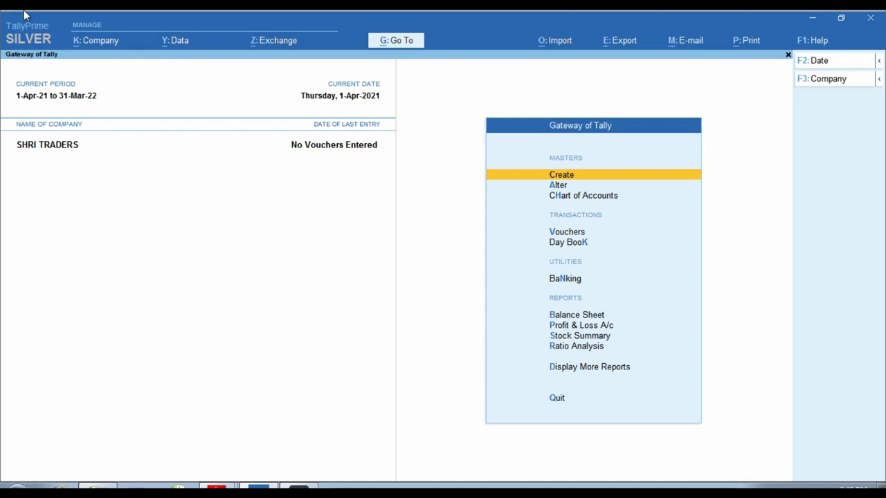
# Keep GST enabled with Monthly GSTR-1 periodicity, and keep TDS enabled to reach the deductor details
pyautogui.press('F11')
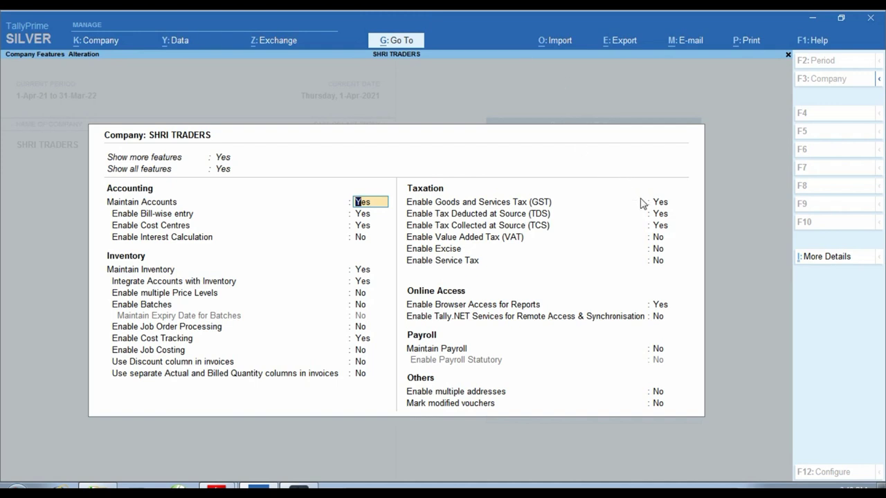
pyautogui.click(661, 202)
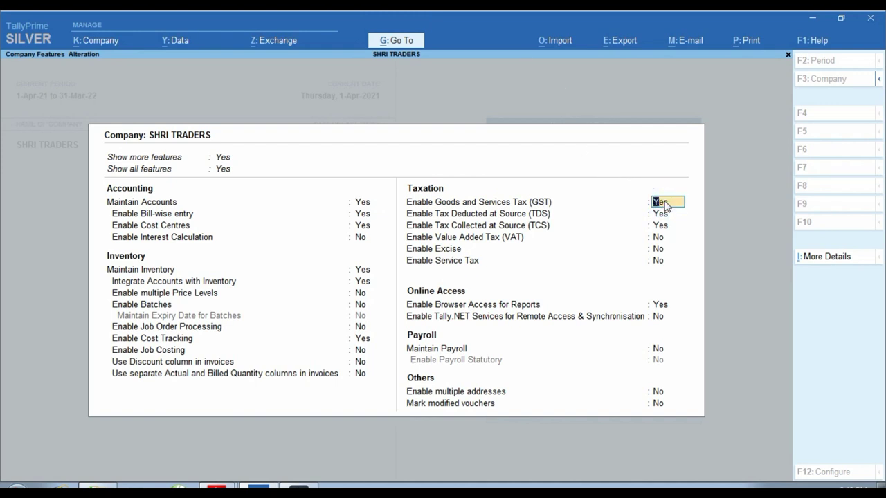
pyautogui.press('Return')
pyautogui.press('Return')
pyautogui.press('Return')
pyautogui.press('Return')
pyautogui.press('Return')
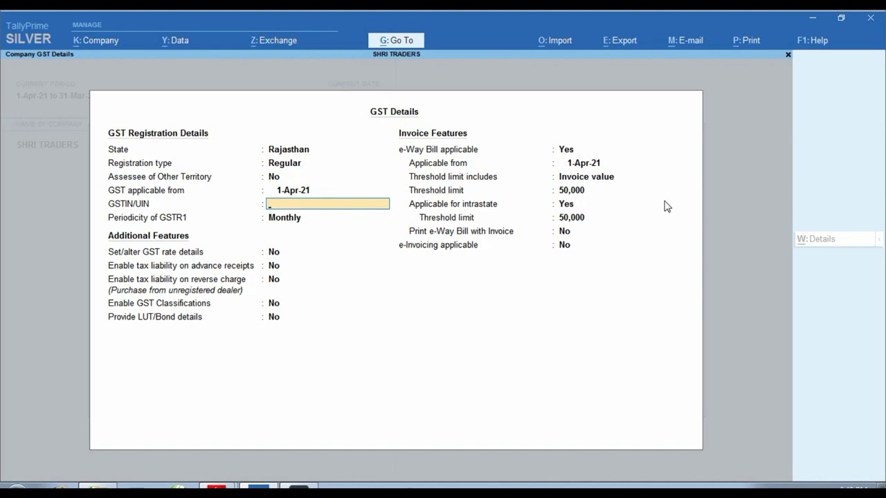
pyautogui.press('Return')
pyautogui.press('Return')
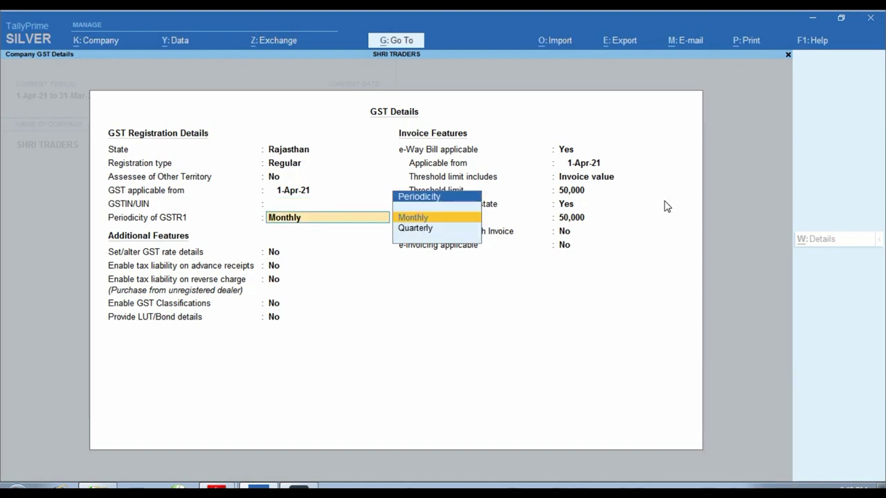
pyautogui.press('Return')
pyautogui.press('Return')
pyautogui.press('Return')
pyautogui.press('Return')
pyautogui.press('Return')
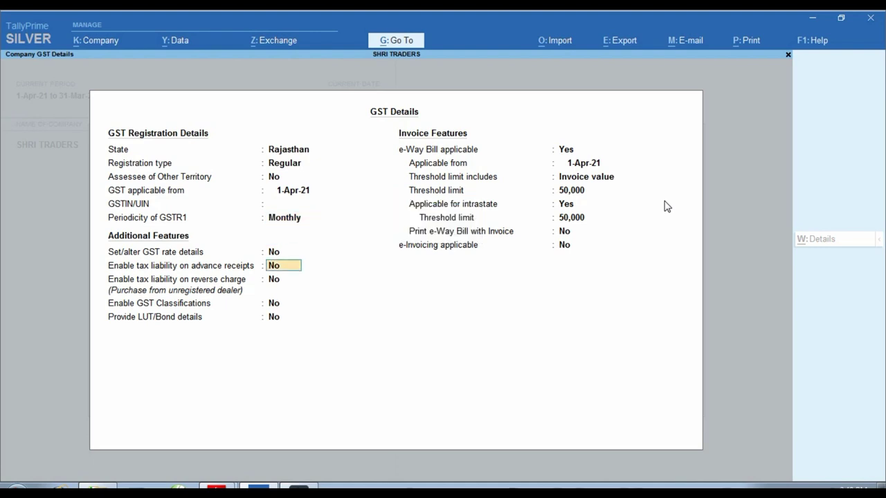
pyautogui.press('Return')
pyautogui.press('Return')
pyautogui.press('Return')
pyautogui.press('Return')
pyautogui.press('Return')
pyautogui.press('Return')
pyautogui.press('Return')
pyautogui.press('Return')
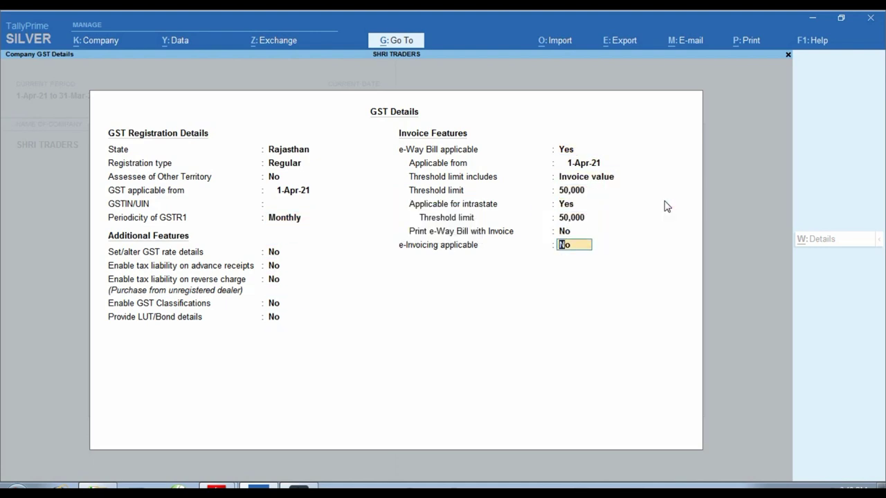
pyautogui.press('Return')
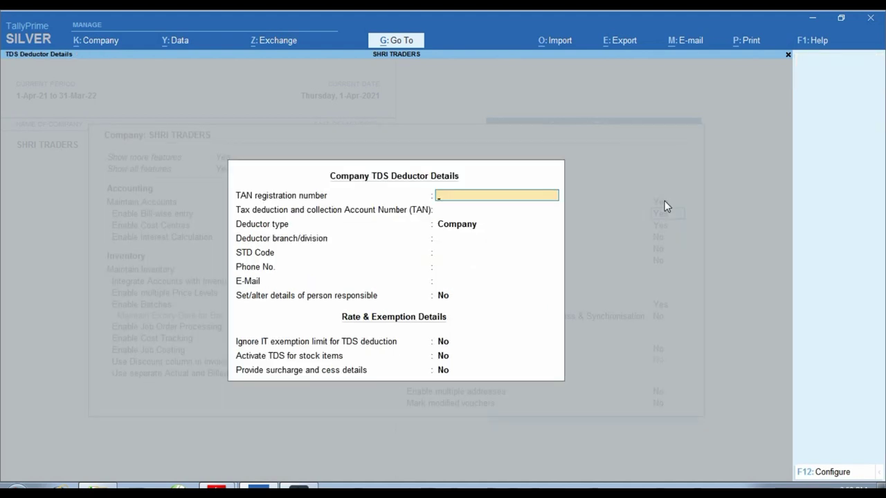
# Enter the TAN, deductor type Individual/HUF, branch RSNR, and set Ignore IT exemption limit to Yes
pyautogui.press('Return')
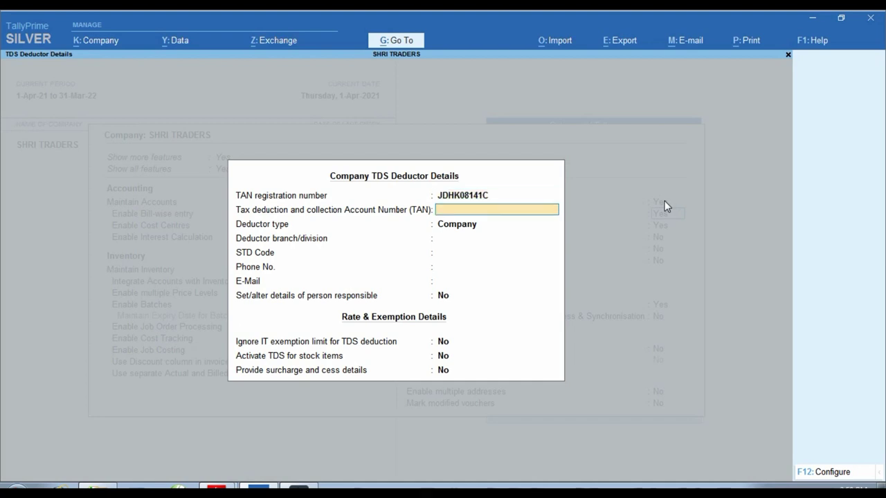
pyautogui.press('Return')
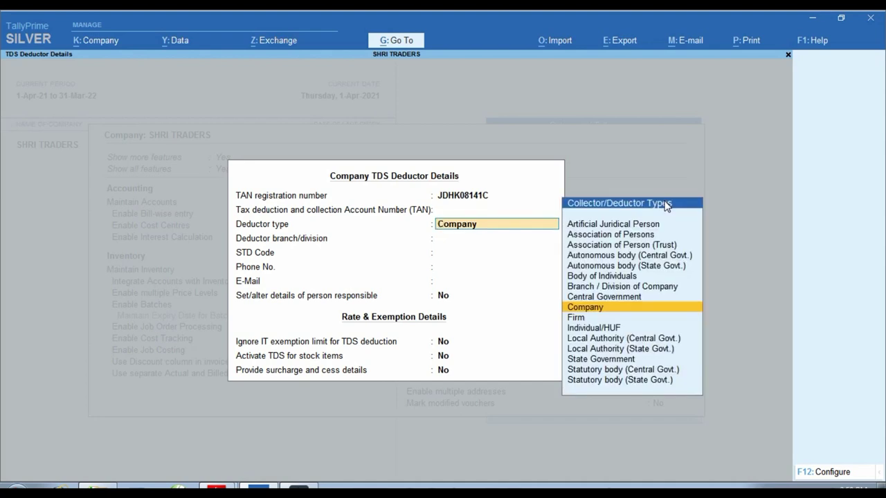
pyautogui.write('IN')
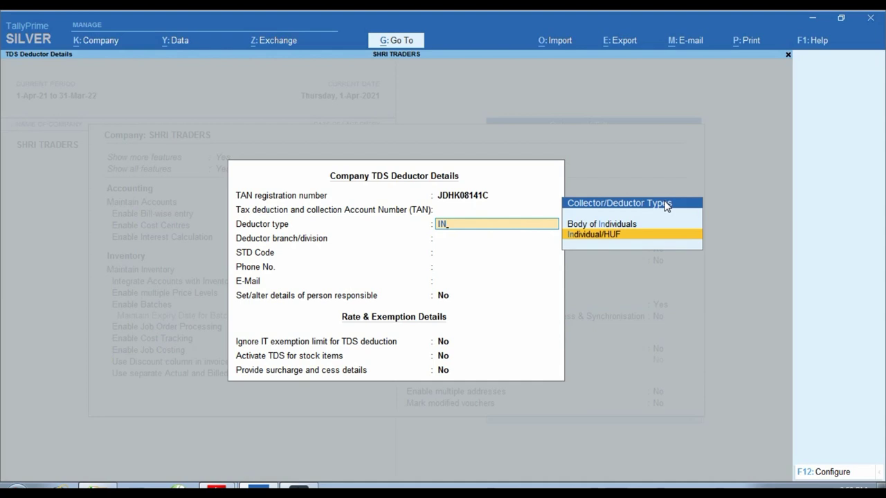
pyautogui.press('Return')
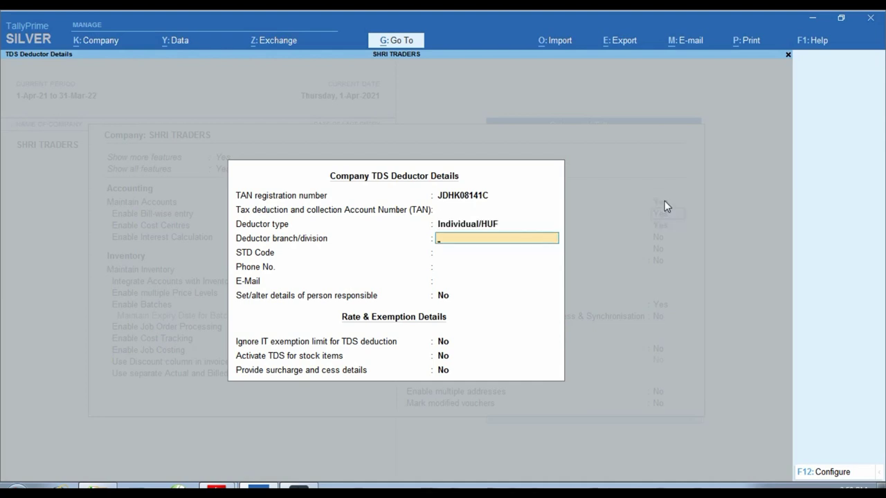
pyautogui.write('RSNR')
pyautogui.press('Return')
pyautogui.press('Return')
pyautogui.press('Return')
pyautogui.press('Return')
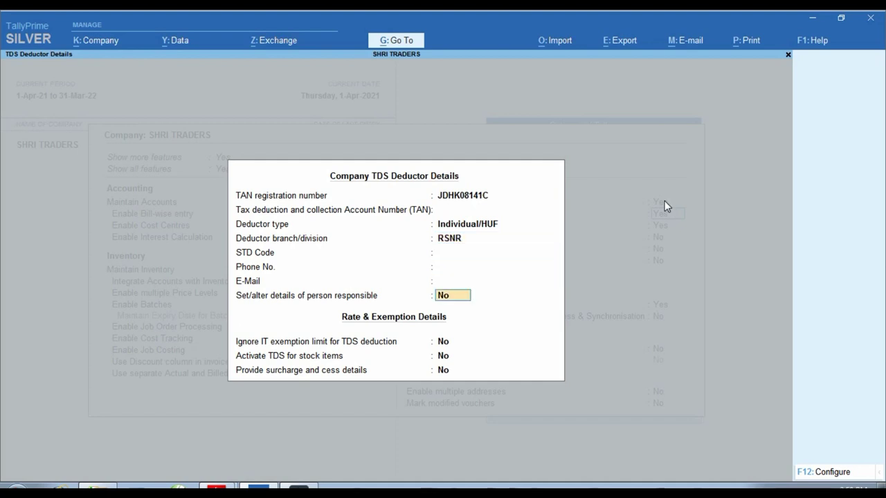
pyautogui.press('Return')
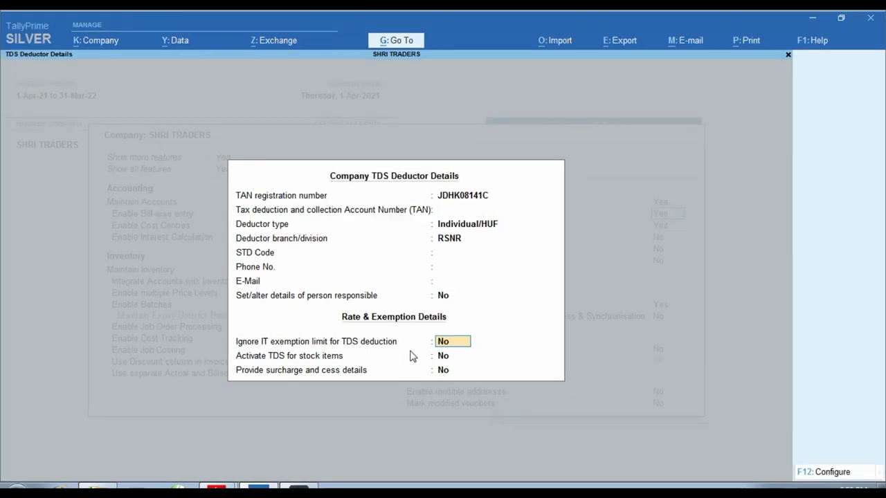
pyautogui.write('y')
pyautogui.press('Return')
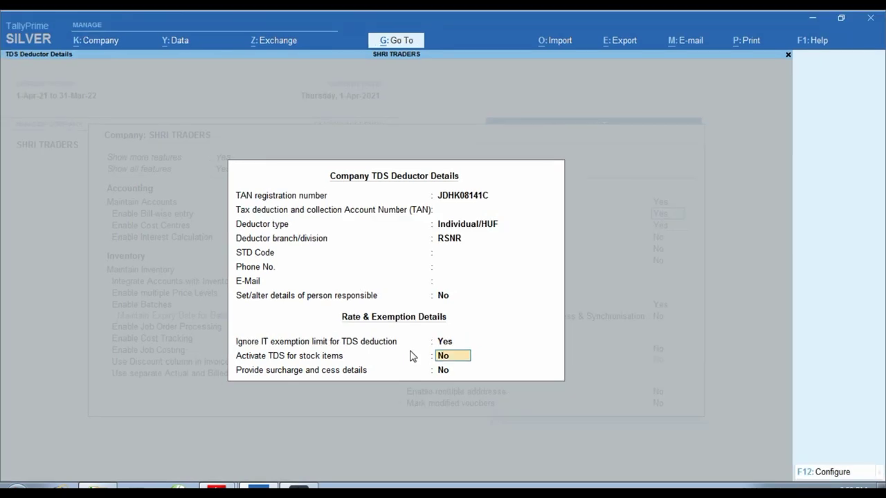
pyautogui.press('Return')
pyautogui.press('Return')
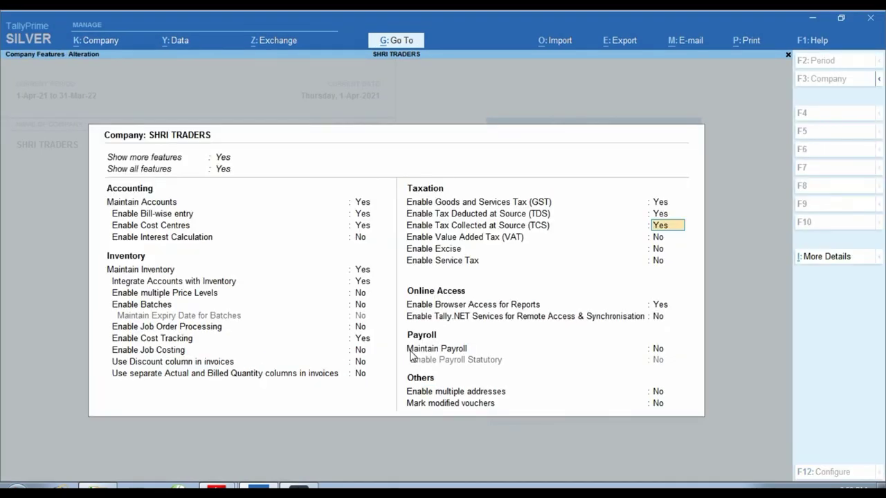
# Set Enable Tax Collected at Source to No and save the company features
pyautogui.write('n')
pyautogui.press('Return')
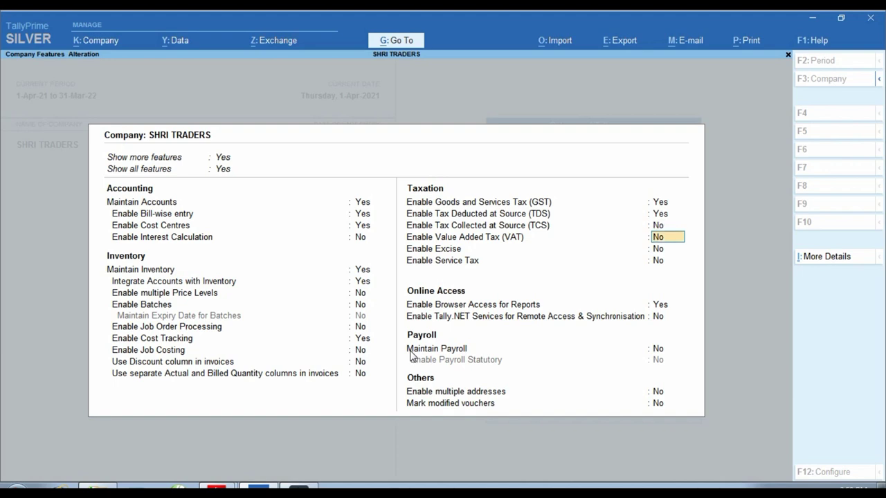
pyautogui.press('ctrl')
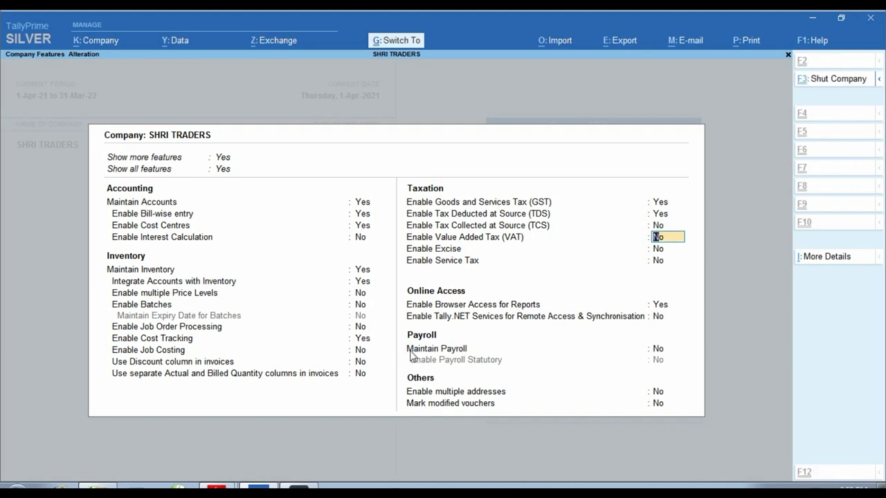
pyautogui.hotkey('ctrl', 'a')
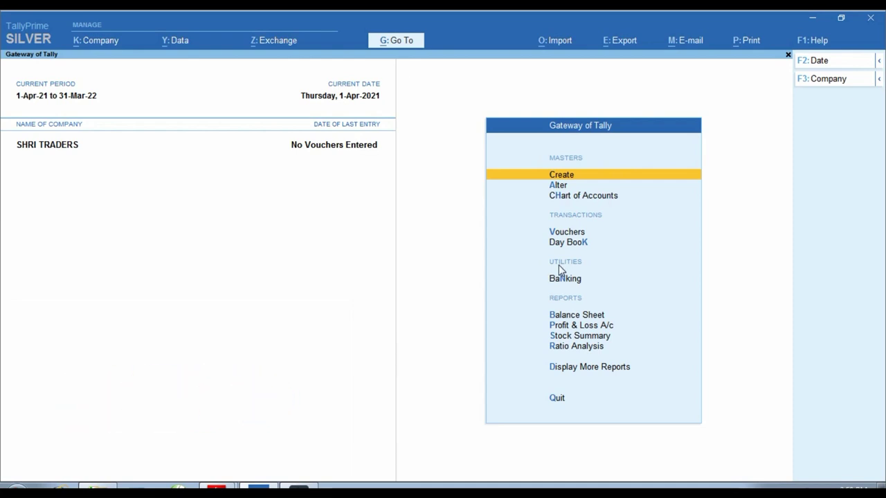
# Create a TDS nature of payment named TDS ON GODOWAN RENT and bring up RATES_2020_21.pdf
pyautogui.press('Return')
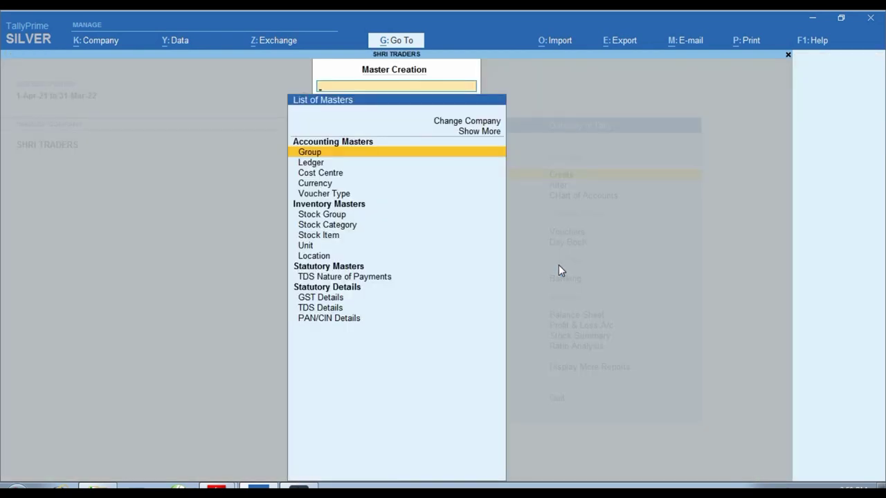
pyautogui.press('Down')
pyautogui.press('Down')
pyautogui.press('Down')
pyautogui.press('Down')
pyautogui.press('Down')
pyautogui.press('Down')
pyautogui.press('Down')
pyautogui.press('Down')
pyautogui.press('Down')
pyautogui.press('Down')
pyautogui.press('Down')
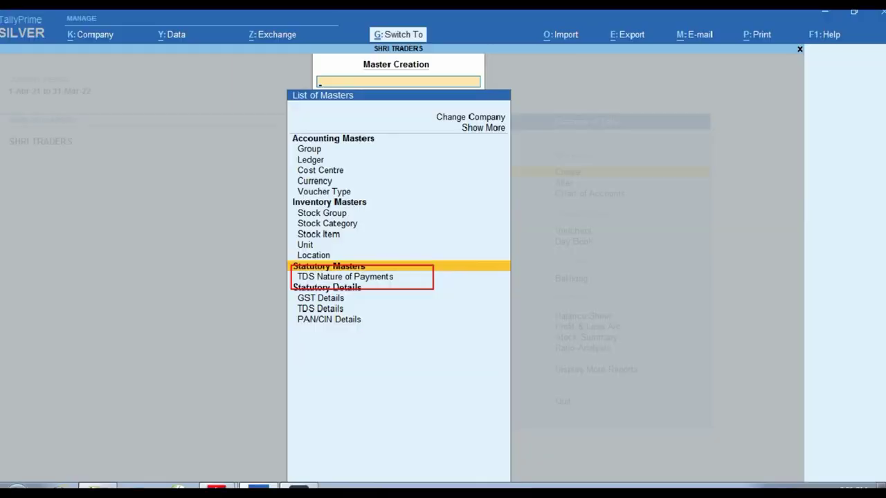
pyautogui.press('Down')
pyautogui.press('Return')
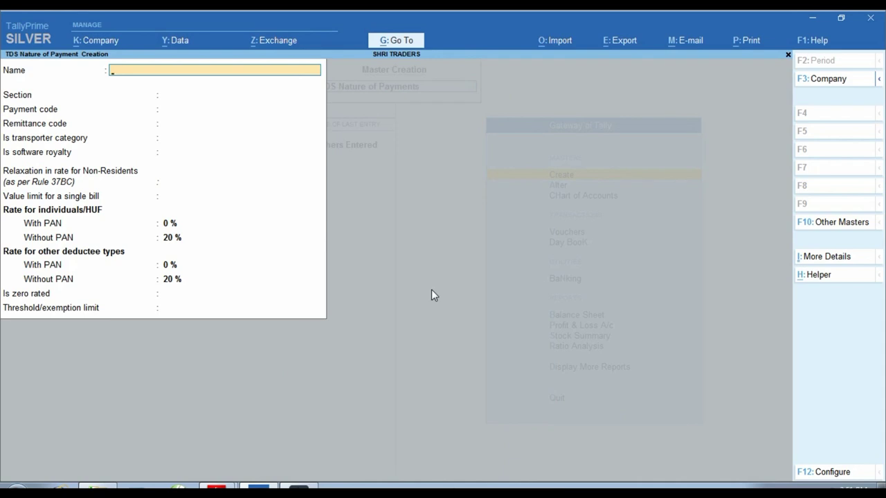
pyautogui.write('ON GOS')
pyautogui.write('DO')
pyautogui.write('OW')
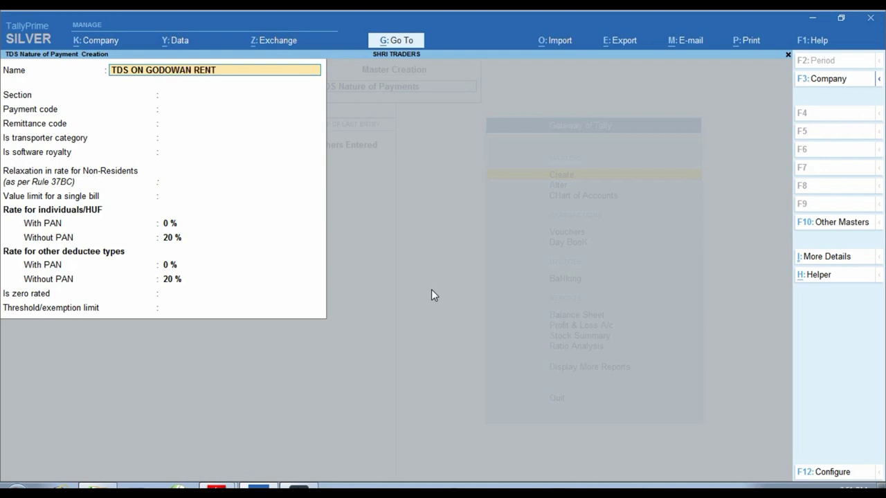
pyautogui.press('Return')
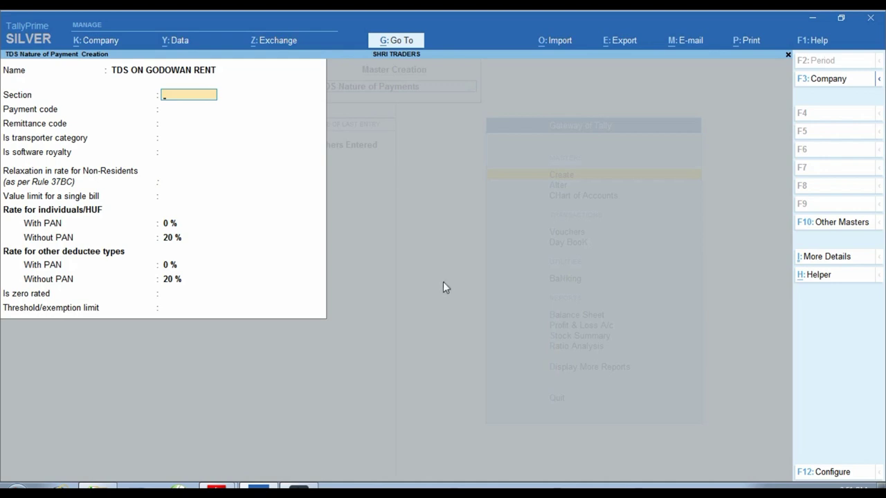
pyautogui.click(216, 491)
pyautogui.click(192, 465)
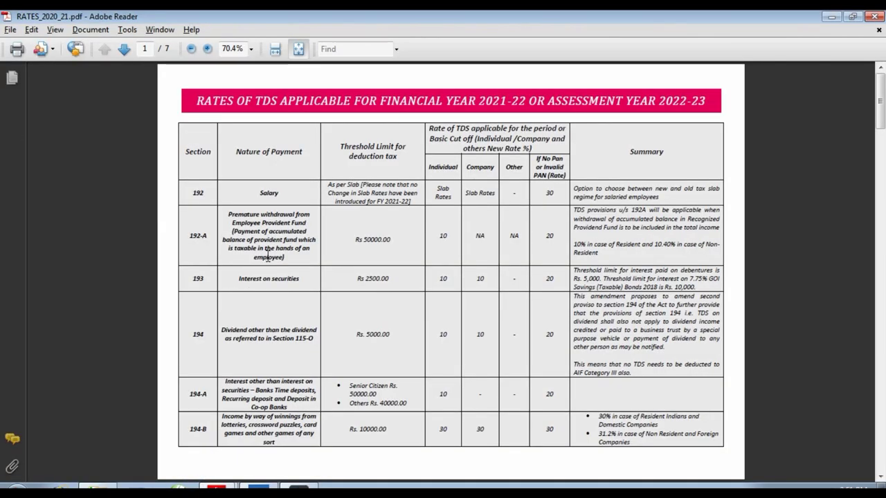
# Outline the 194-I Rent rows, including the 194-I(b) land or building row, in the rates PDF
pyautogui.scroll(-10, 323, 242)
pyautogui.scroll(5, 318, 246)
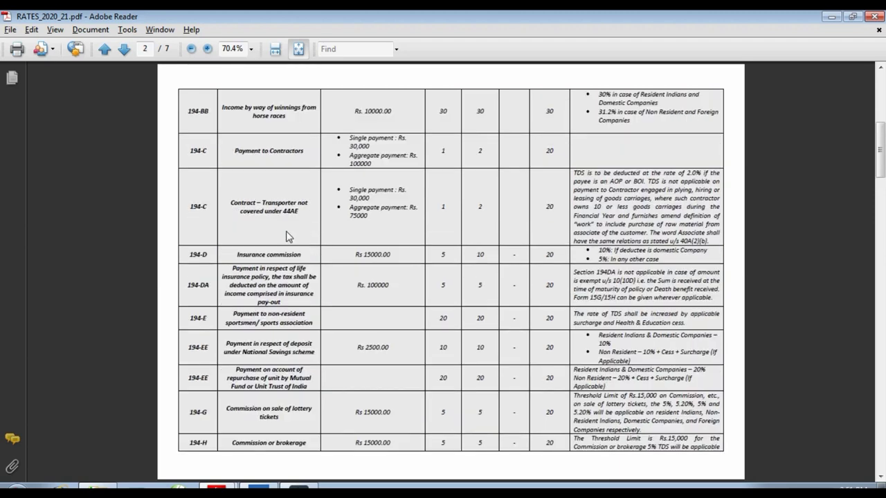
pyautogui.scroll(-10, 278, 225)
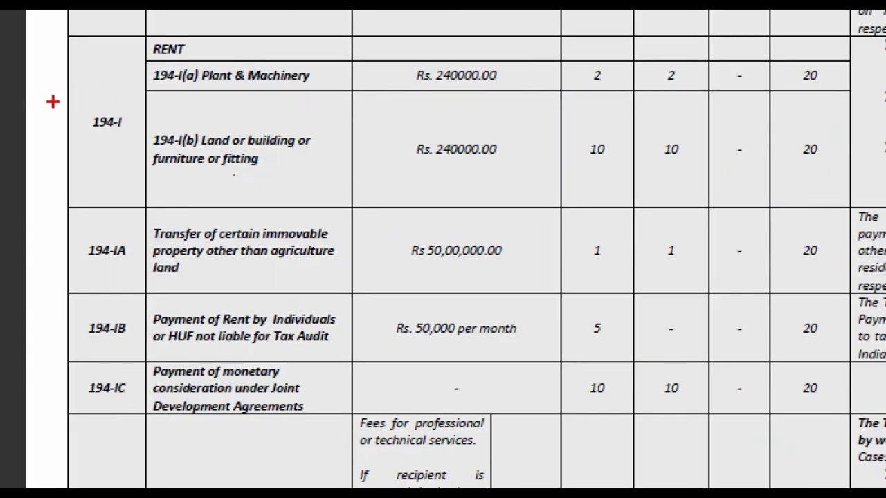
pyautogui.moveTo(57, 101); pyautogui.dragTo(160, 139)
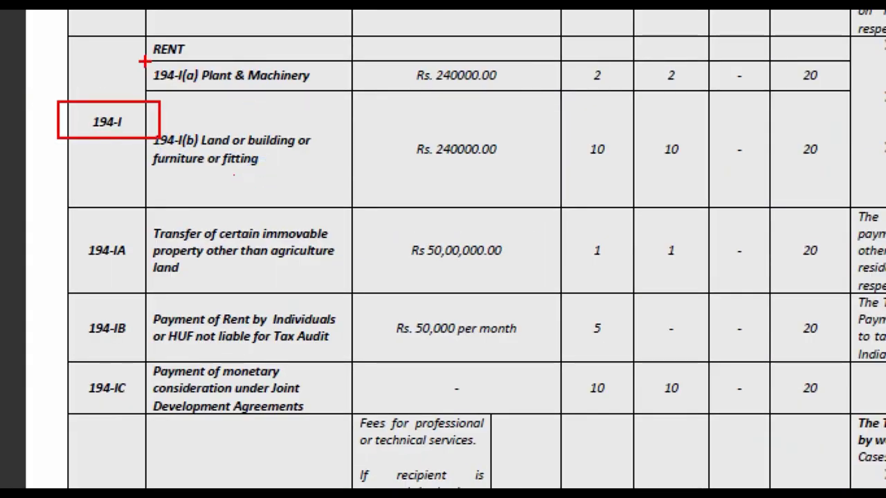
pyautogui.moveTo(135, 31); pyautogui.dragTo(210, 67)
pyautogui.moveTo(212, 104); pyautogui.dragTo(361, 102)
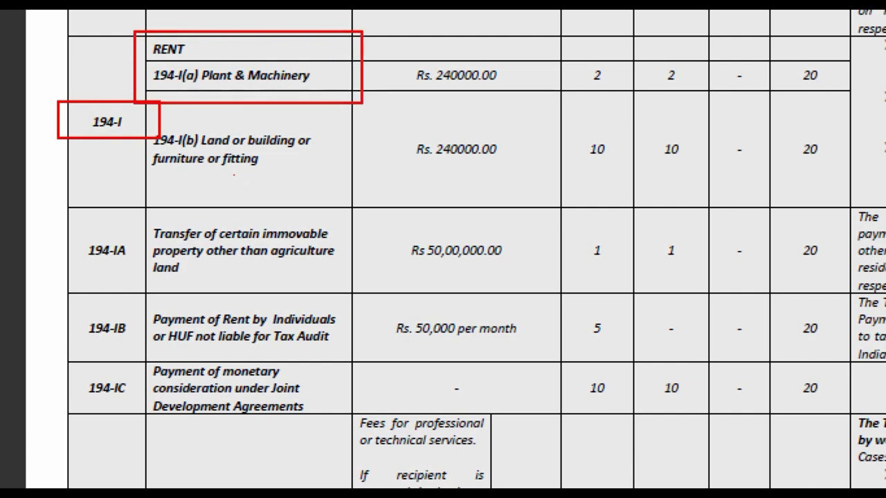
pyautogui.moveTo(121, 118); pyautogui.dragTo(334, 180)
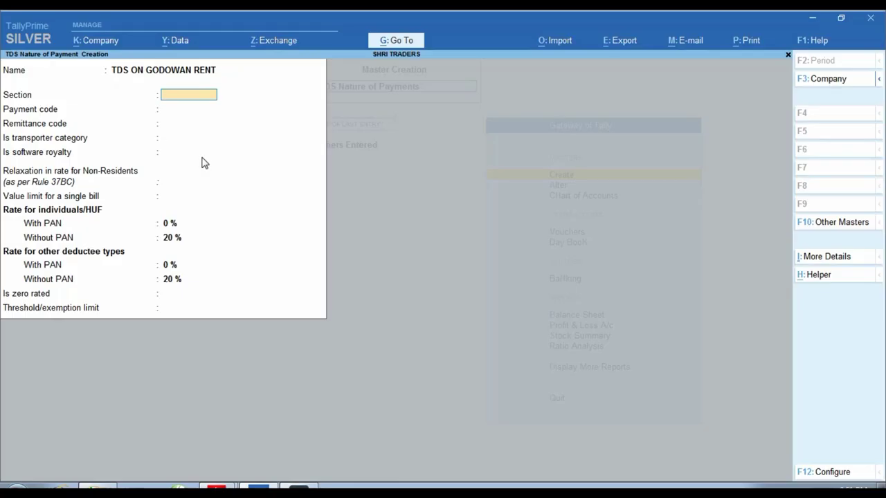
# Give TDS ON GODOWAN RENT section 194I, code 94I, 10% rate with PAN and 20% without
pyautogui.write('194I')
pyautogui.press('Return')
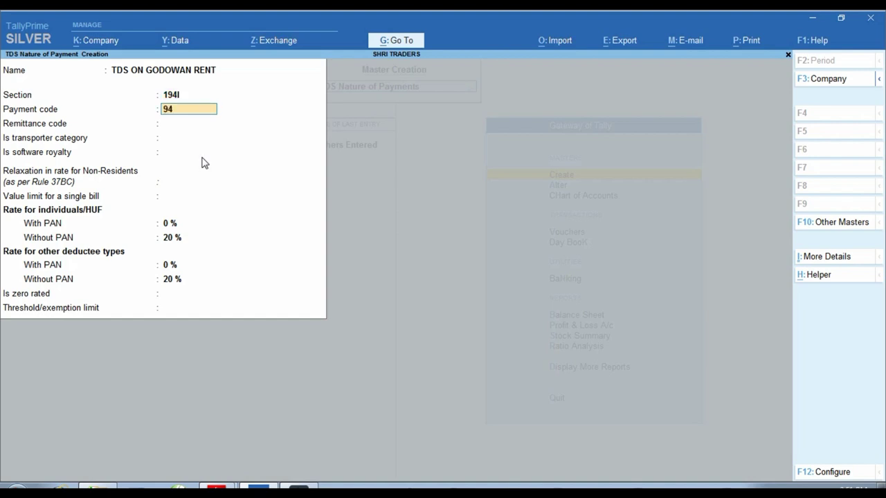
pyautogui.press('Return')
pyautogui.press('Return')
pyautogui.press('Return')
pyautogui.press('Return')
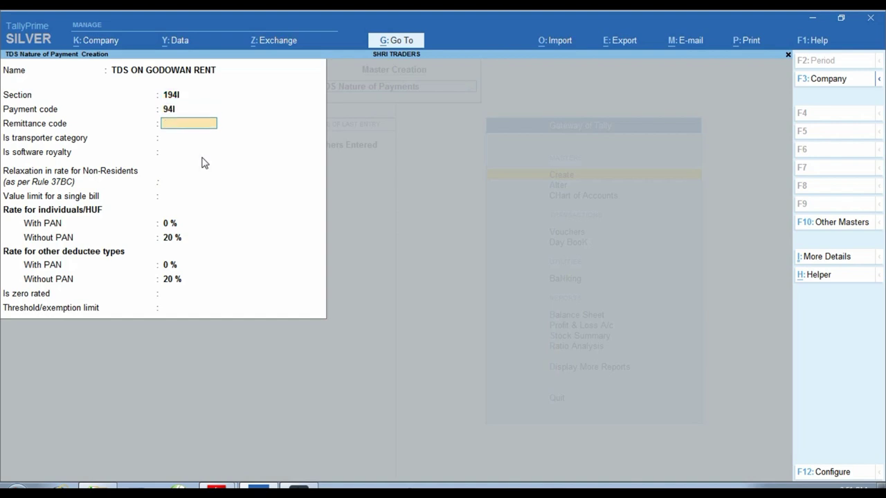
pyautogui.press('Return')
pyautogui.press('Return')
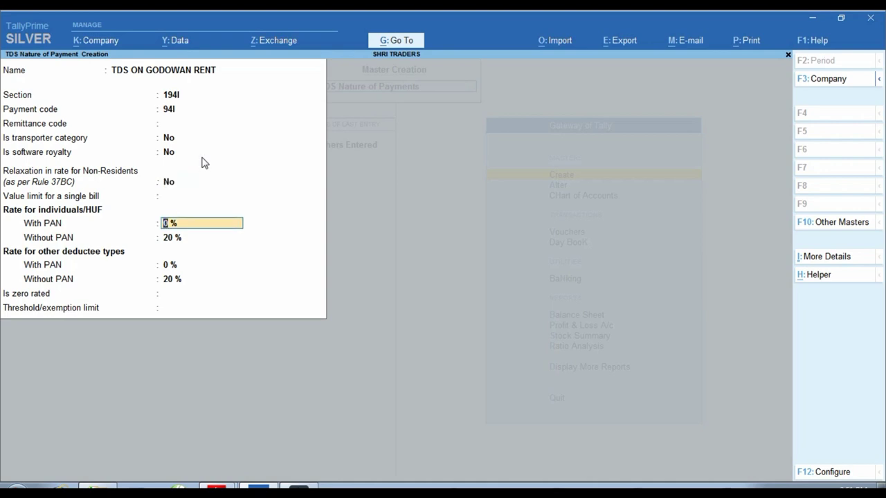
pyautogui.write('10')
pyautogui.press('Return')
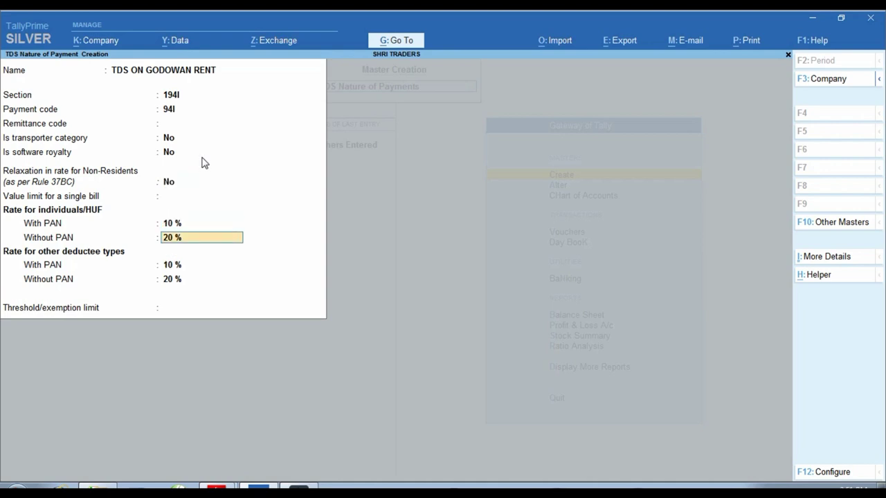
pyautogui.press('Return')
pyautogui.press('Return')
pyautogui.press('Return')
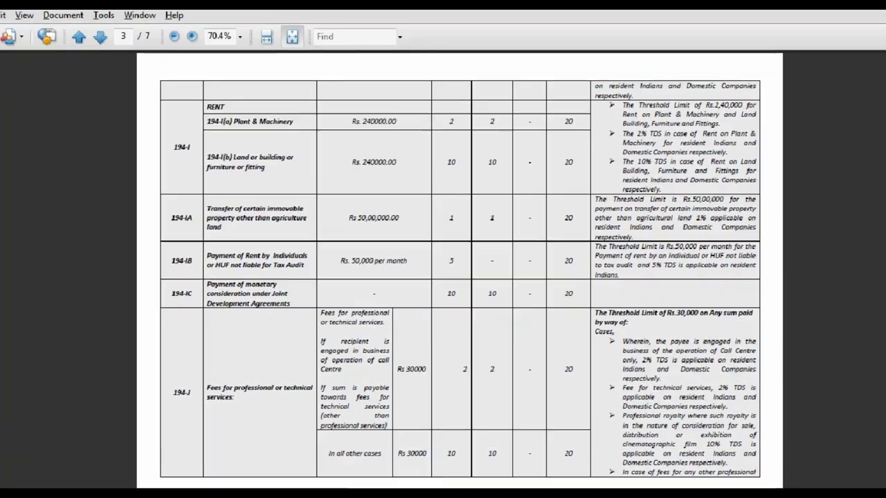
# Box the Rs. 240000.00 threshold for 194-I(b) land or building rent in the rates table
pyautogui.click(357, 169)
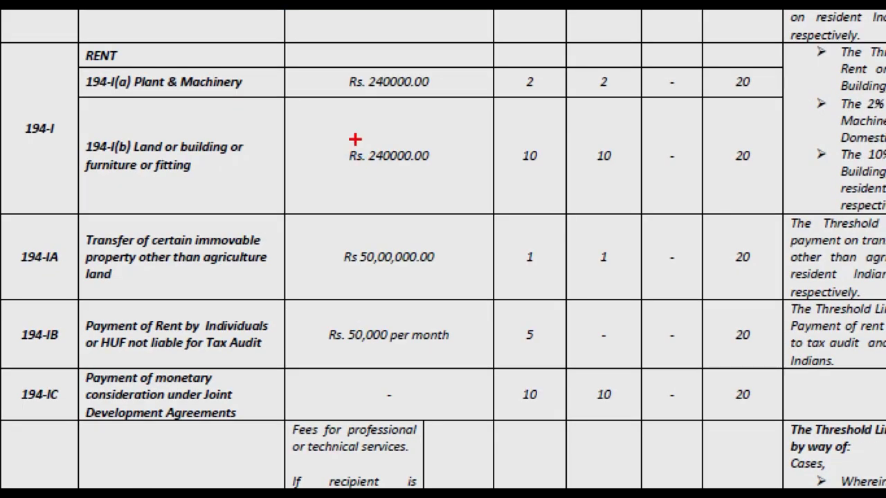
pyautogui.moveTo(336, 147); pyautogui.dragTo(364, 165)
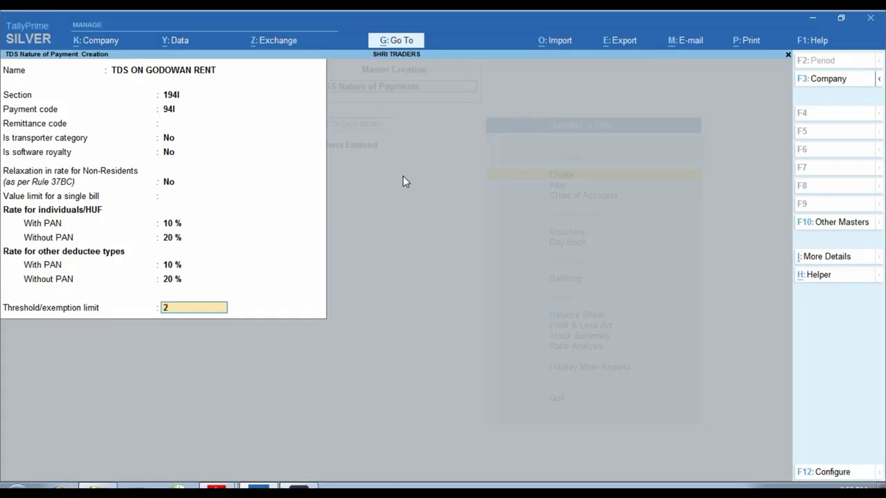
# Save TDS ON GODOWAN RENT with a 2,40,000.00 threshold limit and return to the rates PDF
pyautogui.write('4')
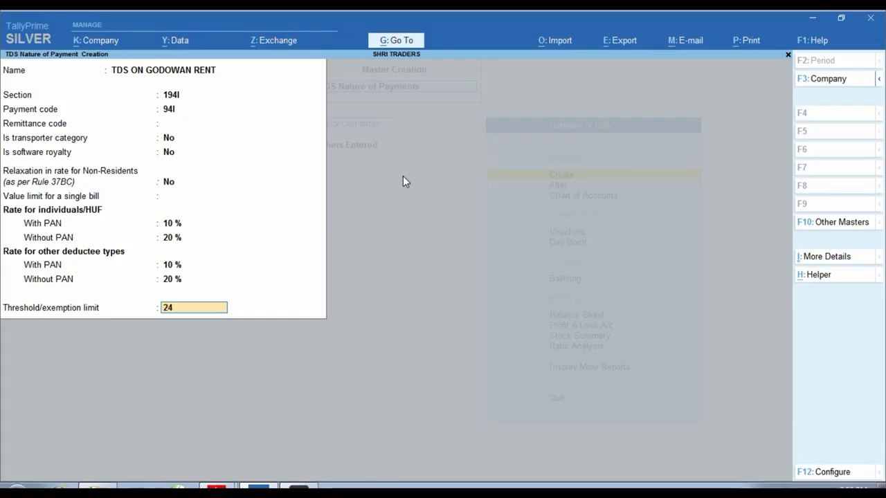
pyautogui.write('0,000')
pyautogui.press('Return')
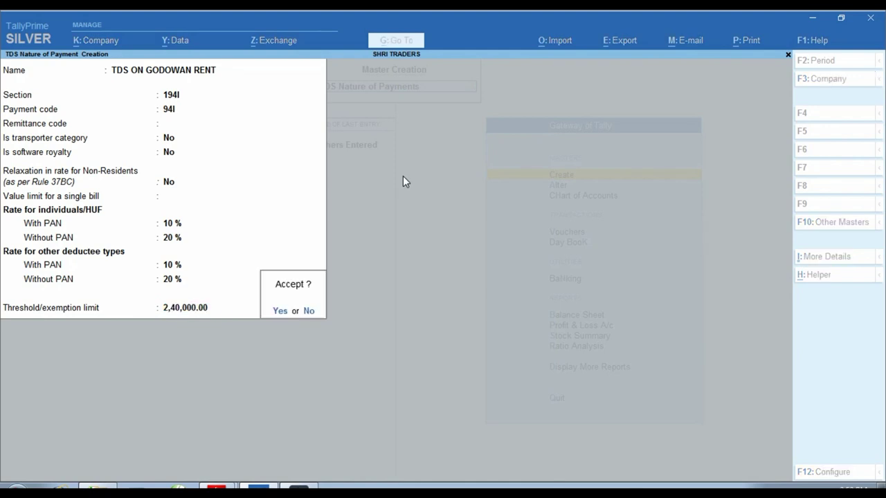
pyautogui.press('Return')
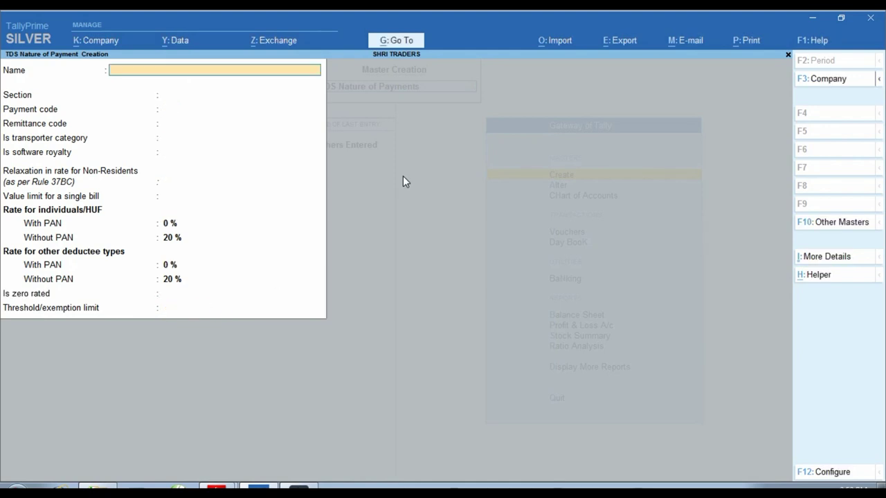
pyautogui.press('Escape')
pyautogui.press('Escape')
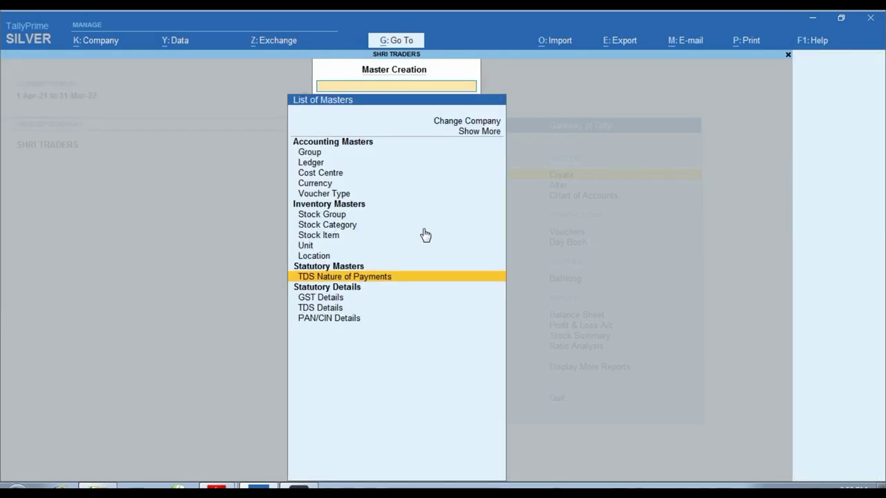
pyautogui.hotkey('alt', 'Tab')
pyautogui.scroll(10, 429, 208)
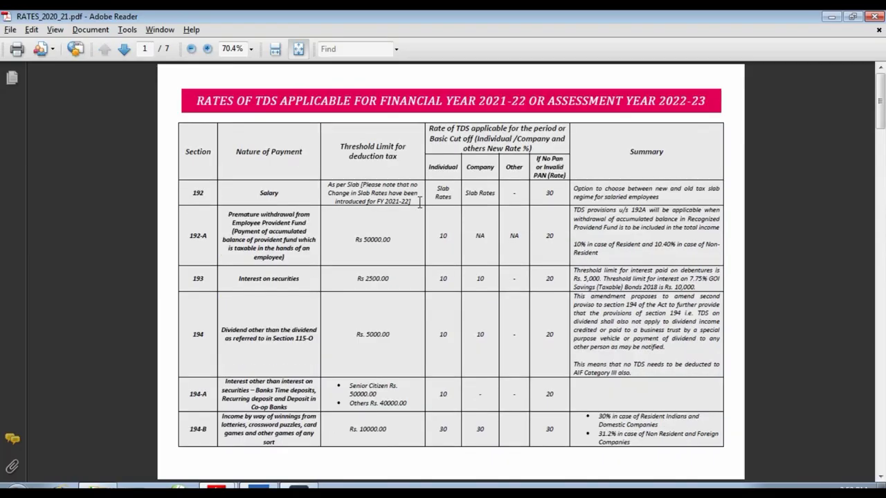
# Compare the ABC Godowns rent invoice in P1.pdf against RATES_2020_21.pdf
pyautogui.click(97, 492)
pyautogui.click(187, 443)
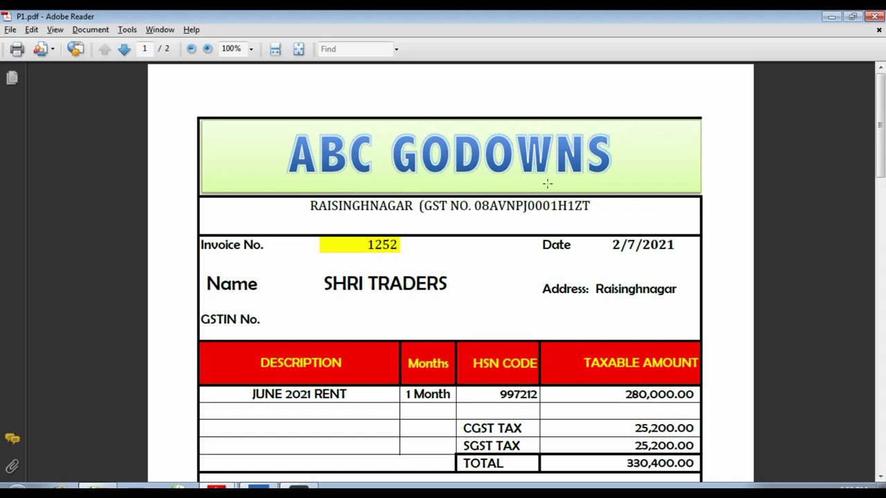
pyautogui.hotkey('alt', 'Tab')
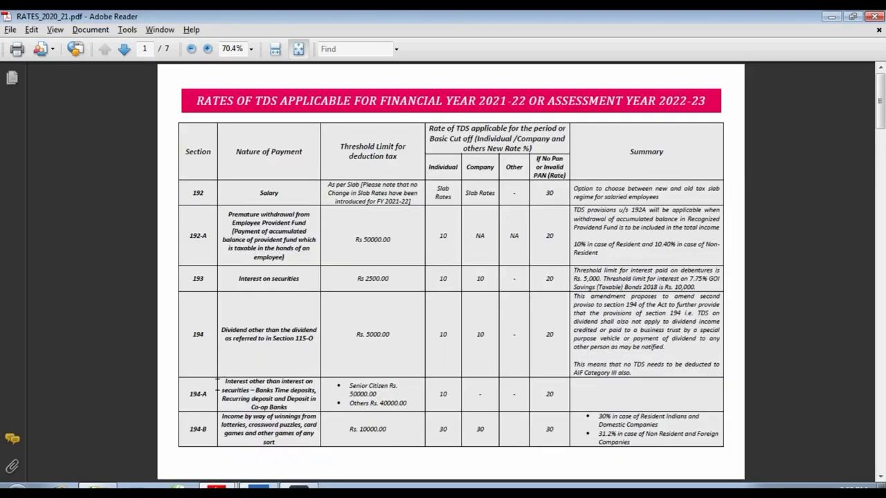
pyautogui.hotkey('alt', 'Tab')
pyautogui.hotkey('alt', 'Tab')
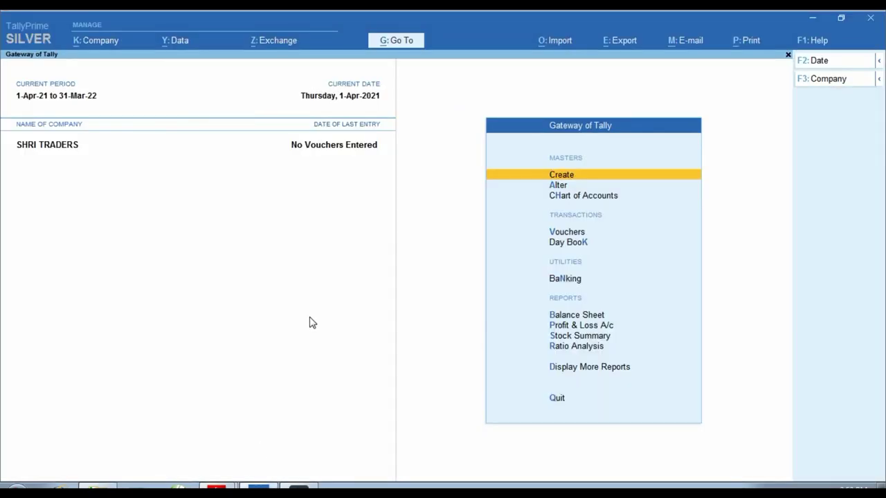
# Create a new ledger named ABC GODOWANS under Sundry Creditors, keeping bill-by-bill balances on
pyautogui.press('Return')
pyautogui.press('Down')
pyautogui.press('Return')
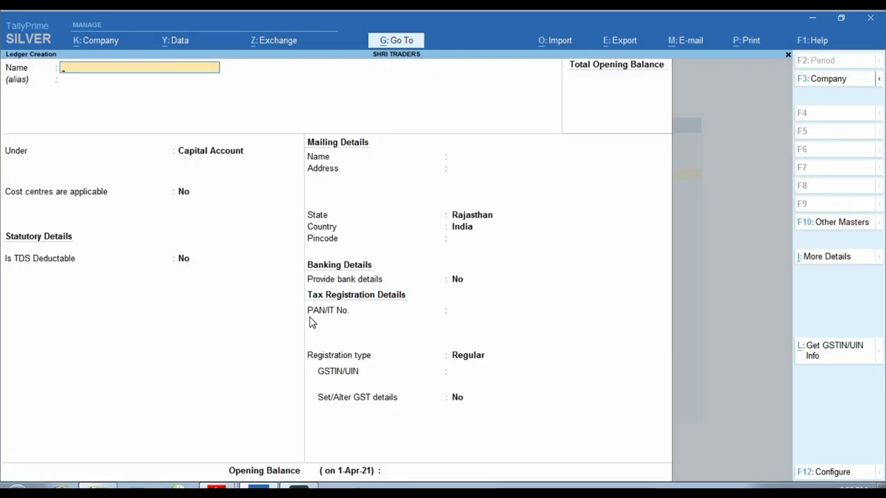
pyautogui.write('ABC GODOWANS')
pyautogui.press('Return')
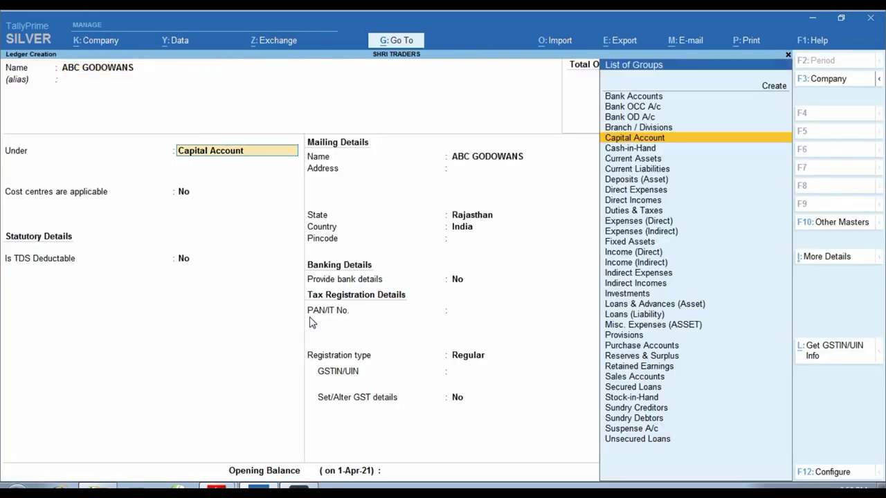
pyautogui.write('SUND')
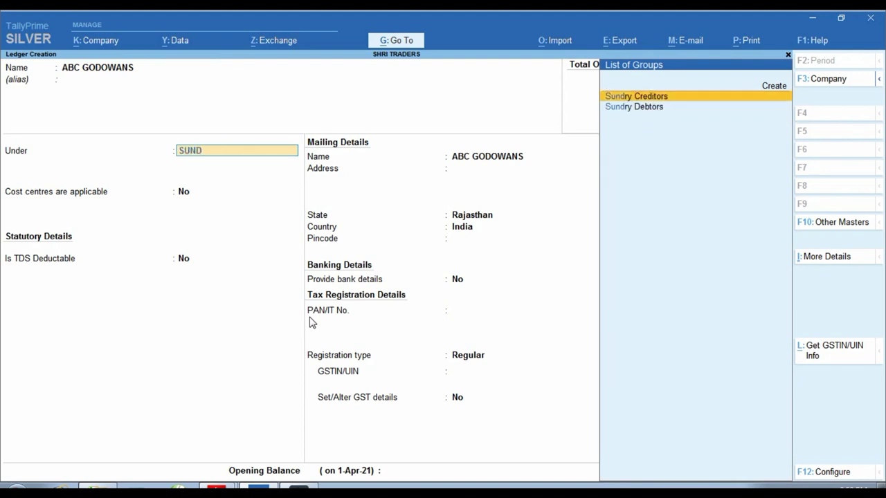
pyautogui.press('Return')
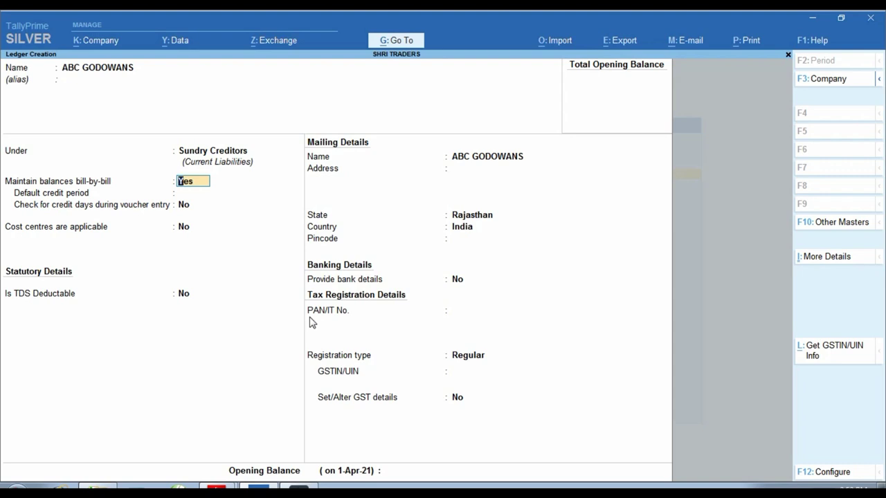
pyautogui.press('Return')
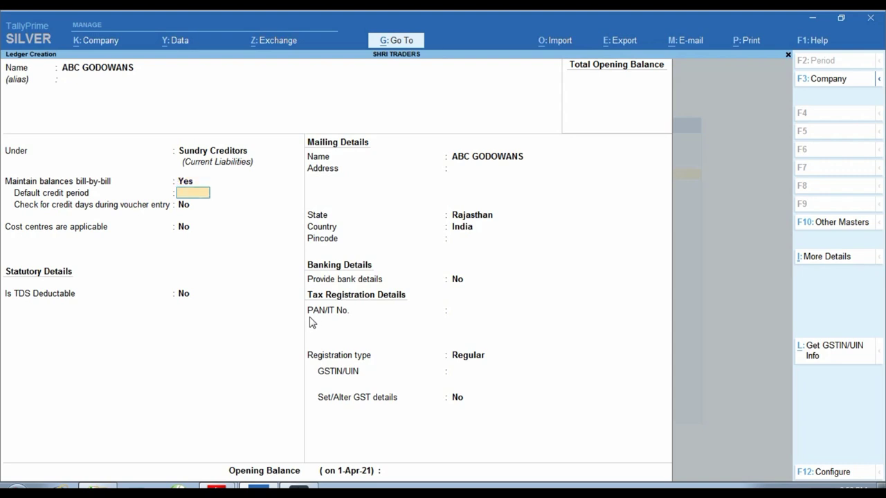
# Make the ledger TDS deductible with deductee type Individual/HUF - Resident
pyautogui.press('Return')
pyautogui.press('Return')
pyautogui.press('Return')
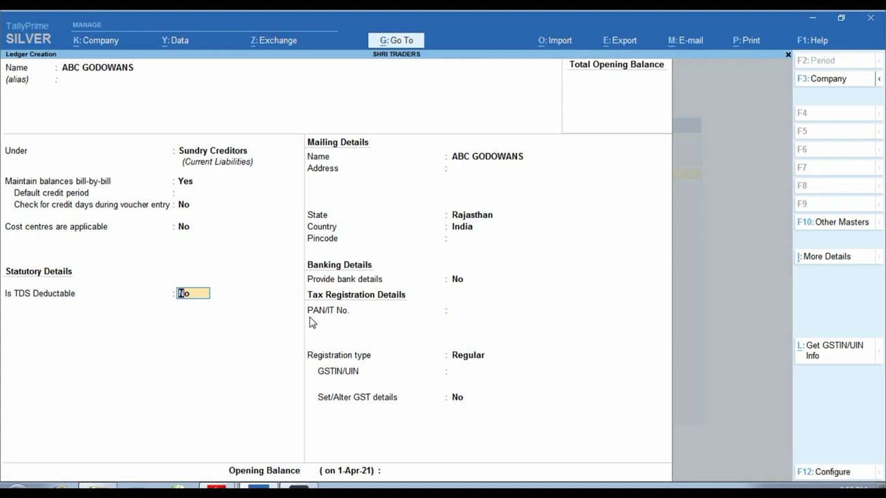
pyautogui.write('y')
pyautogui.press('Return')
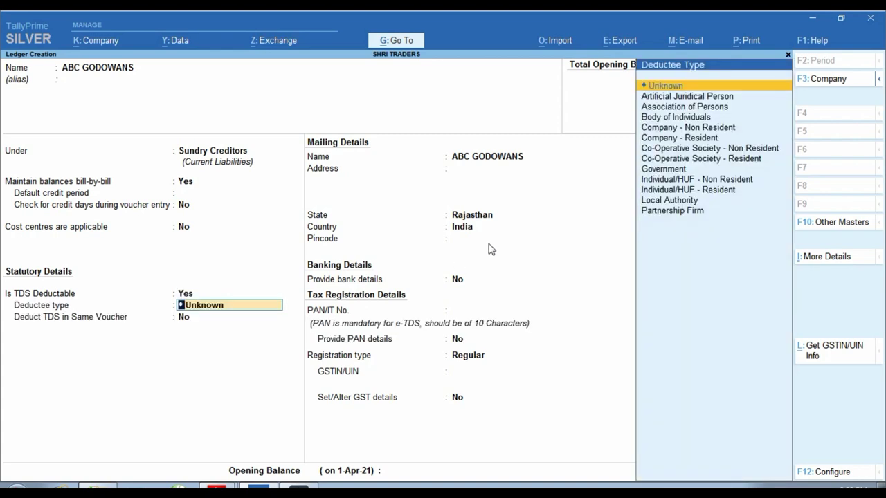
pyautogui.click(712, 195)
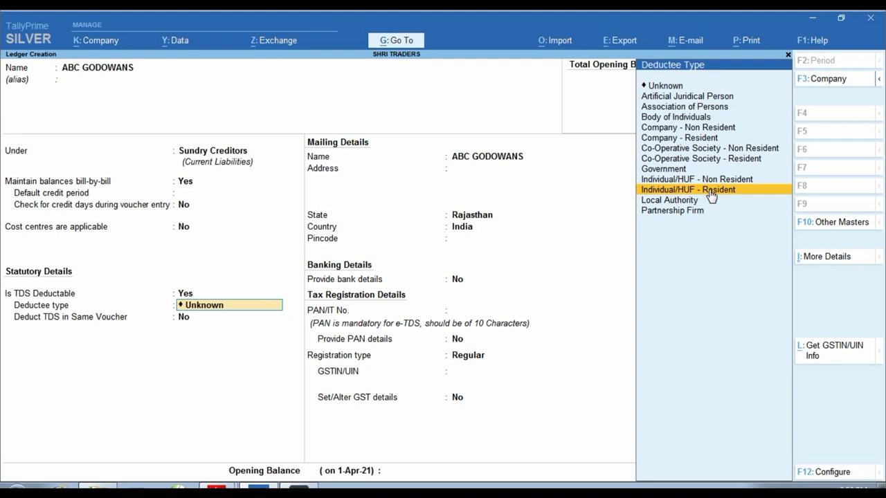
pyautogui.click(711, 195)
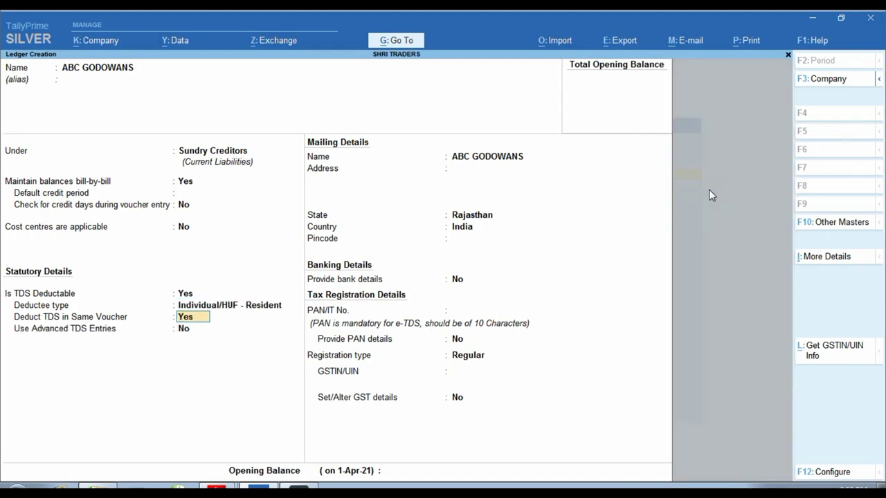
# Choose TDS ON GODOWAN RENT as the same-voucher nature of payment and enable advanced TDS entries
pyautogui.press('Return')
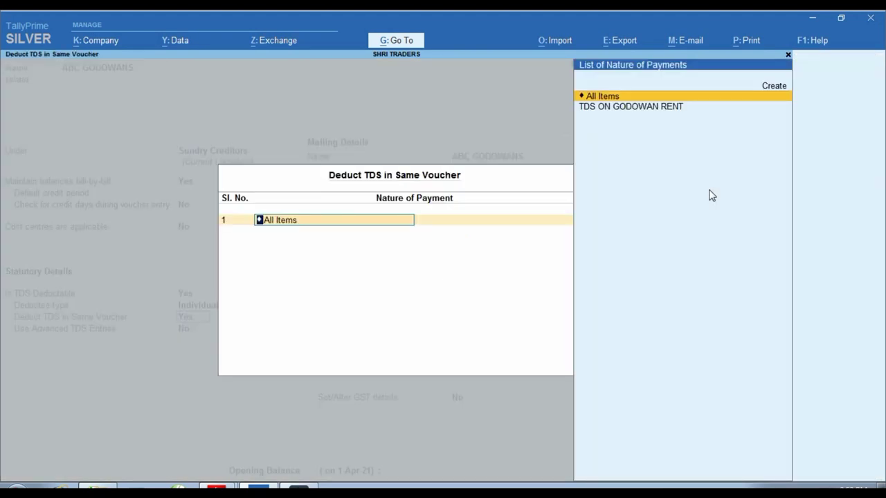
pyautogui.press('Down')
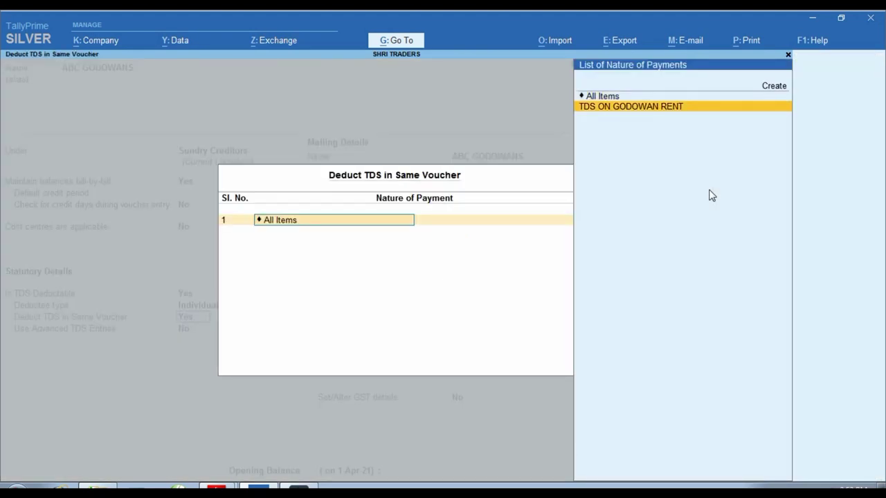
pyautogui.press('Return')
pyautogui.press('Return')
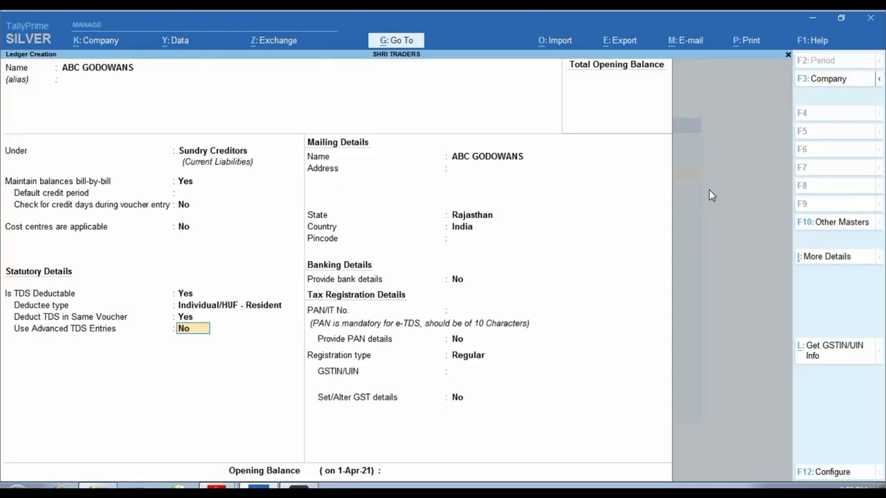
pyautogui.write('Y')
pyautogui.press('Return')
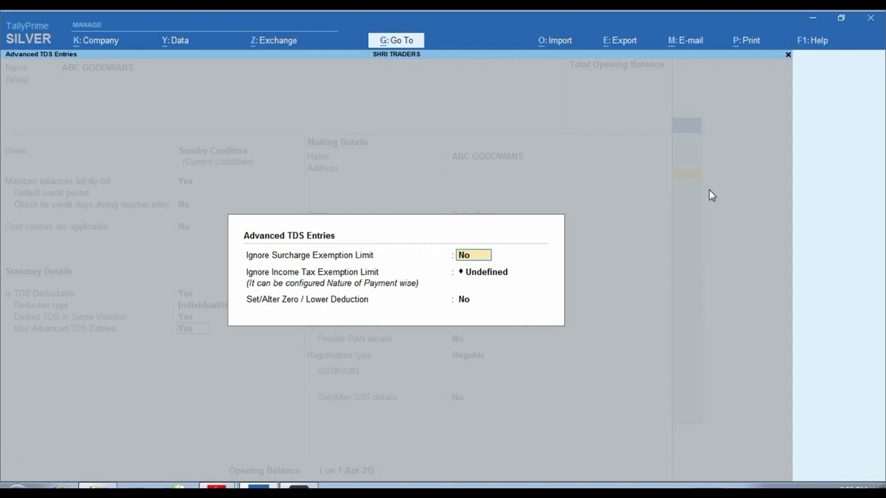
# Set Ignore Income Tax Exemption Limit to Applicable for TDS ON GODOWAN RENT
pyautogui.press('Return')
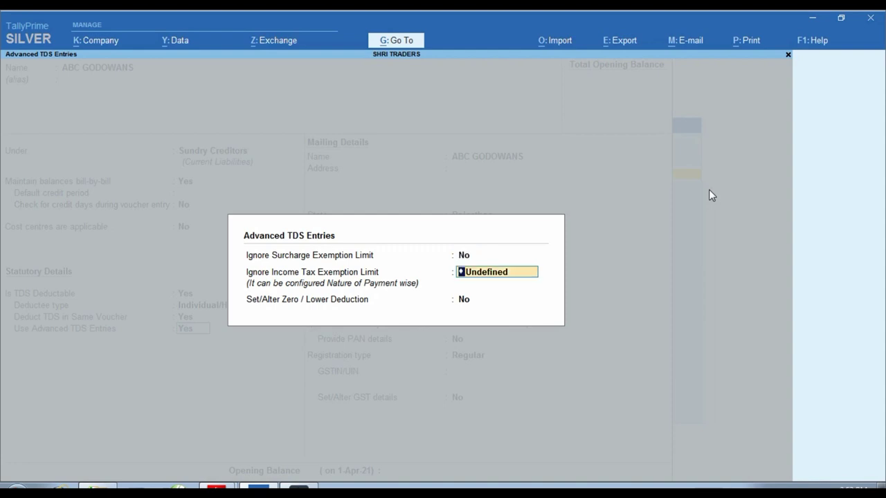
pyautogui.press('BackSpace')
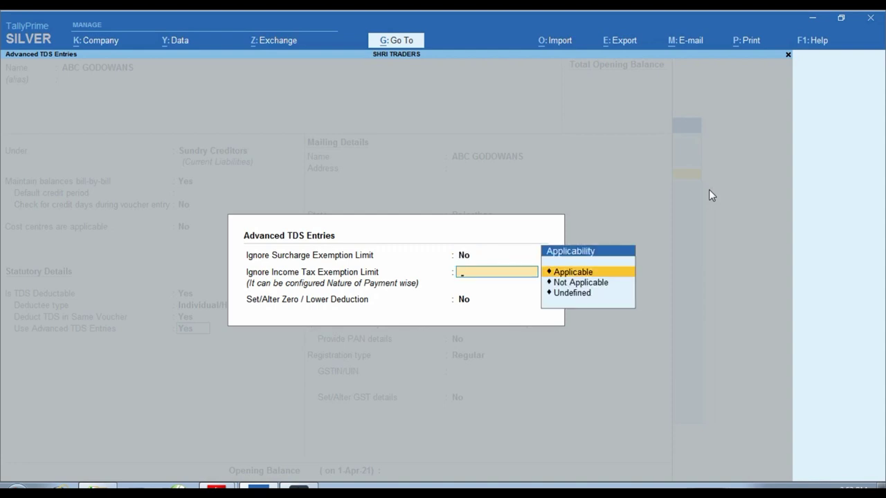
pyautogui.press('Return')
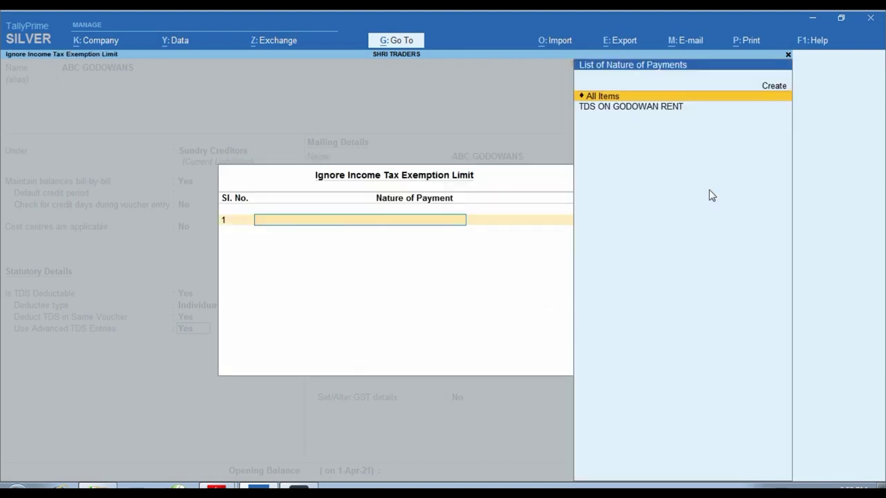
pyautogui.press('Down')
pyautogui.press('Return')
pyautogui.press('Return')
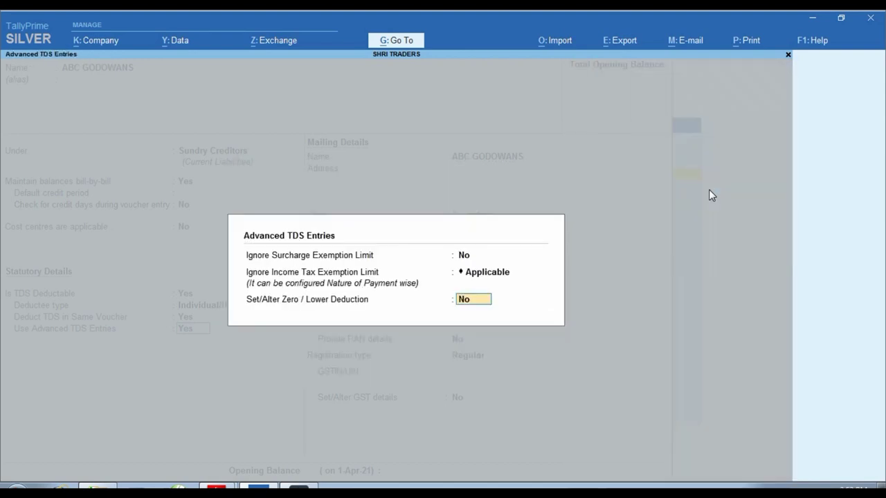
pyautogui.press('Return')
pyautogui.press('Return')
pyautogui.press('Return')
pyautogui.press('Return')
pyautogui.press('Return')
pyautogui.press('Return')
pyautogui.press('Return')
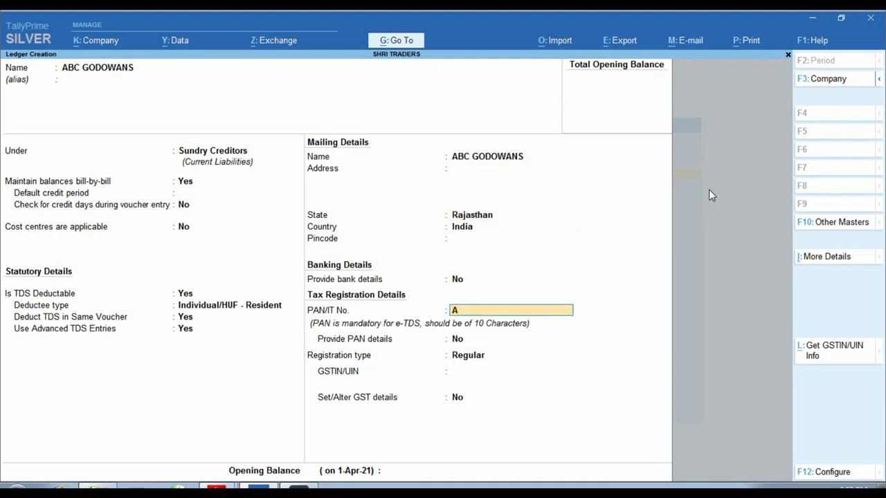
# Enter the party's PAN and GSTIN with Regular registration, save ABC GODOWANS, and view the invoice
pyautogui.press('Return')
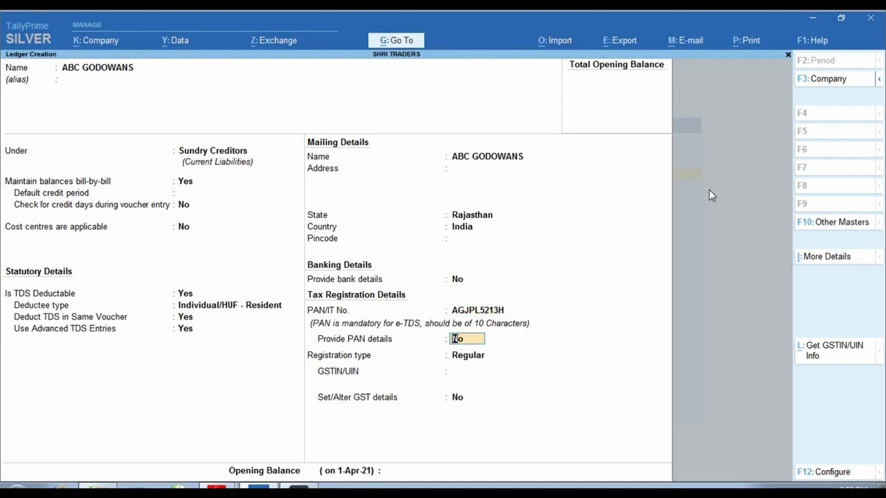
pyautogui.press('Return')
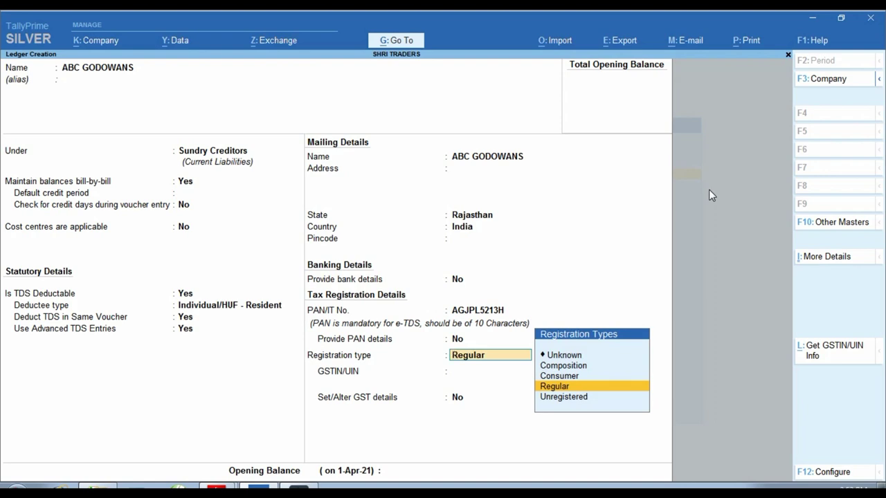
pyautogui.press('Return')
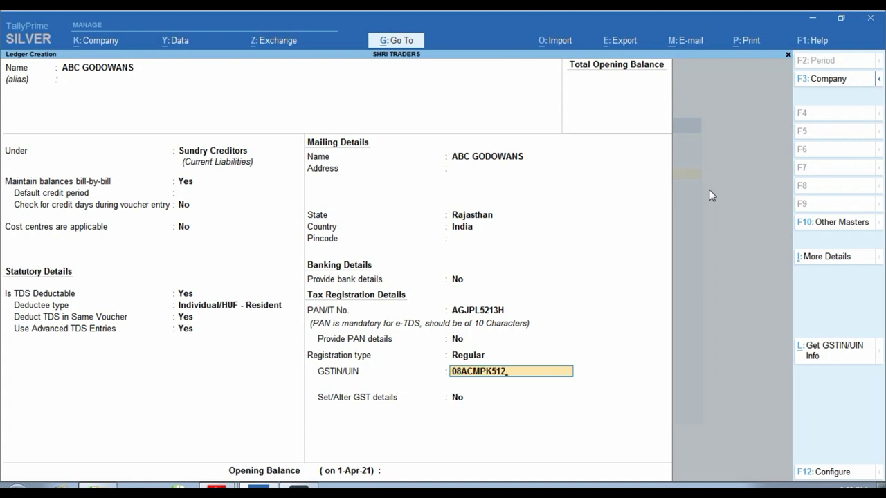
pyautogui.press('Return')
pyautogui.press('Return')
pyautogui.press('Return')
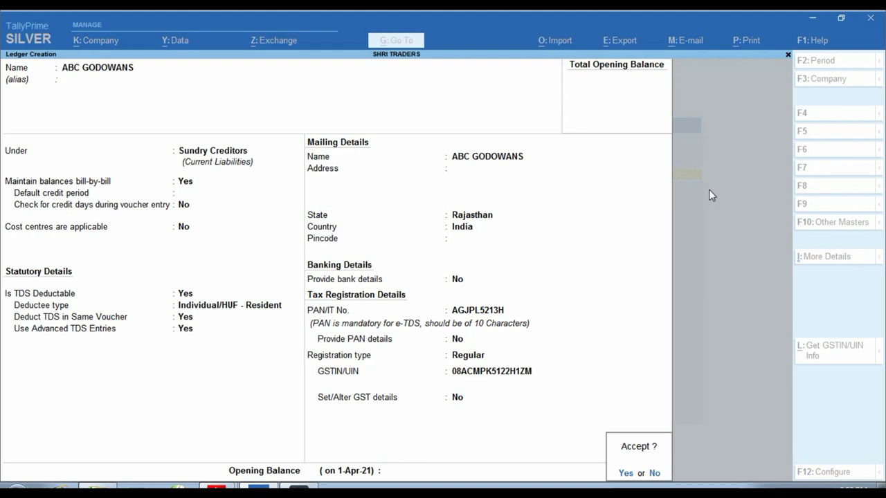
pyautogui.press('Return')
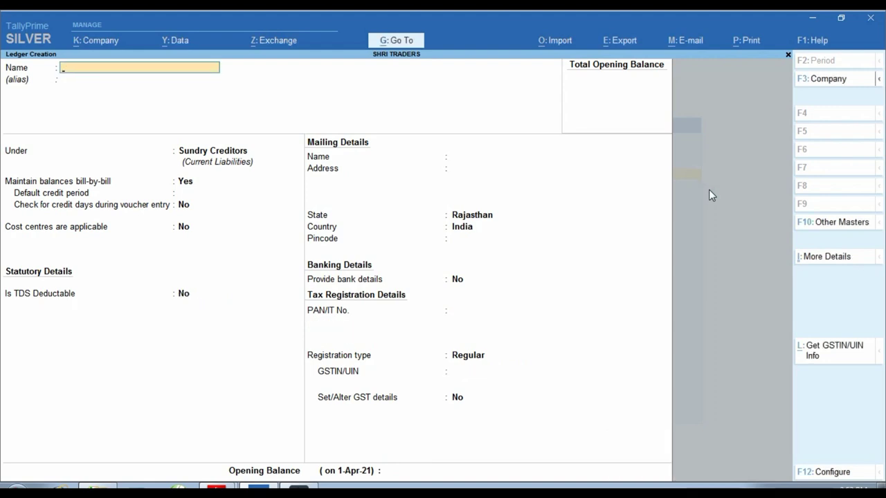
pyautogui.hotkey('alt', 'Tab')
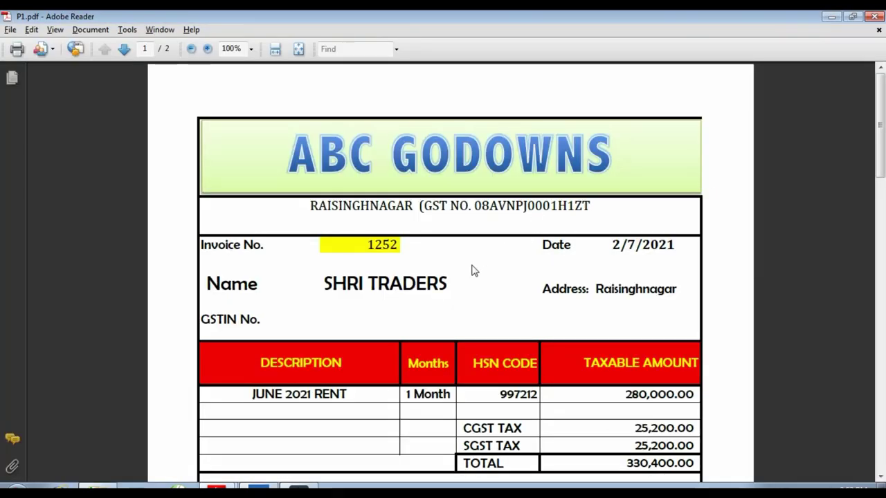
# Start the GODOWAN RENT ledger under Indirect Expenses, type Not Applicable, then view P1.pdf
pyautogui.hotkey('alt', 'Tab')
pyautogui.write('GO')
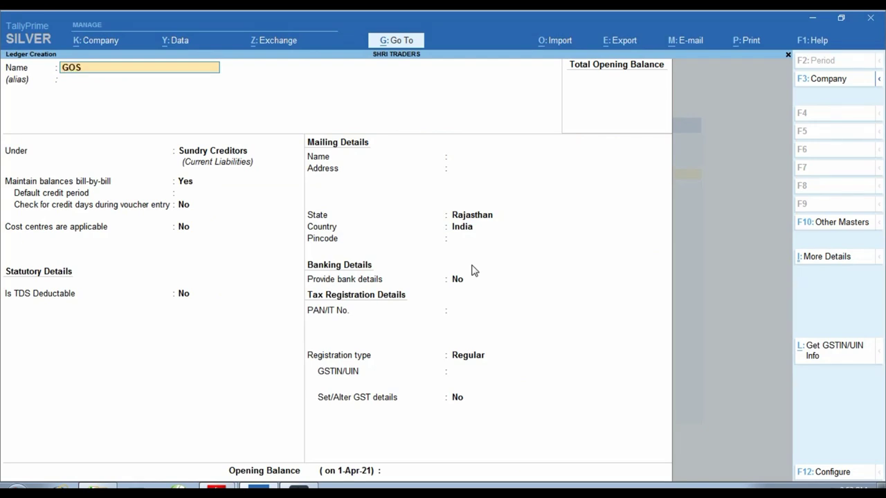
pyautogui.write('DAWAN')
pyautogui.press('BackSpace')
pyautogui.press('BackSpace')
pyautogui.press('BackSpace')
pyautogui.press('BackSpace')
pyautogui.write('OWAN RENT')
pyautogui.press('Return')
pyautogui.press('Return')
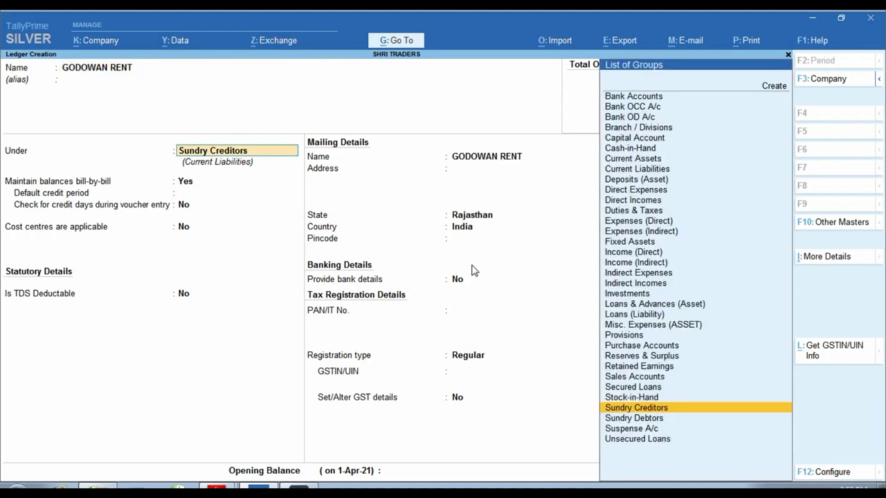
pyautogui.write('ind')
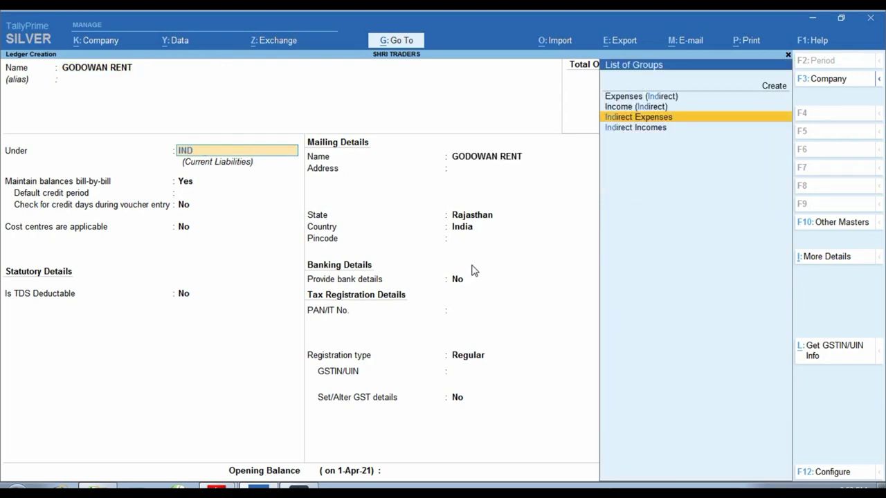
pyautogui.press('Return')
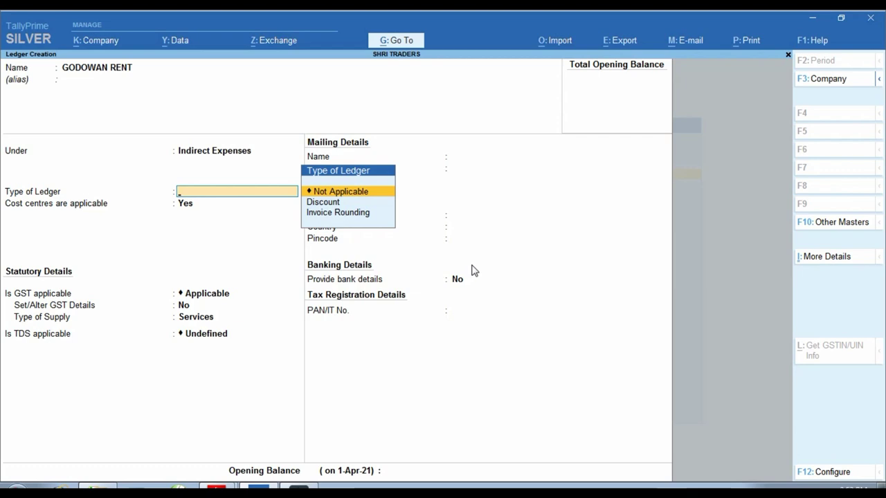
pyautogui.press('Return')
pyautogui.press('Return')
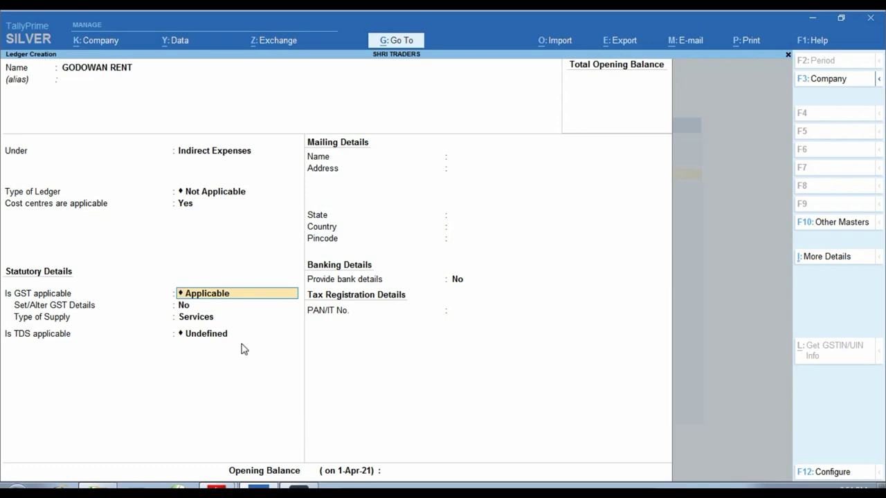
pyautogui.moveTo(216, 490)
pyautogui.click(183, 438)
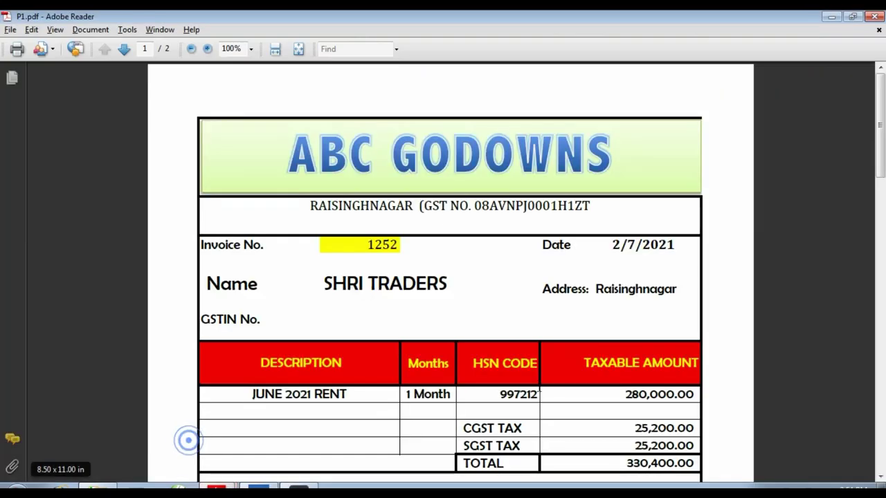
# Read the 280,000.00 taxable amount on the invoice, then return to the GODOWAN RENT ledger
pyautogui.scroll(-1, 601, 410)
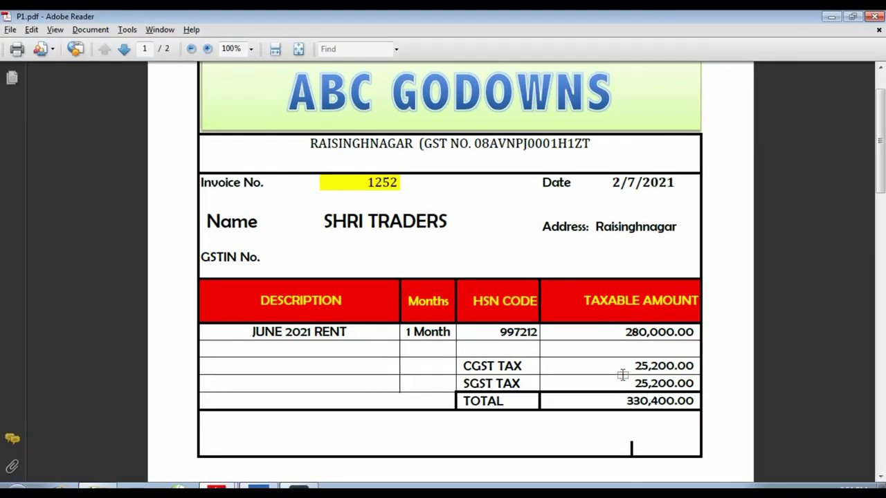
pyautogui.hotkey('alt', 'Tab')
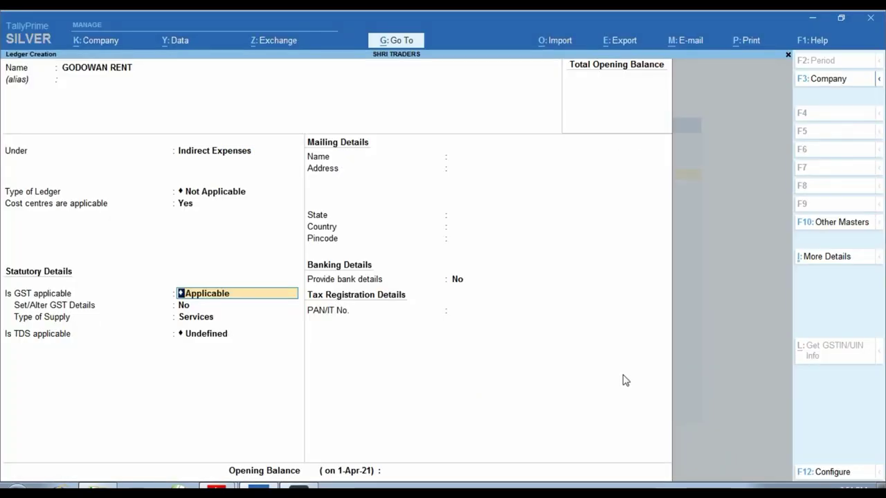
pyautogui.press('Return')
# Enter GST details: description GODAWAN RENT, HSN/SAC 997212, Purchase Taxable, 18% integrated tax
pyautogui.write('y')
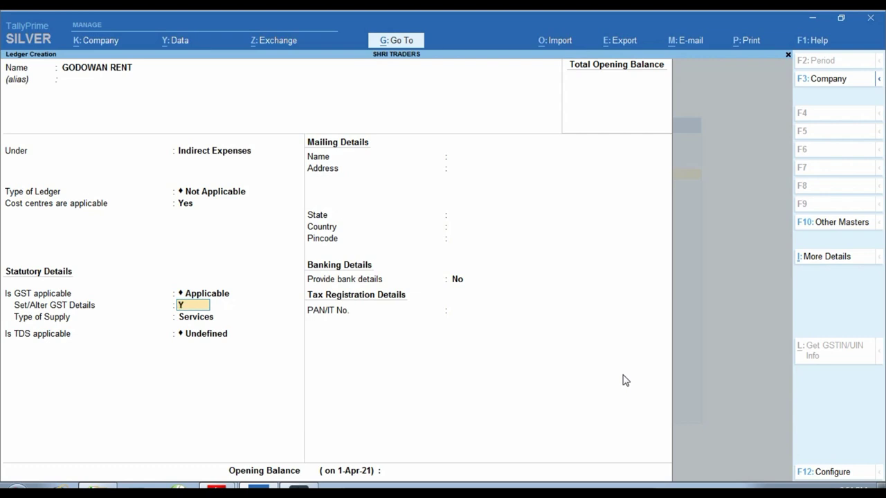
pyautogui.press('Return')
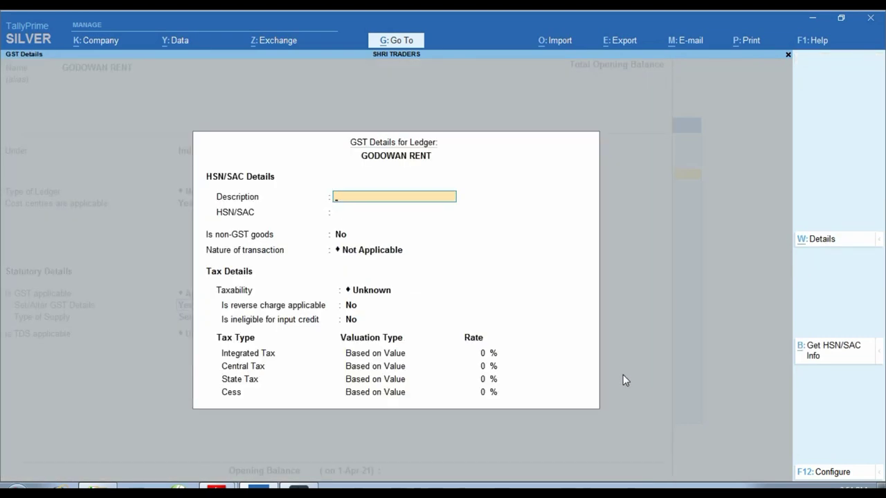
pyautogui.write('GODAWAN RENT')
pyautogui.press('Return')
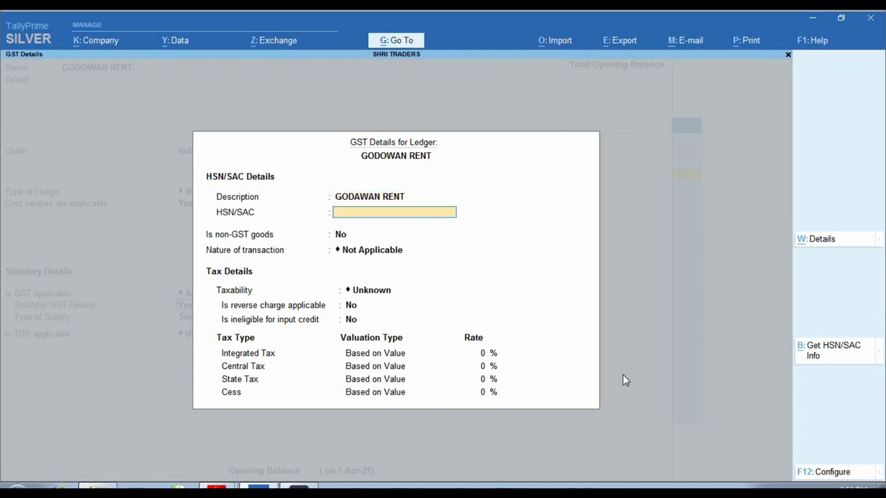
pyautogui.hotkey('alt', 'Tab')
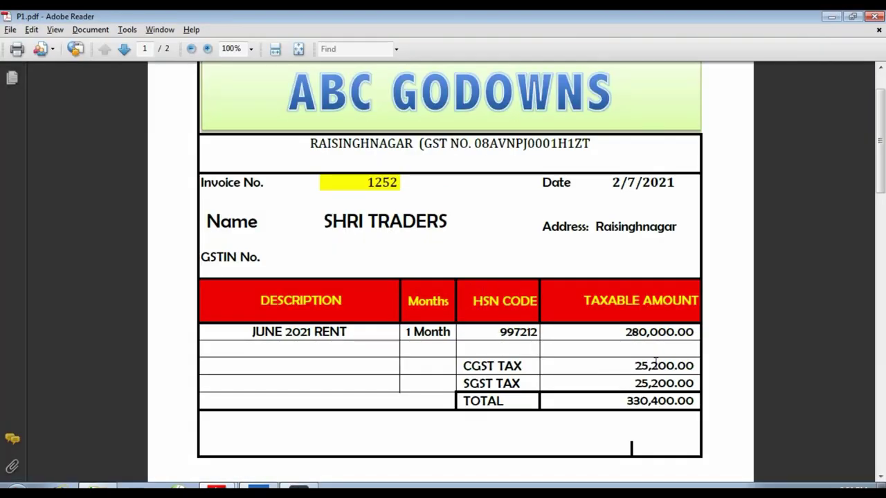
pyautogui.write('997')
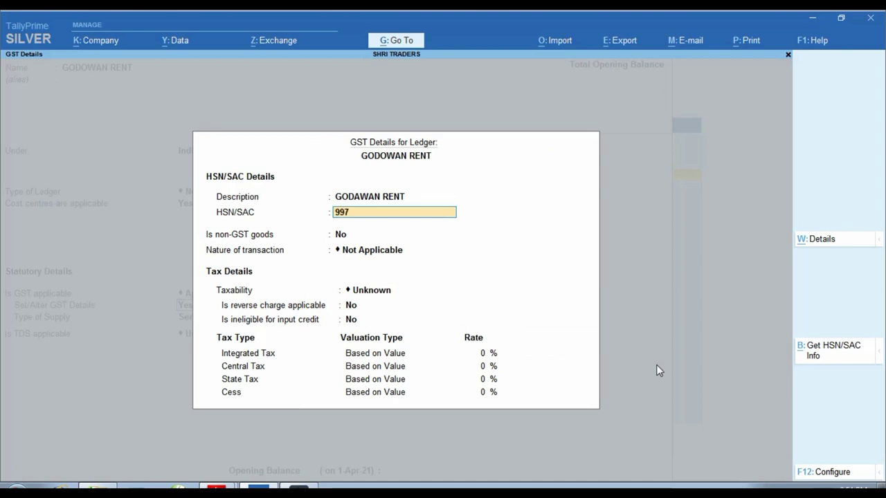
pyautogui.write('212')
pyautogui.press('Return')
pyautogui.press('Return')
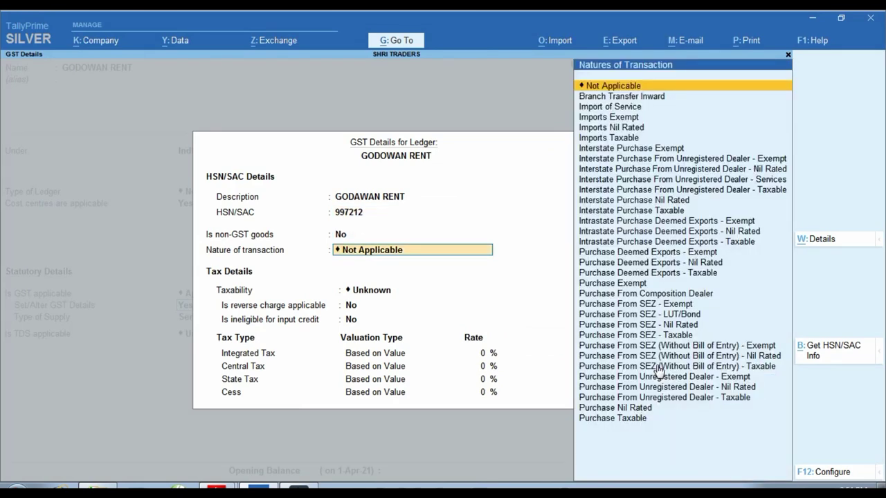
pyautogui.write('PUR')
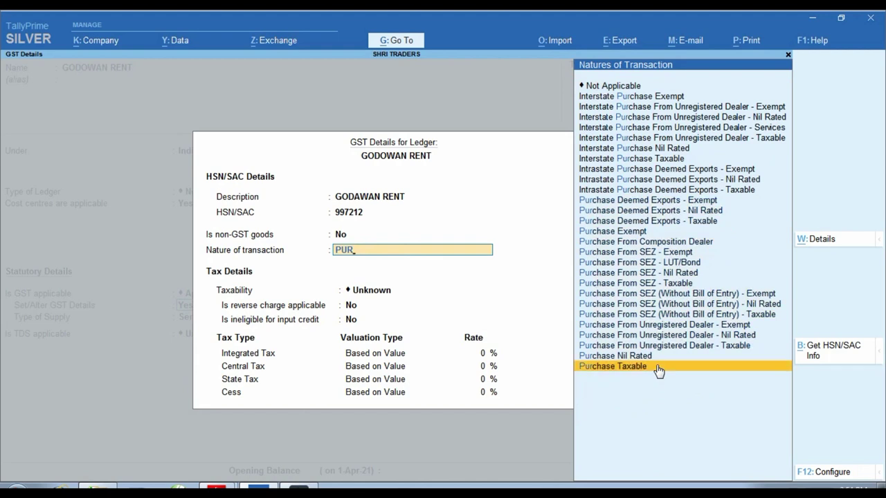
pyautogui.click(657, 371)
pyautogui.press('Return')
pyautogui.press('Return')
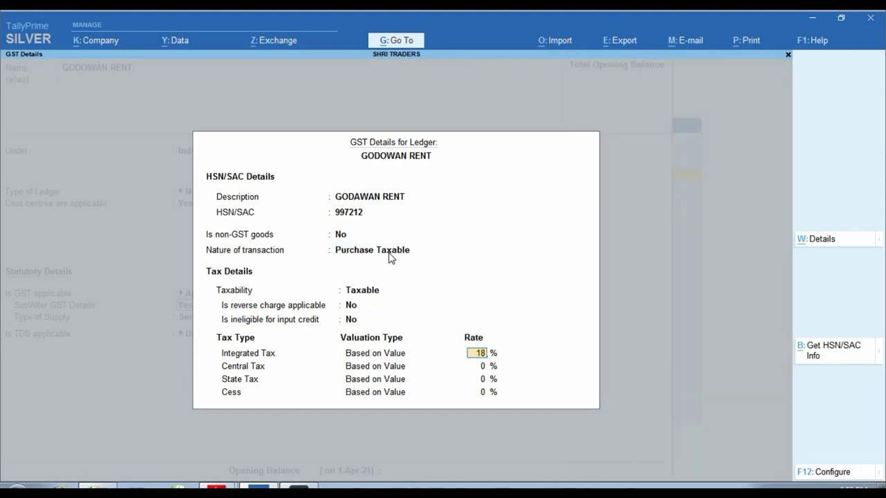
pyautogui.press('Return')
pyautogui.press('Return')
pyautogui.press('Return')
pyautogui.press('Return')
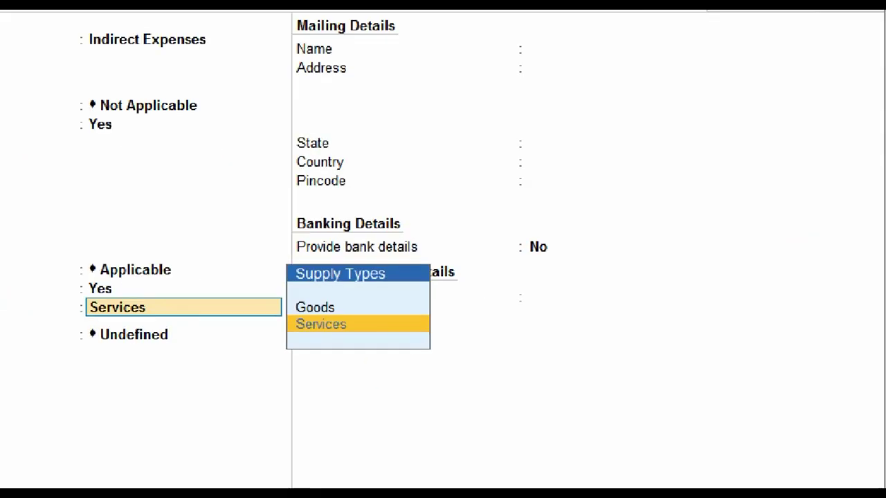
# Set supply type to Services and TDS Applicable with nature TDS ON GODOWAN RENT
pyautogui.click(323, 332)
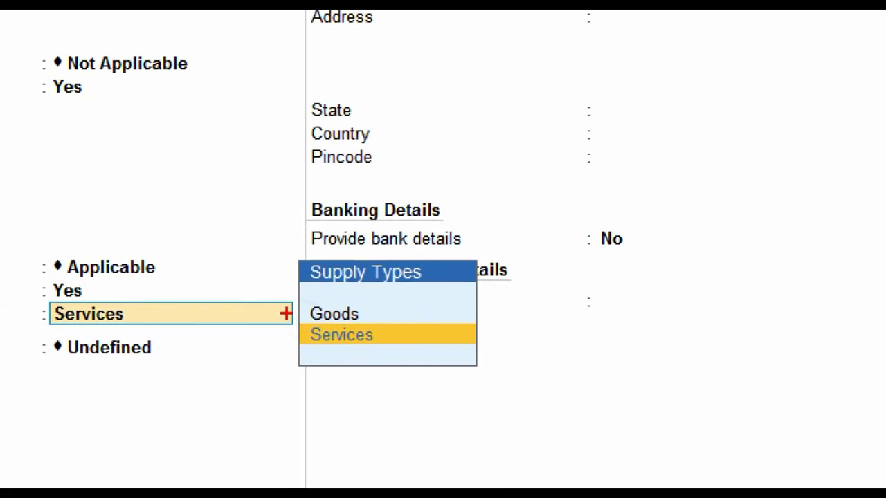
pyautogui.moveTo(265, 301)
pyautogui.mouseDown()
pyautogui.moveTo(299, 353)
pyautogui.moveTo(382, 357)
pyautogui.mouseUp()
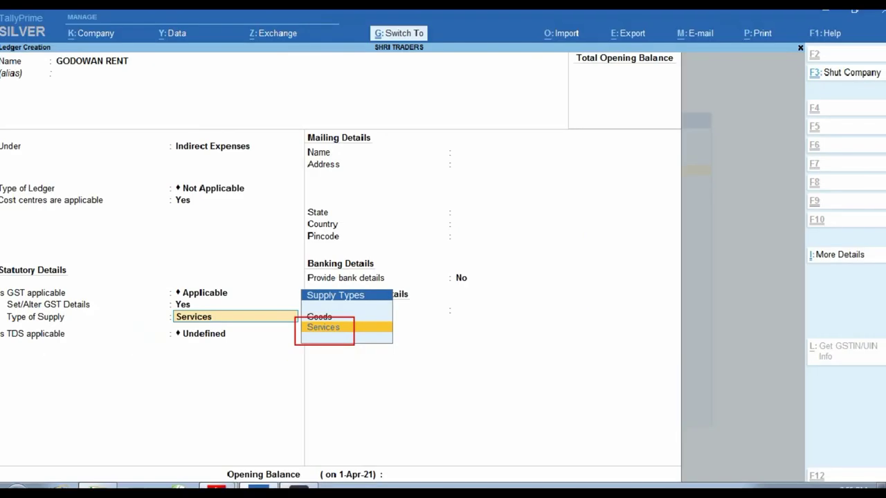
pyautogui.press('Return')
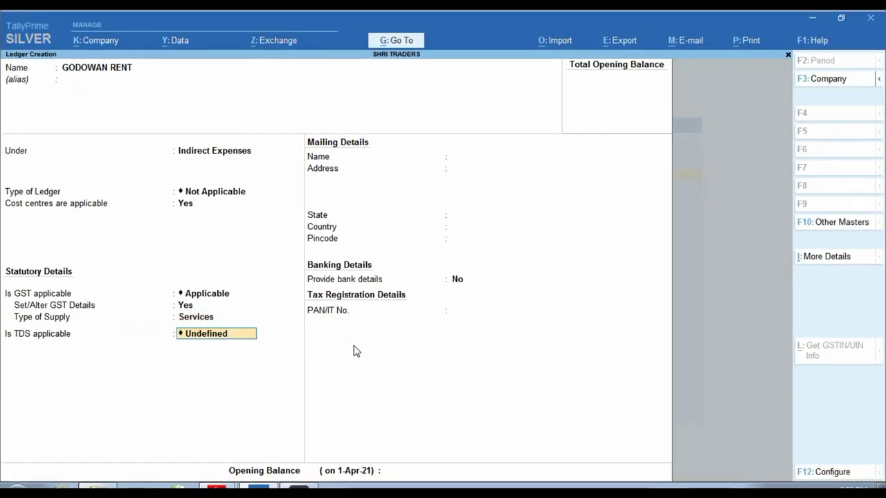
pyautogui.press('BackSpace')
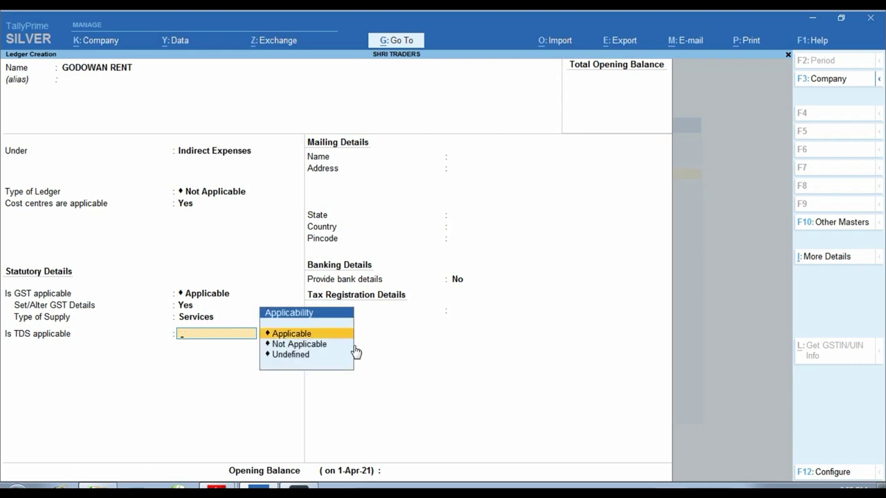
pyautogui.press('Return')
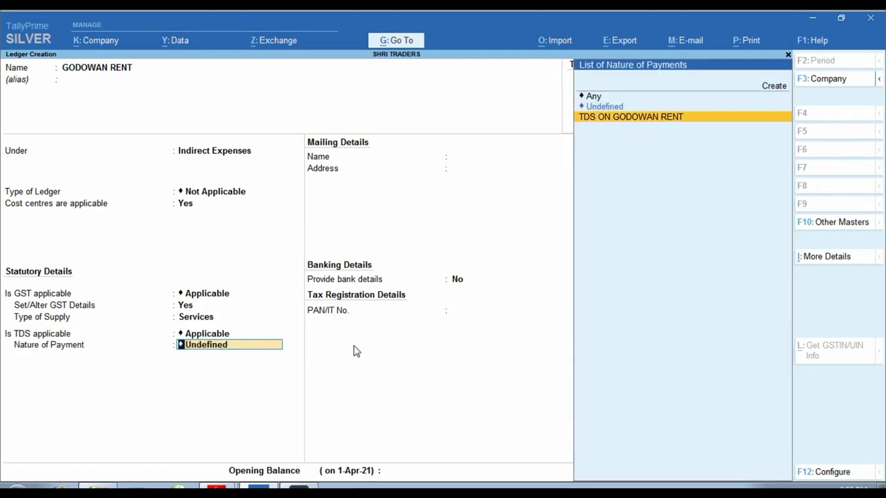
pyautogui.press('Return')
pyautogui.press('Return')
pyautogui.press('Return')
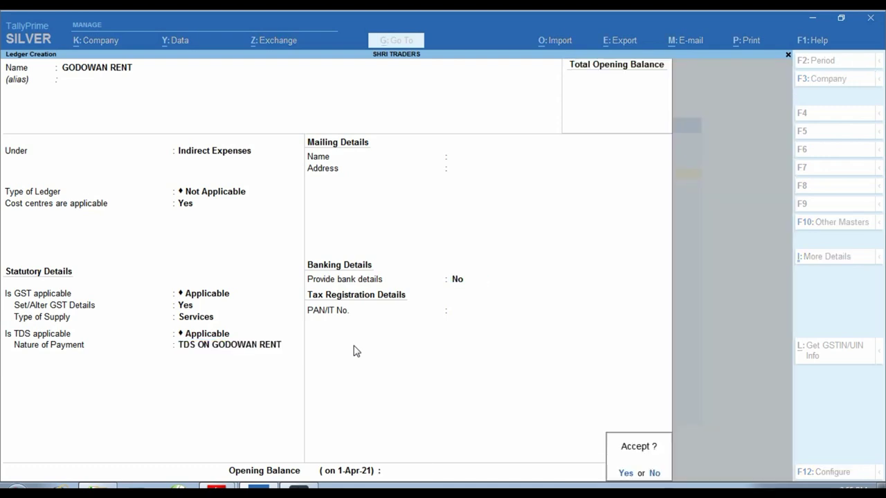
pyautogui.press('Return')
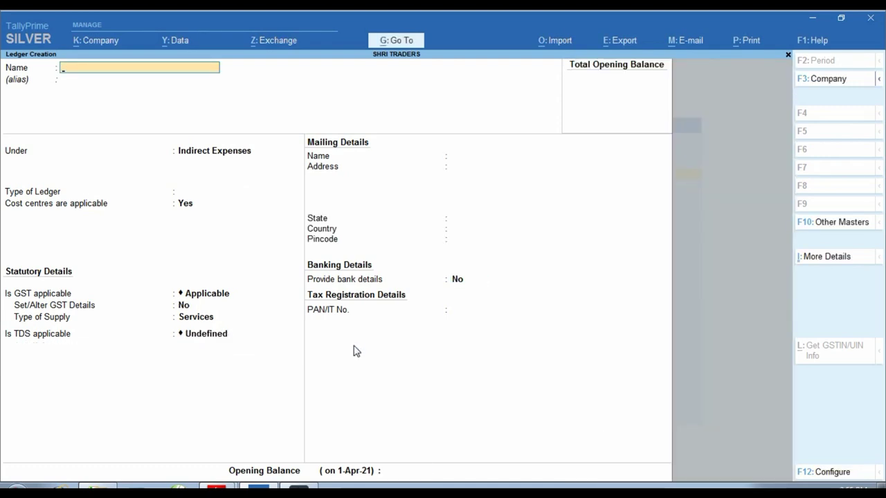
# Start a new ledger named CGST TAX under Duties & Taxes
pyautogui.press('Escape')
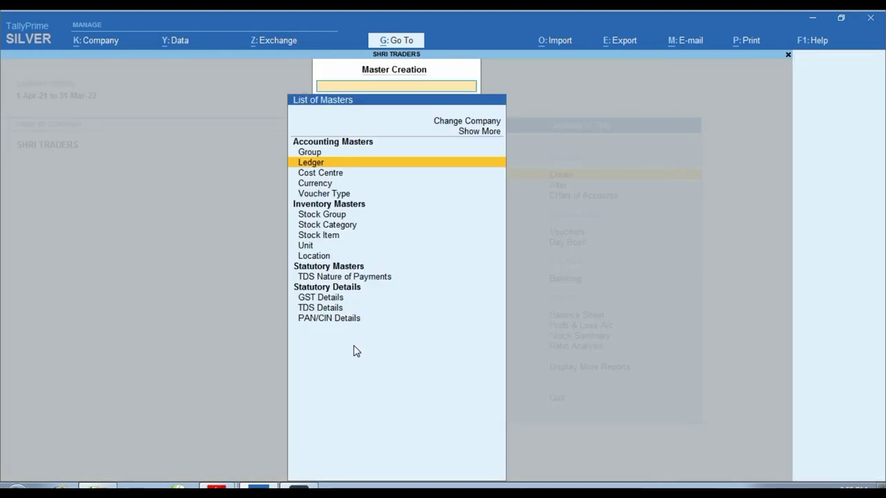
pyautogui.press('Return')
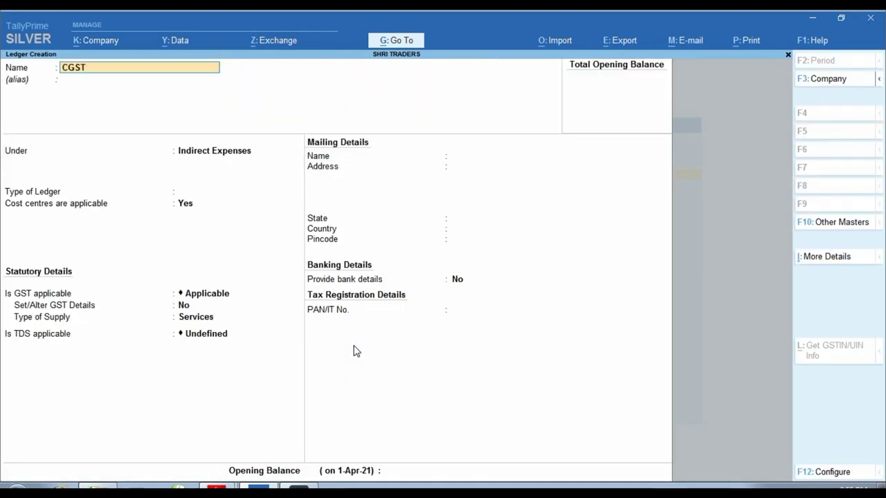
pyautogui.press('Return')
pyautogui.press('Return')
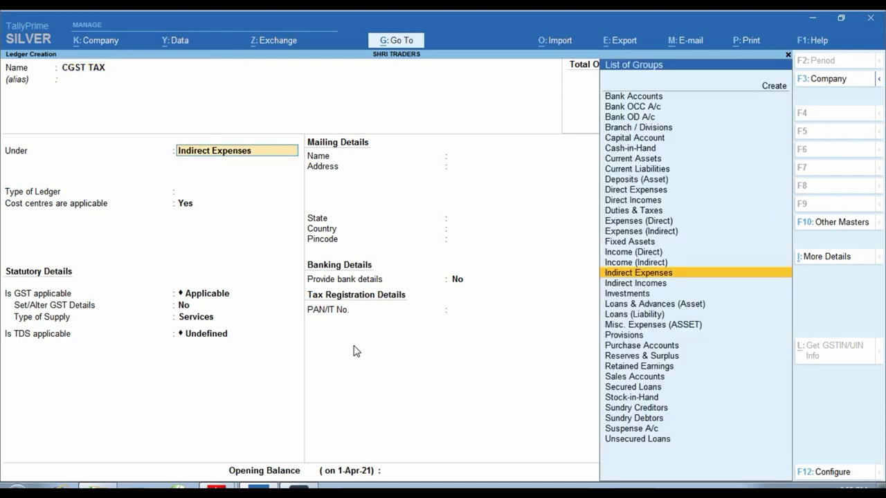
pyautogui.write('DU')
pyautogui.press('Return')
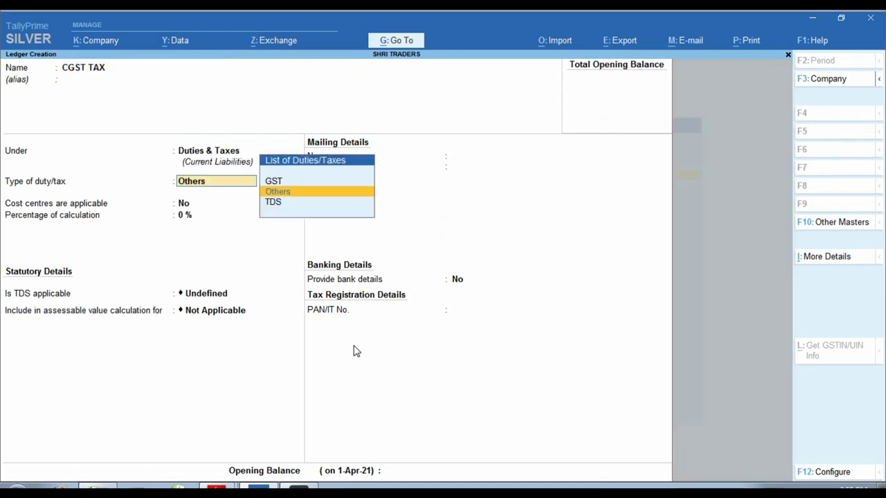
# Make CGST TAX a GST Central Tax ledger with TDS Not Applicable and save it
pyautogui.press('Up')
pyautogui.press('Return')
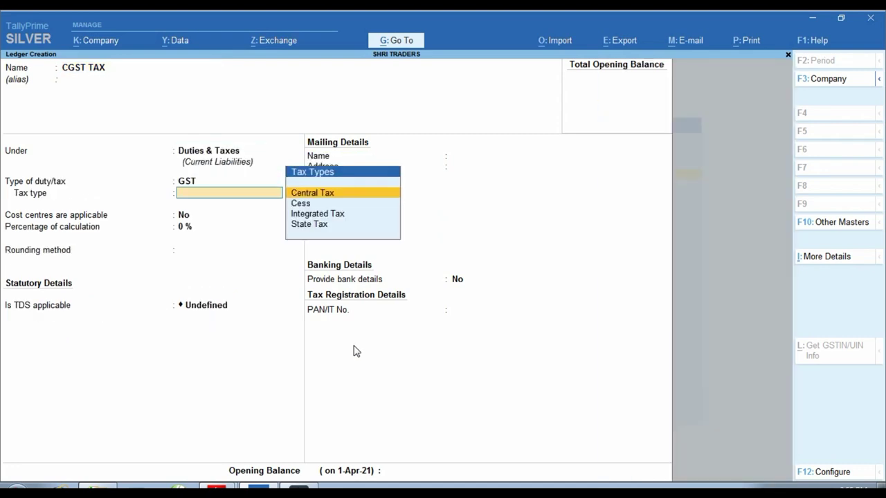
pyautogui.write('C')
pyautogui.press('Return')
pyautogui.press('Return')
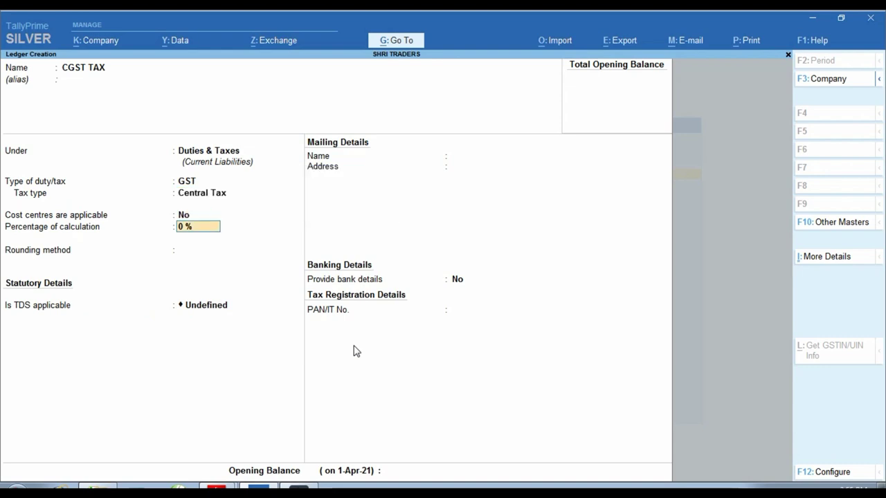
pyautogui.press('Return')
pyautogui.press('Return')
pyautogui.press('Up')
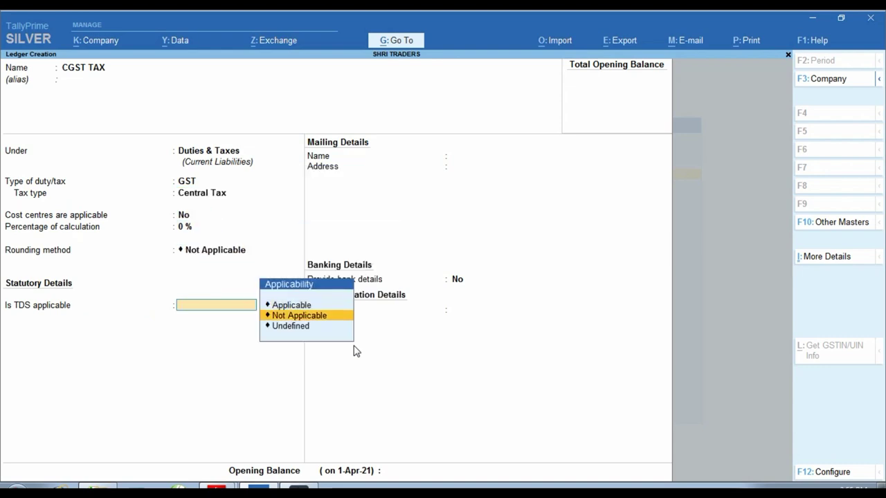
pyautogui.press('Return')
pyautogui.press('Return')
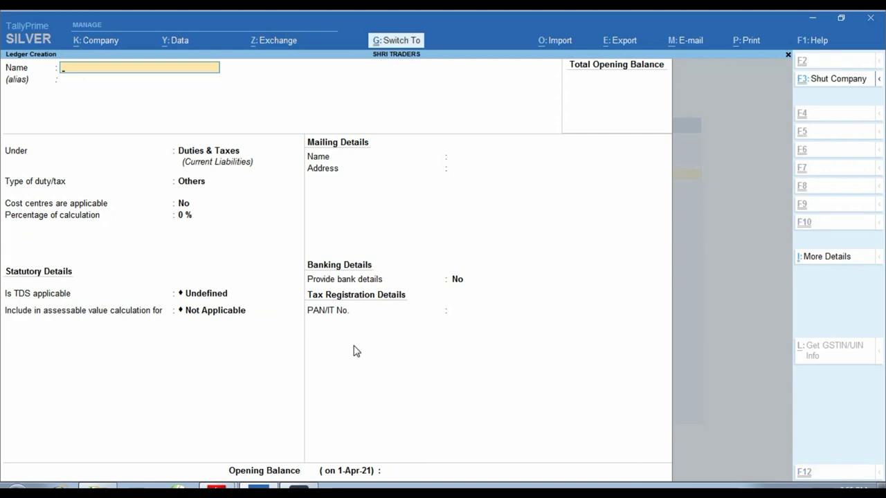
pyautogui.write('CGST TAX')
# Create SGST TAX under Duties & Taxes as GST State Tax with TDS Not Applicable
pyautogui.press('Home')
pyautogui.press('Delete')
pyautogui.write('S')
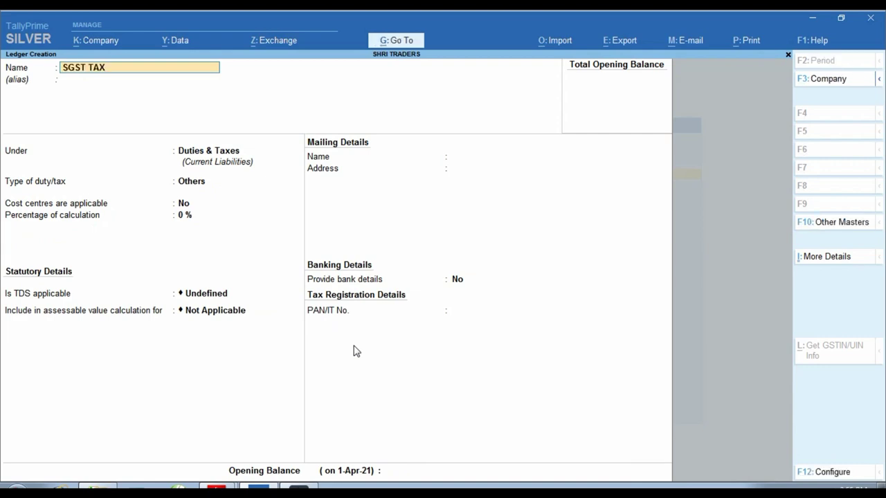
pyautogui.press('Return')
pyautogui.press('Return')
pyautogui.press('Return')
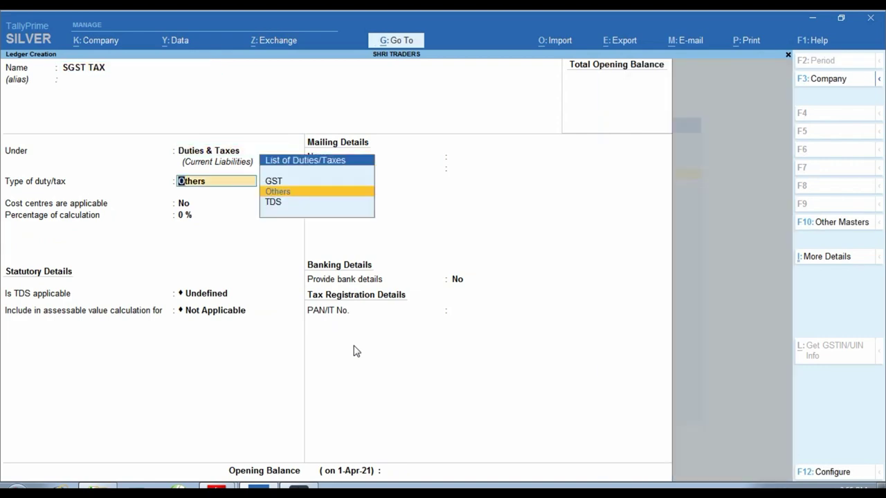
pyautogui.press('Up')
pyautogui.press('Return')
pyautogui.press('Down')
pyautogui.press('Down')
pyautogui.press('Down')
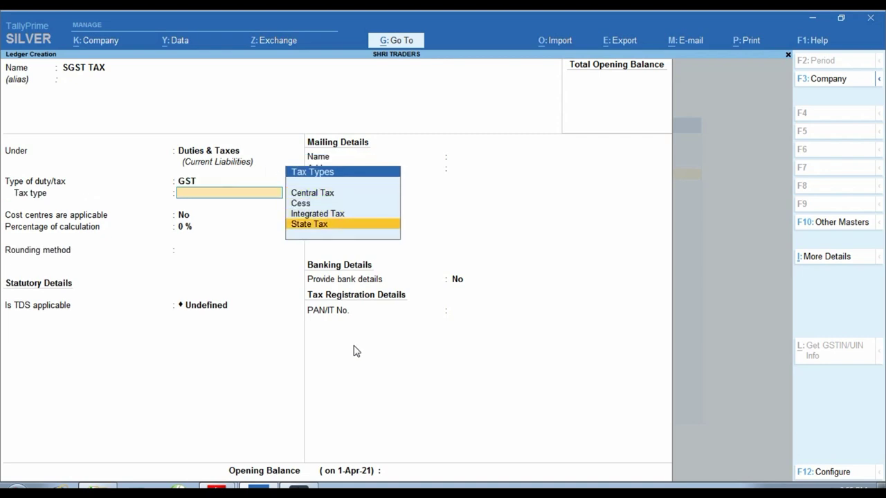
pyautogui.press('Return')
pyautogui.press('Return')
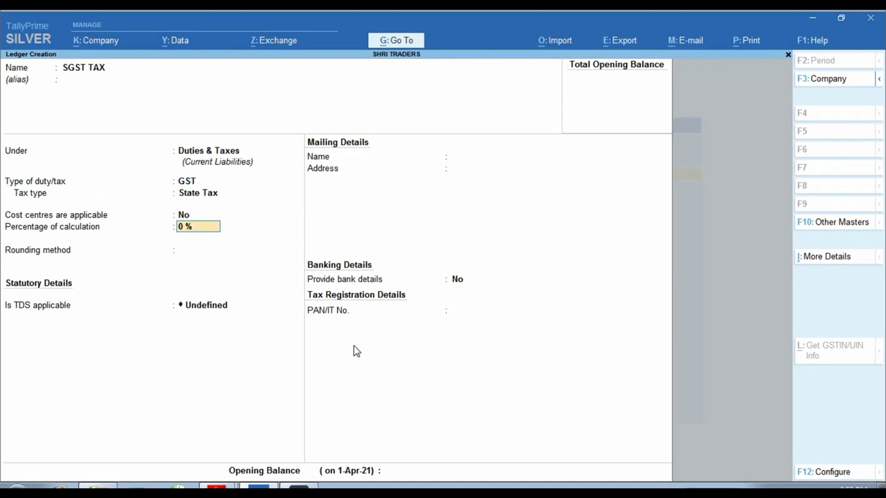
pyautogui.press('Return')
pyautogui.press('Return')
pyautogui.press('Down')
pyautogui.press('Return')
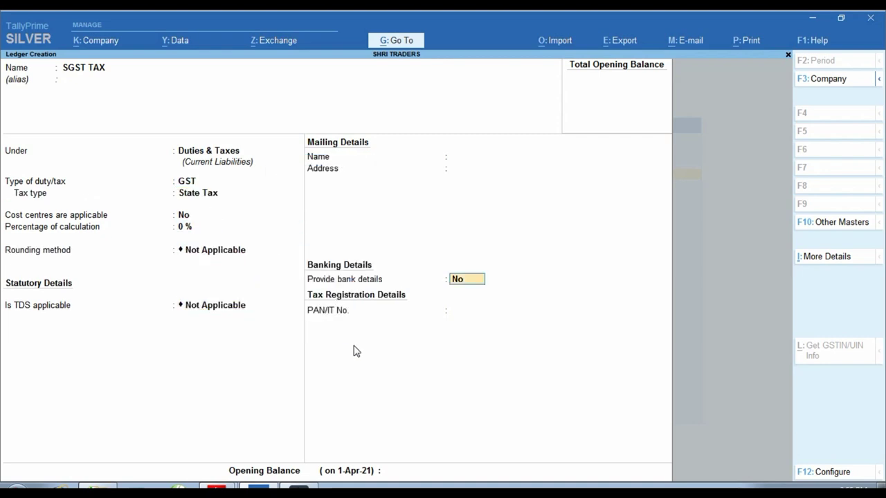
pyautogui.press('Return')
pyautogui.press('Return')
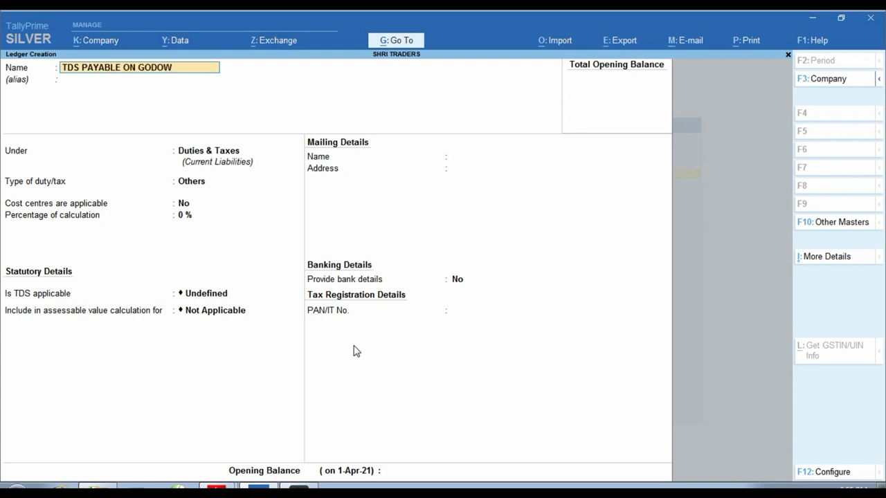
# Save TDS PAYABLE ON GODOWAN RENT under Duties & Taxes as TDS, nature TDS ON GODOWAN RENT
pyautogui.press('Return')
pyautogui.press('Return')
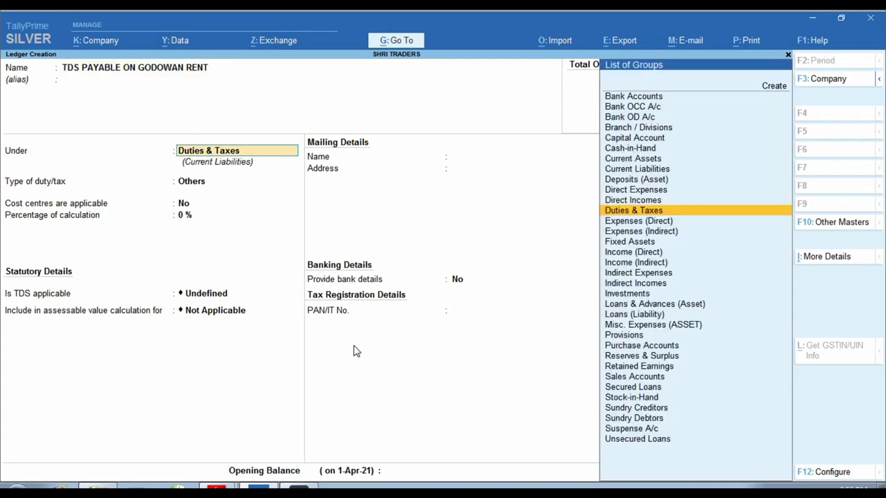
pyautogui.press('Return')
pyautogui.press('Down')
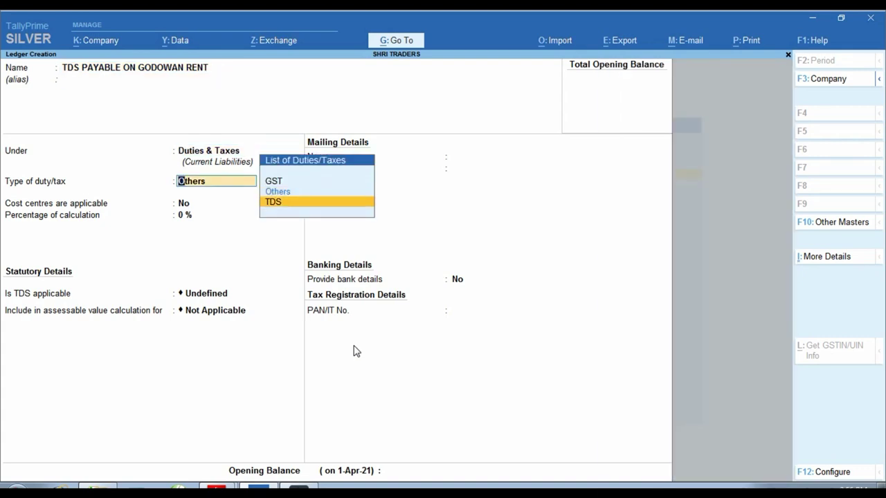
pyautogui.press('Return')
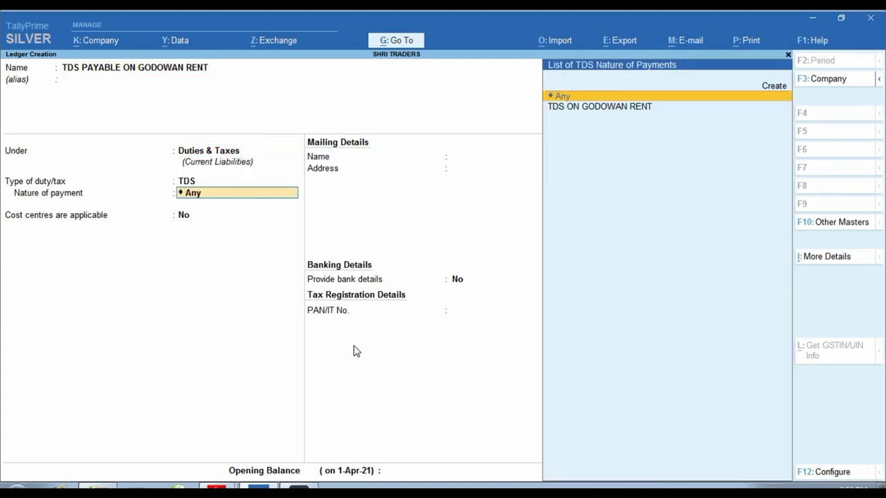
pyautogui.press('Down')
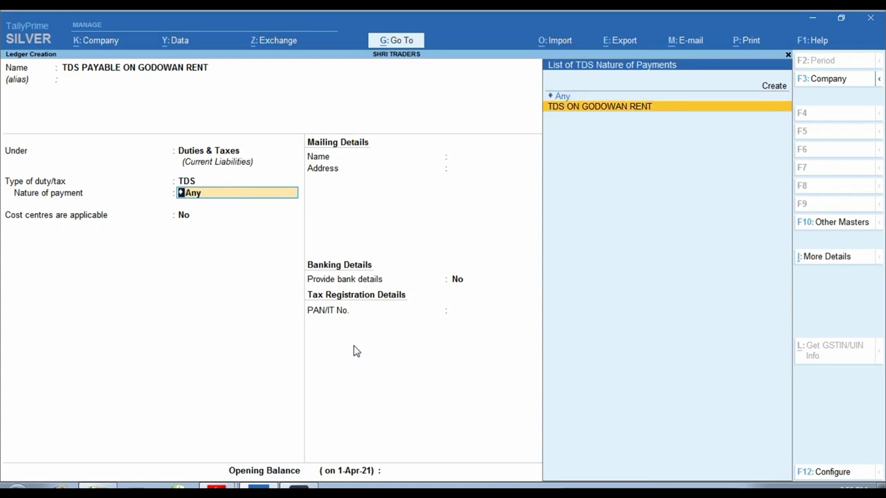
pyautogui.press('Return')
pyautogui.press('Return')
pyautogui.press('Return')
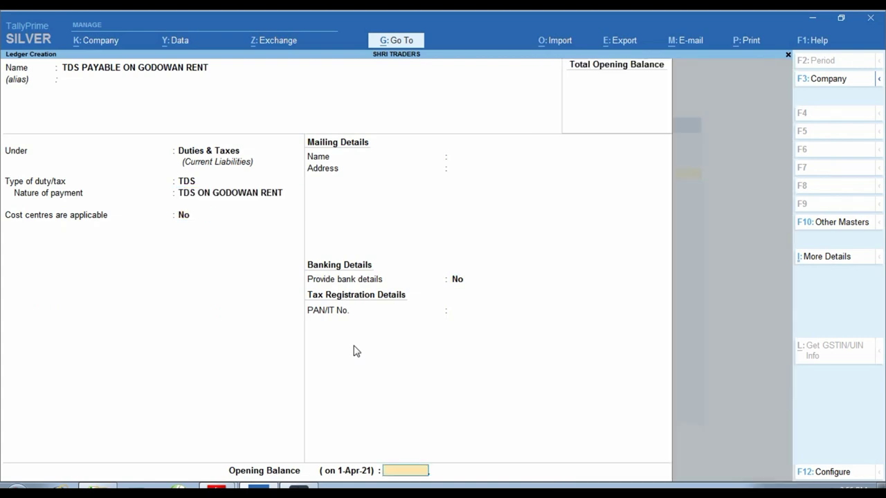
pyautogui.press('Return')
pyautogui.press('Return')
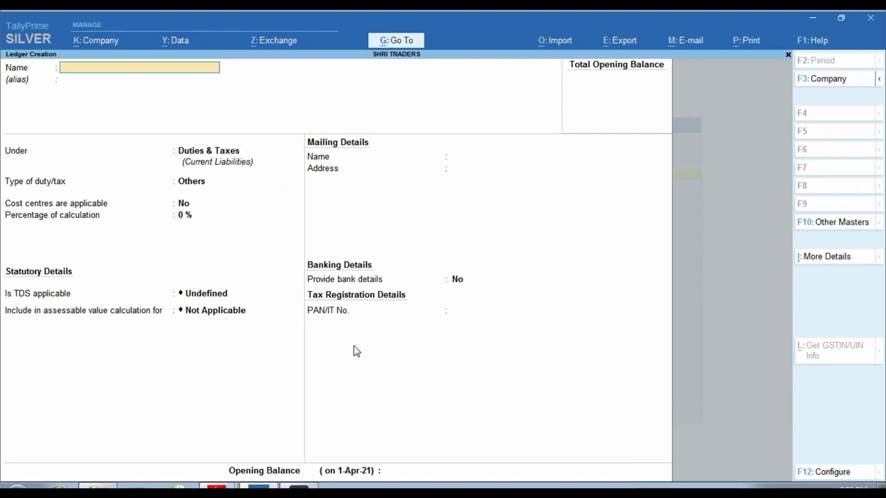
pyautogui.press('Escape')
pyautogui.press('Escape')
pyautogui.press('Escape')
pyautogui.press('Escape')
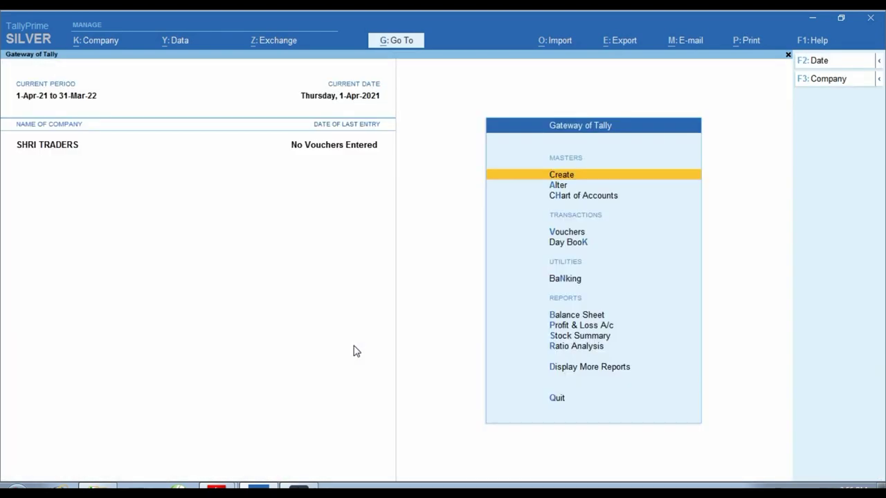
# Start a Purchase voucher dated 2-Jul-21
pyautogui.press('Down')
pyautogui.press('Down')
pyautogui.press('Down')
pyautogui.press('Return')
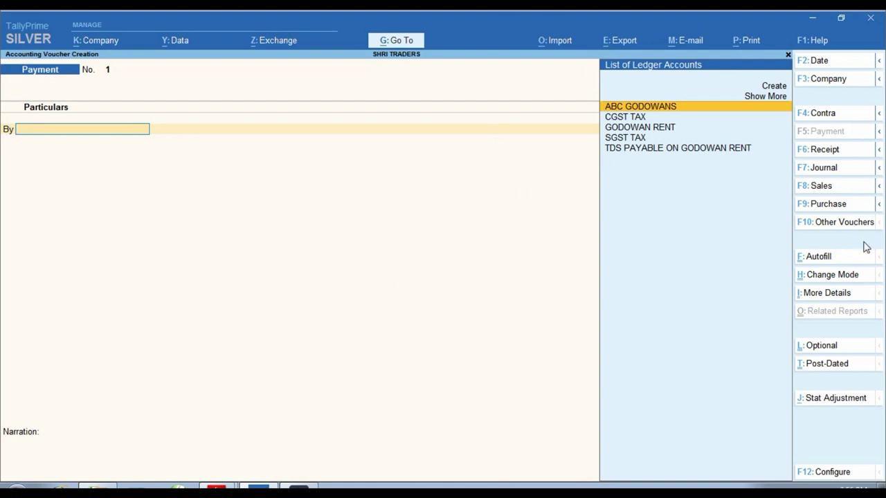
pyautogui.click(848, 208)
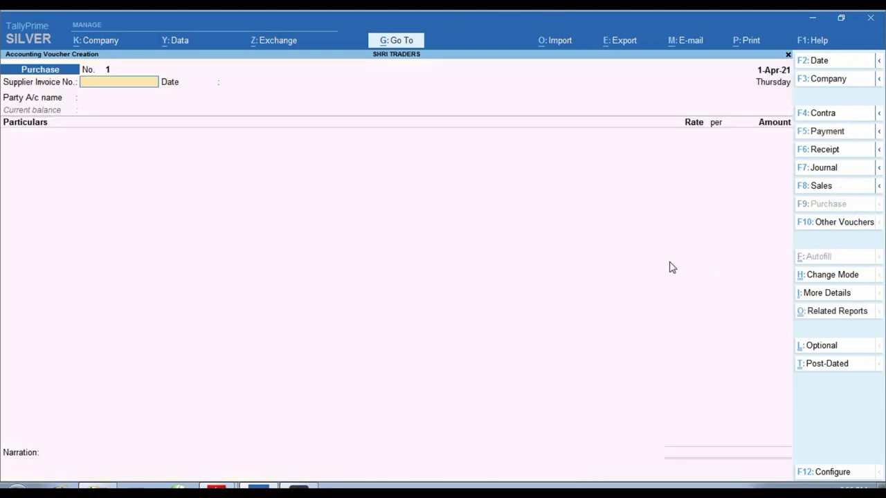
pyautogui.hotkey('alt', 'Tab')
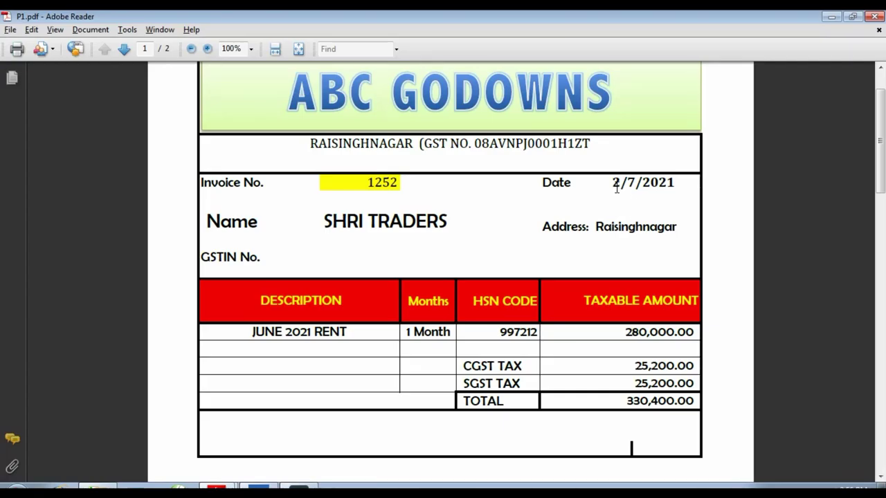
pyautogui.hotkey('alt', 'Tab')
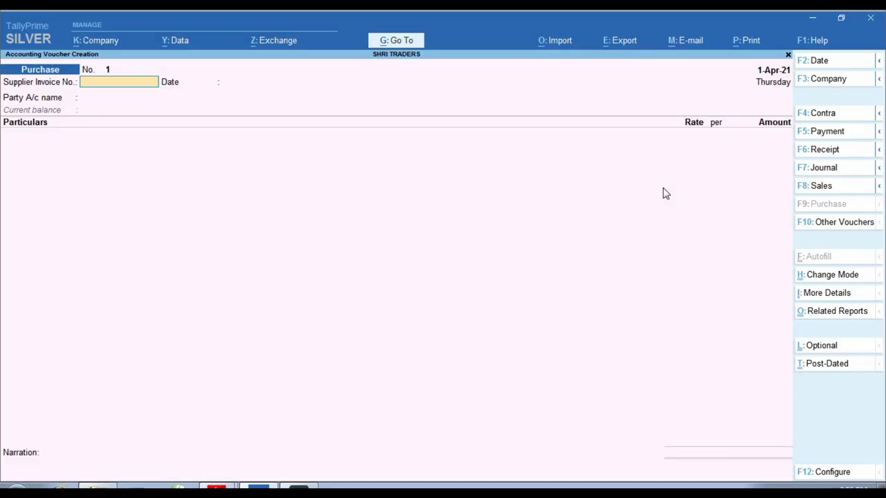
pyautogui.press('F2')
pyautogui.write('2.7')
pyautogui.press('Return')
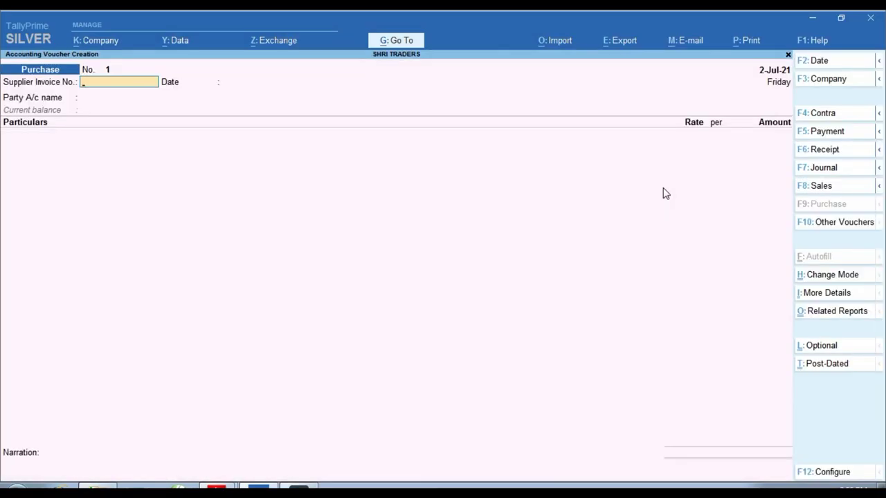
# Enter supplier invoice number 1252 and choose ABC GODOWANS as the party account
pyautogui.hotkey('alt', 'Tab')
pyautogui.hotkey('alt', 'Tab')
pyautogui.write('1252')
pyautogui.press('Return')
pyautogui.press('Return')
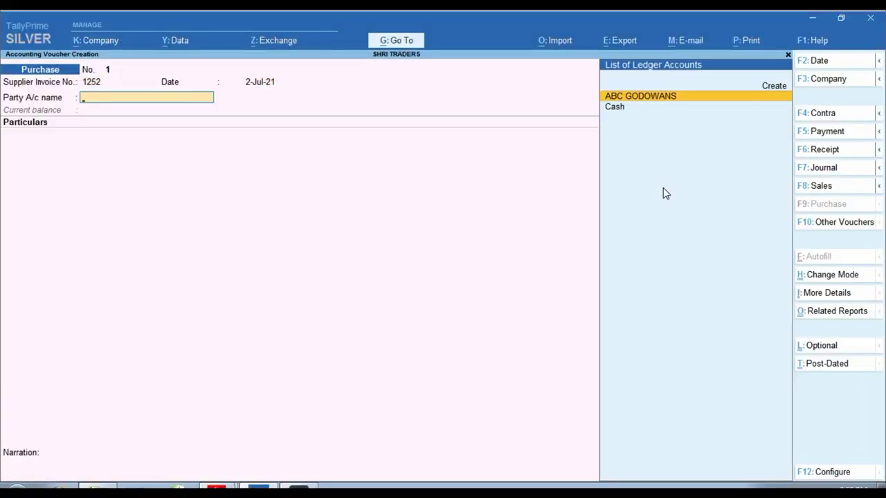
pyautogui.hotkey('alt', 'Tab')
pyautogui.hotkey('alt', 'Tab')
pyautogui.press('Return')
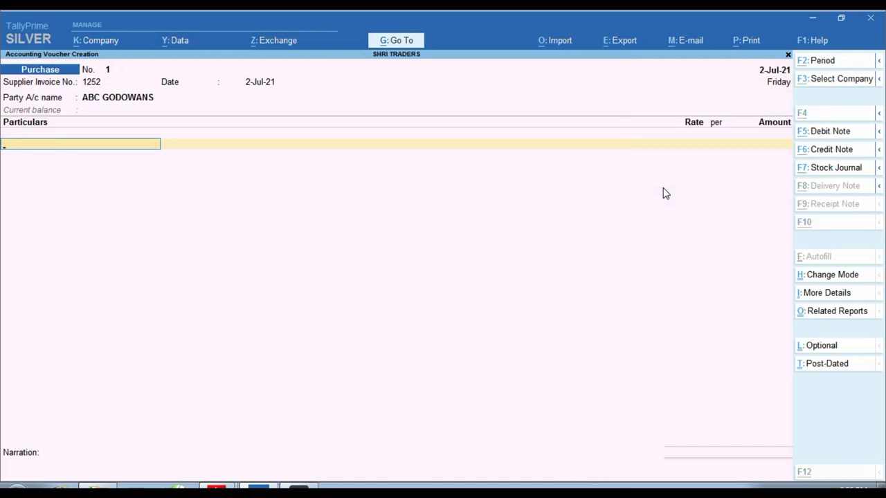
pyautogui.hotkey('alt', 'Tab')
pyautogui.hotkey('alt', 'Tab')
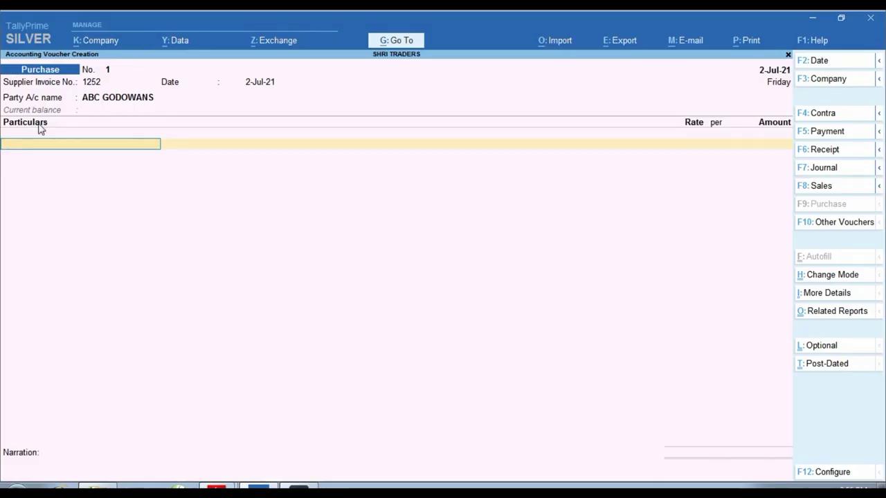
pyautogui.click(846, 279)
pyautogui.press('Up')
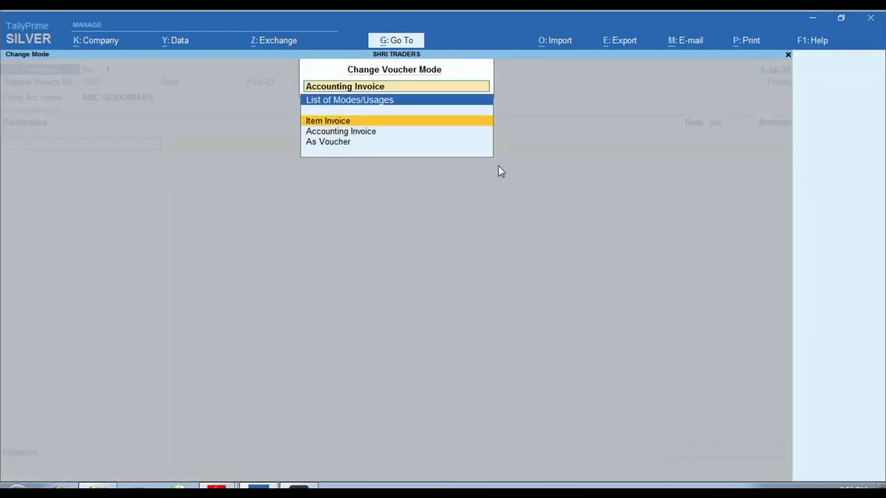
pyautogui.press('Return')
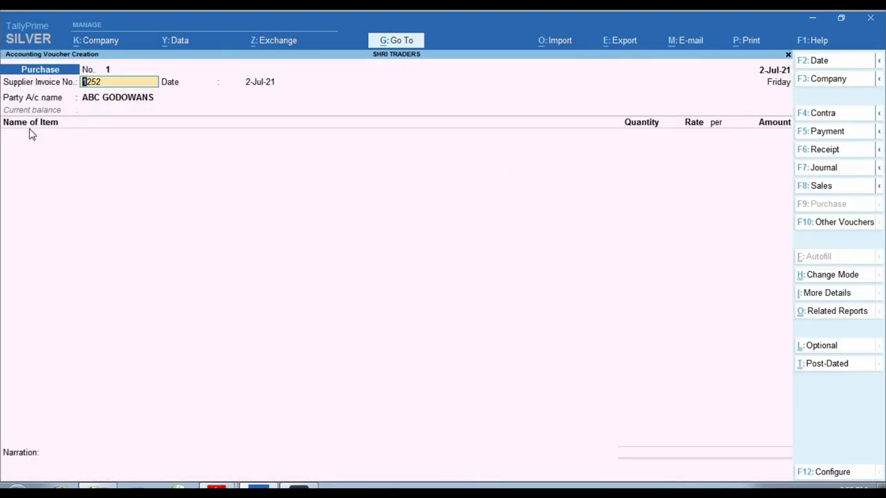
pyautogui.moveTo(2, 97)
pyautogui.mouseDown()
pyautogui.moveTo(106, 152)
pyautogui.moveTo(171, 149)
pyautogui.mouseUp()
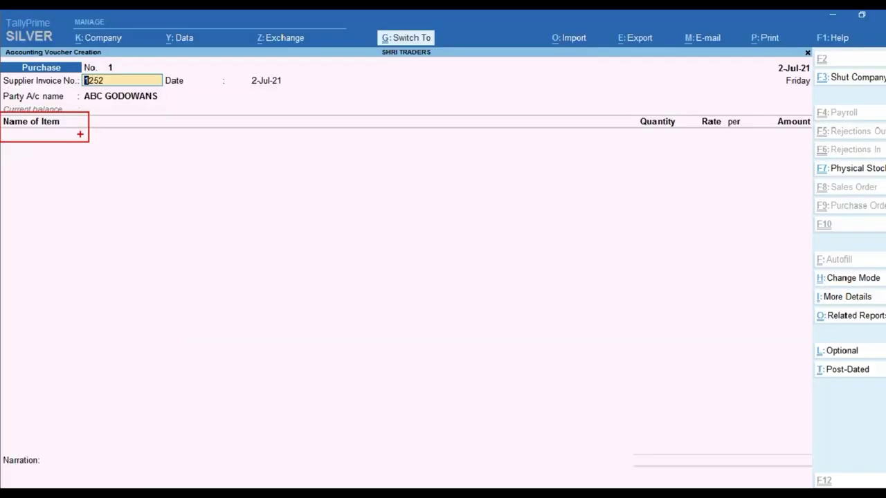
pyautogui.click(832, 275)
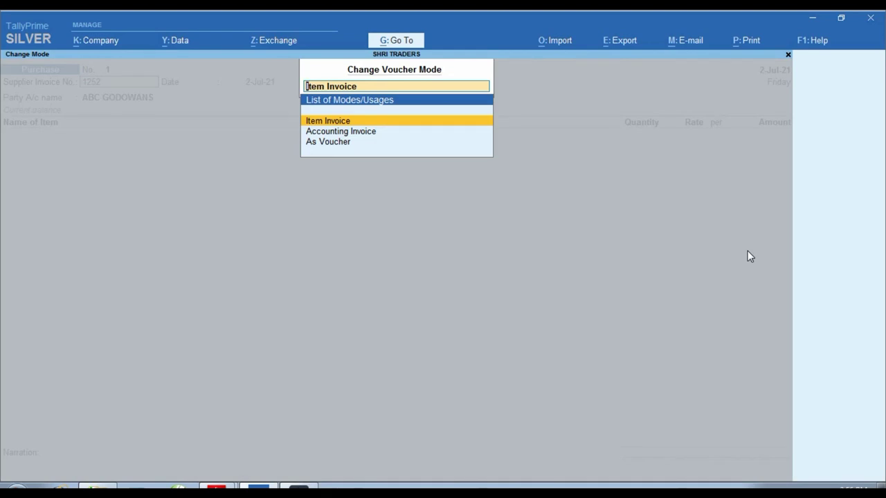
pyautogui.press('Down')
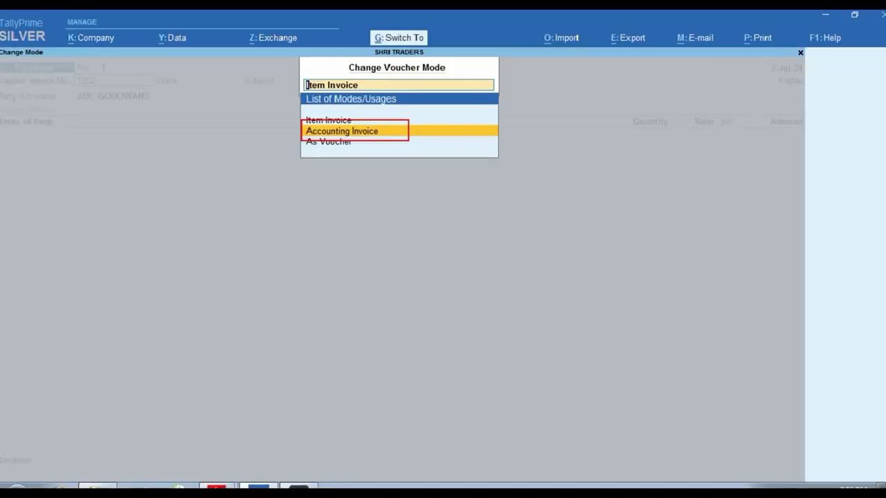
pyautogui.press('Return')
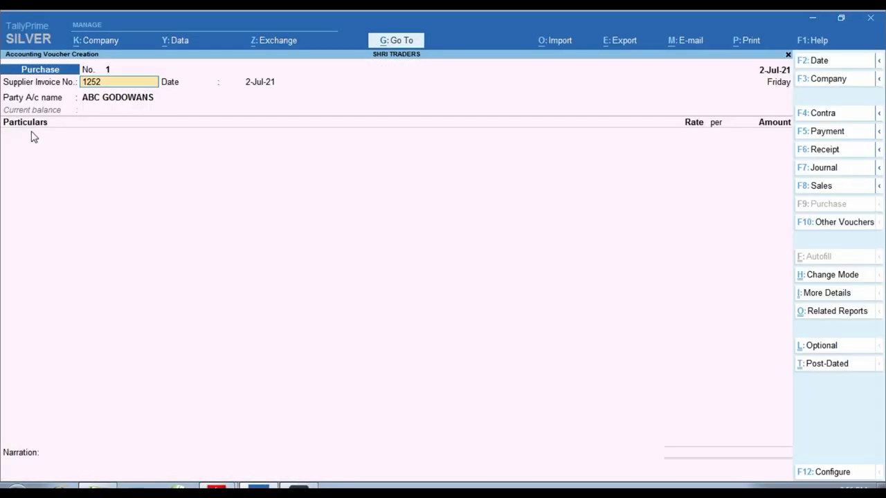
# Debit GODOWAN RENT 2,80,000 with TDS ON GODOWAN RENT as the nature of payment
pyautogui.press('ctrl')
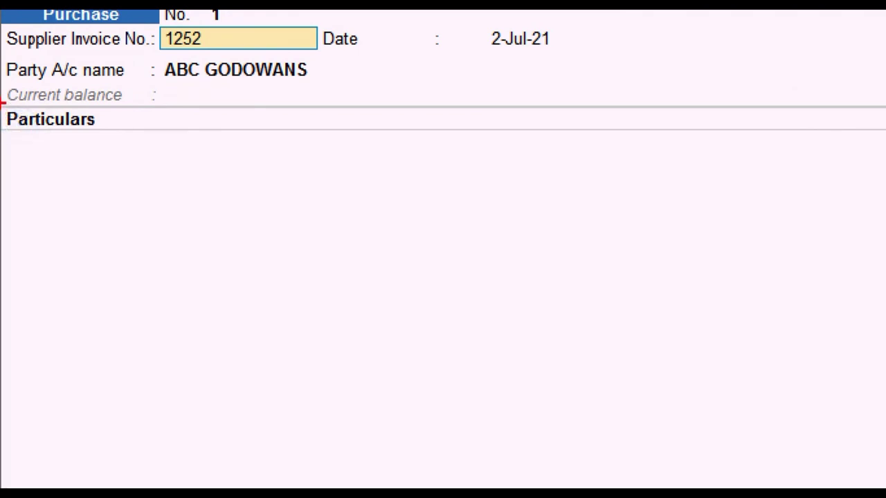
pyautogui.press('Return')
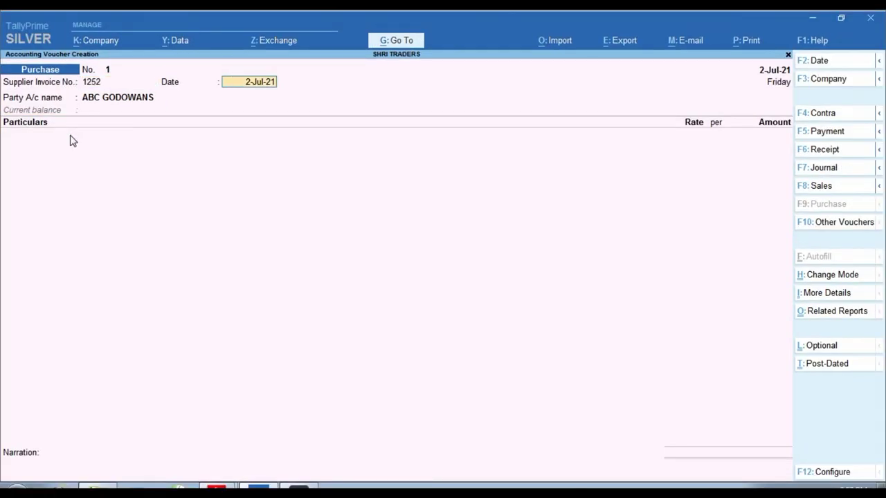
pyautogui.press('Return')
pyautogui.press('Return')
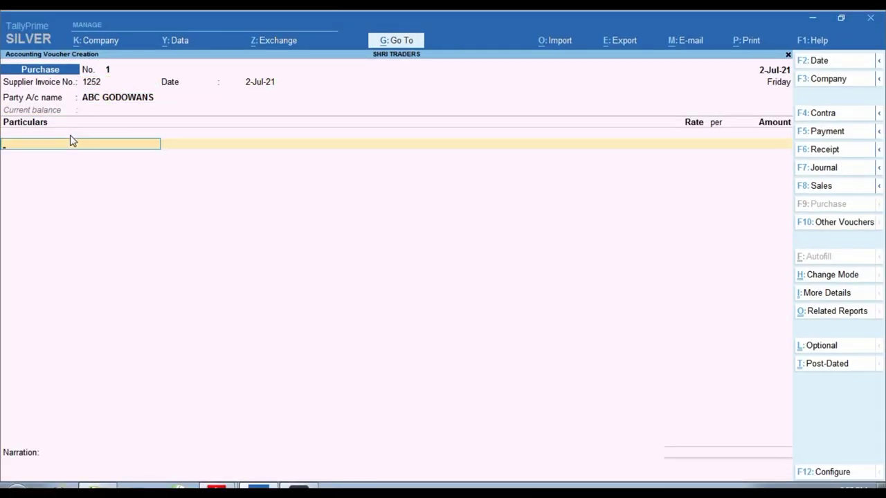
pyautogui.write('GO')
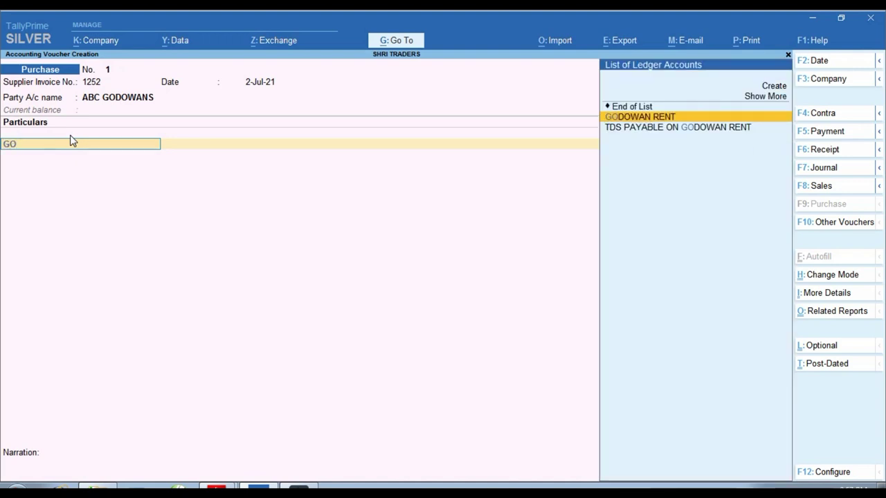
pyautogui.press('Return')
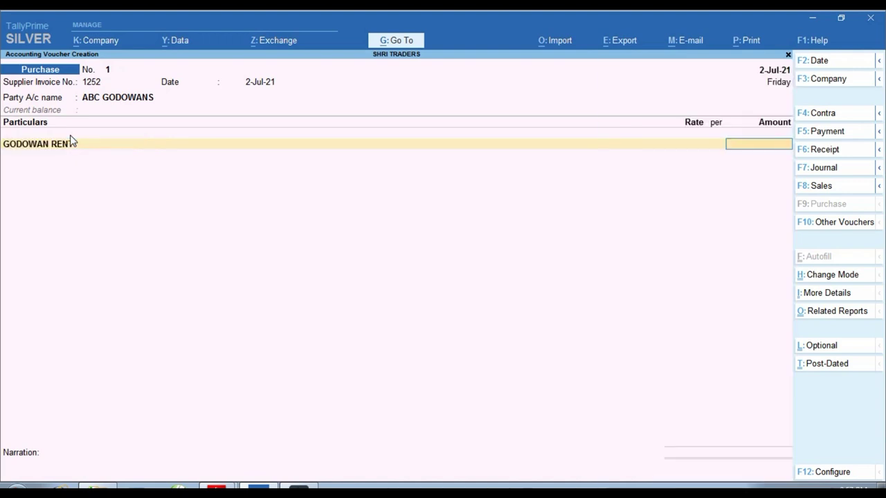
pyautogui.hotkey('alt', 'Tab')
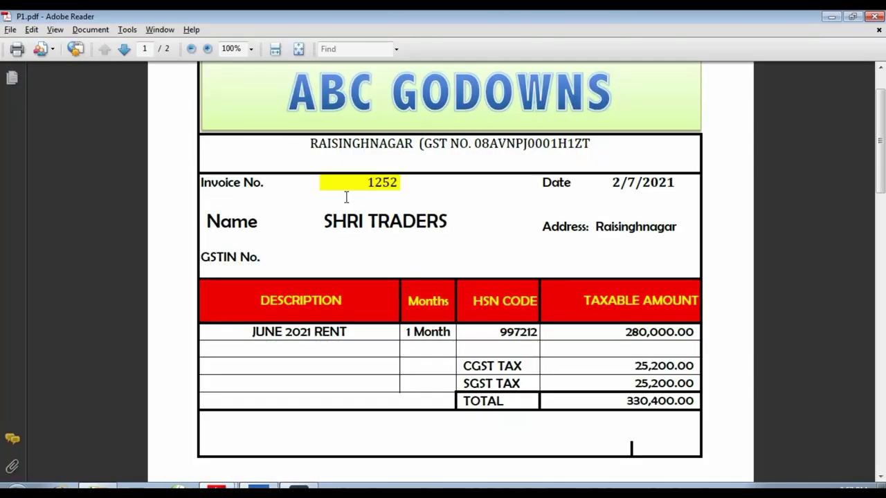
pyautogui.hotkey('alt', 'Tab')
pyautogui.write('2')
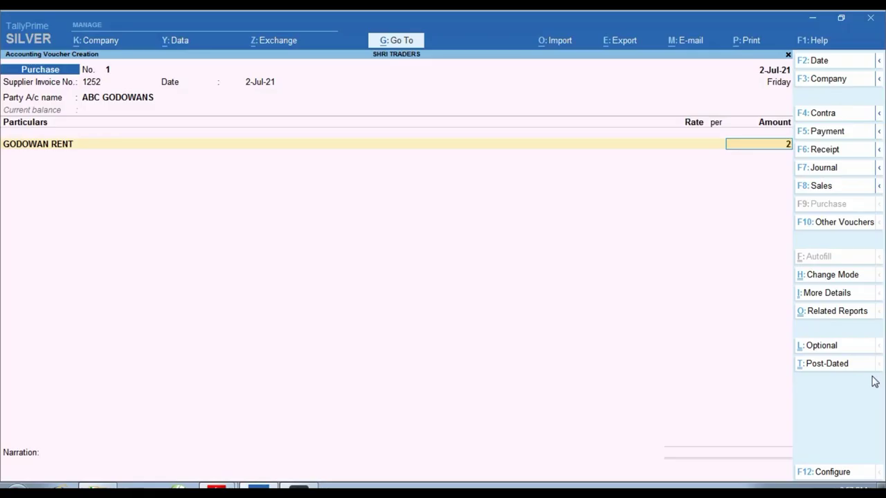
pyautogui.write(',80,000')
pyautogui.press('Return')
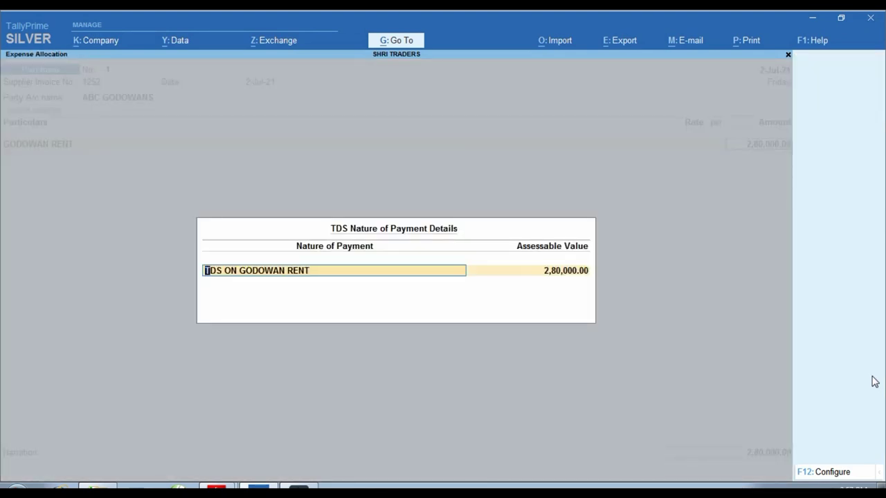
pyautogui.press('Return')
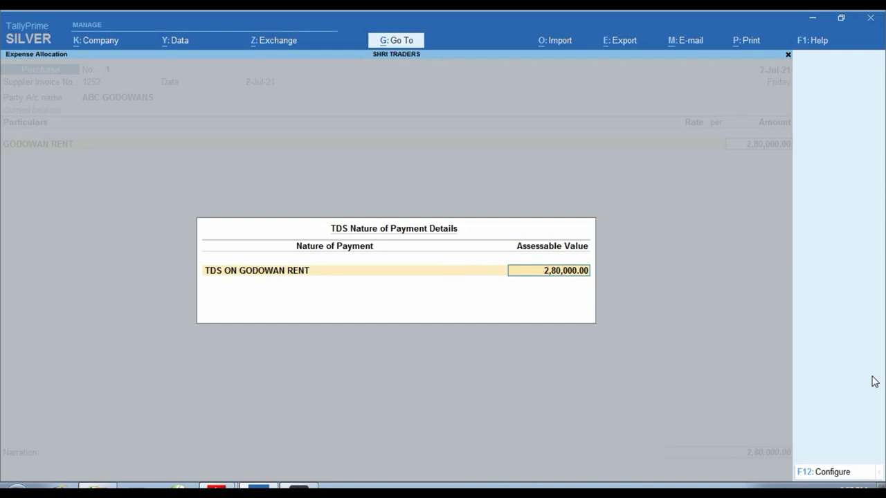
pyautogui.press('Return')
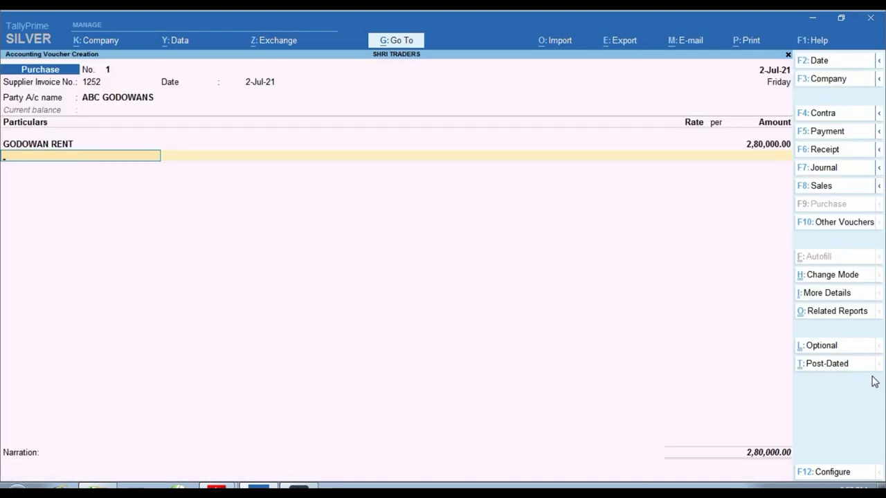
# Add the CGST TAX and SGST TAX ledgers at 25,200.00 each
pyautogui.write('CG')
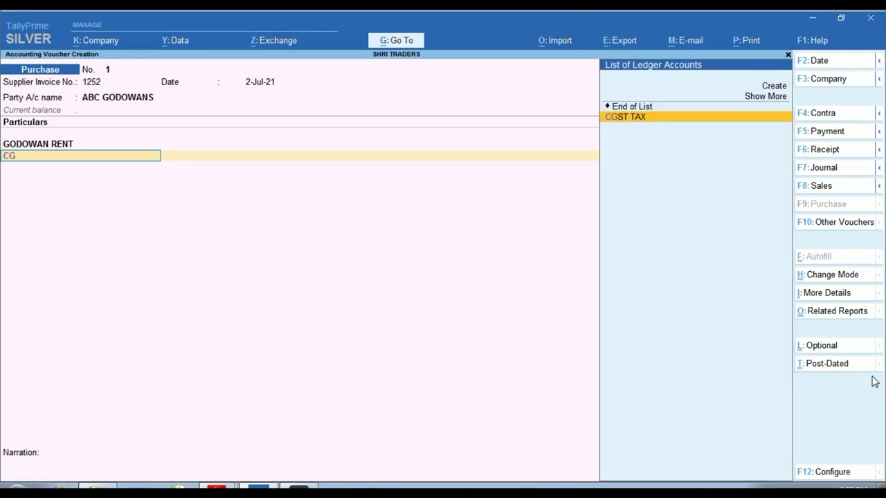
pyautogui.press('Return')
pyautogui.press('Return')
pyautogui.write('SG')
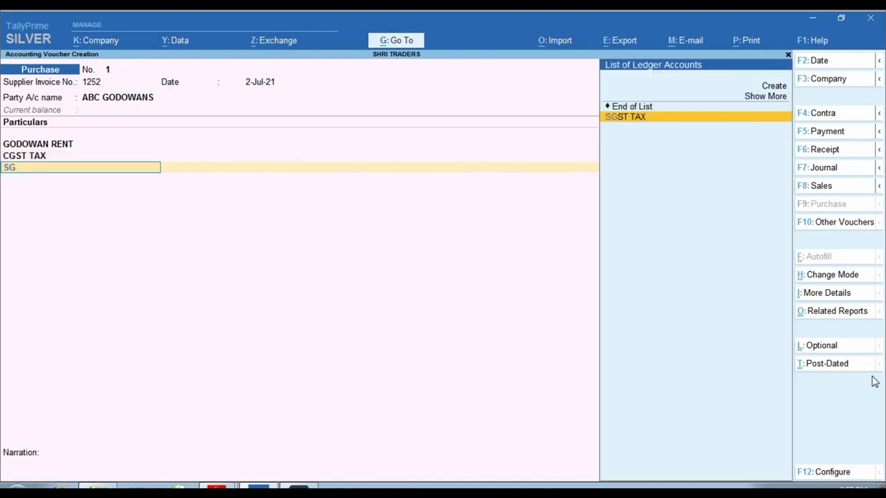
pyautogui.press('Return')
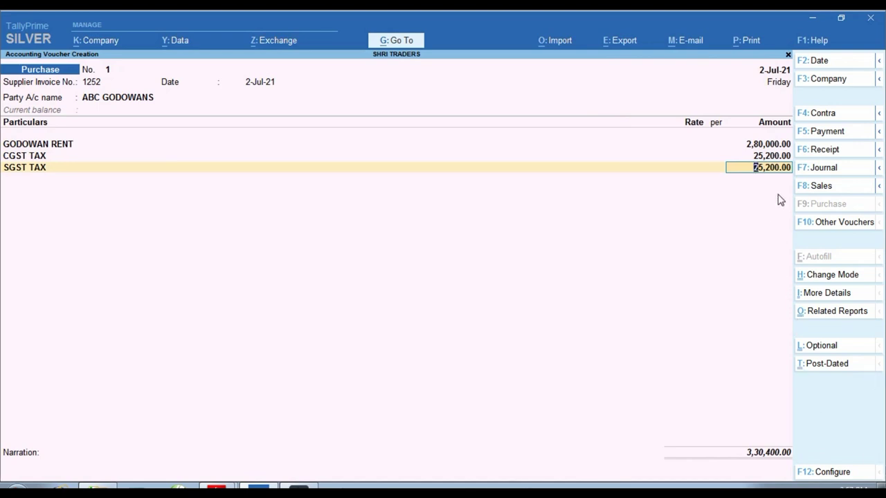
pyautogui.press('ctrl')
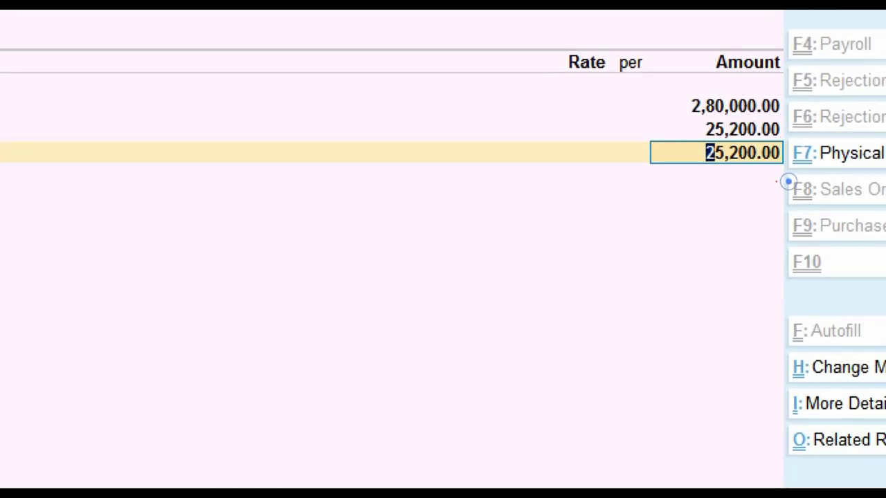
pyautogui.moveTo(217, 486)
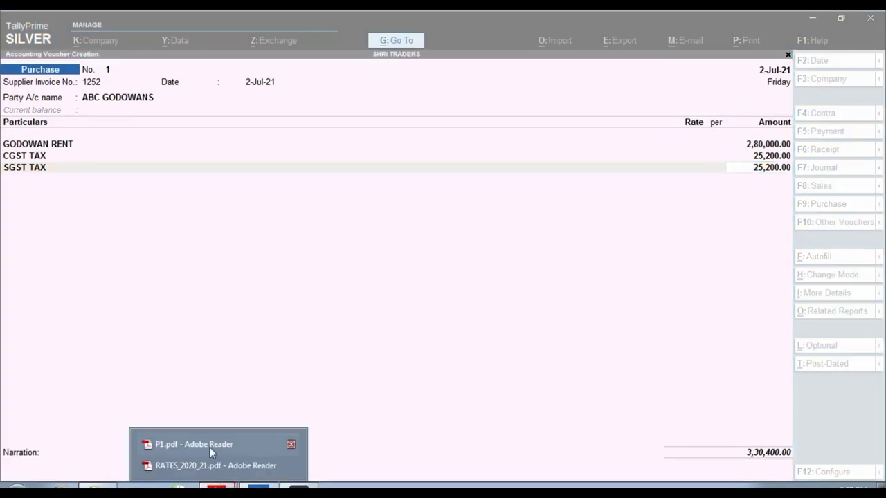
pyautogui.click(211, 446)
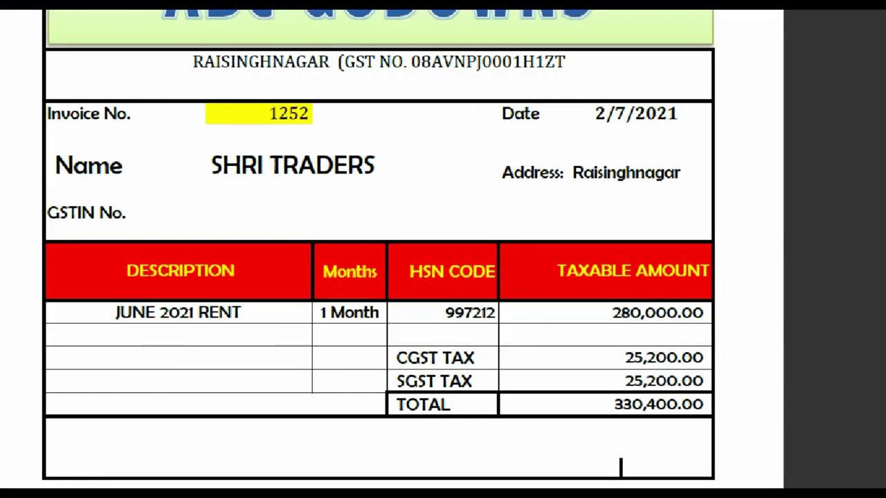
pyautogui.click(666, 390)
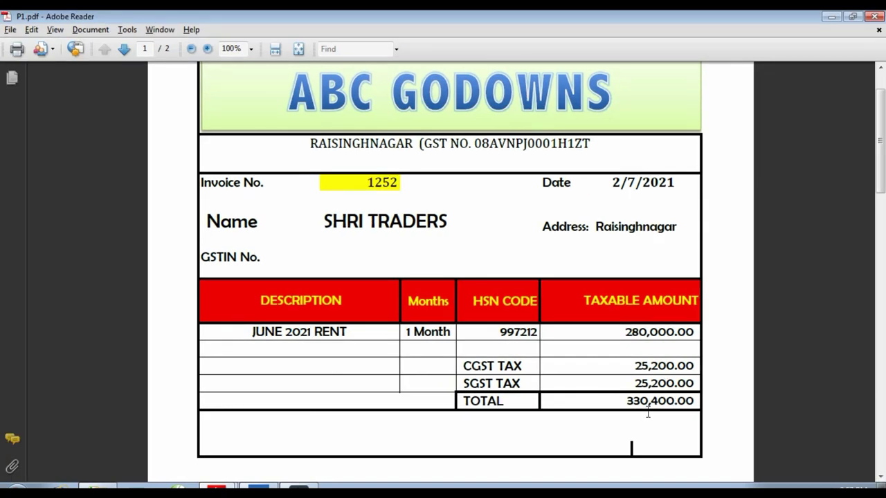
pyautogui.hotkey('alt', 'Tab')
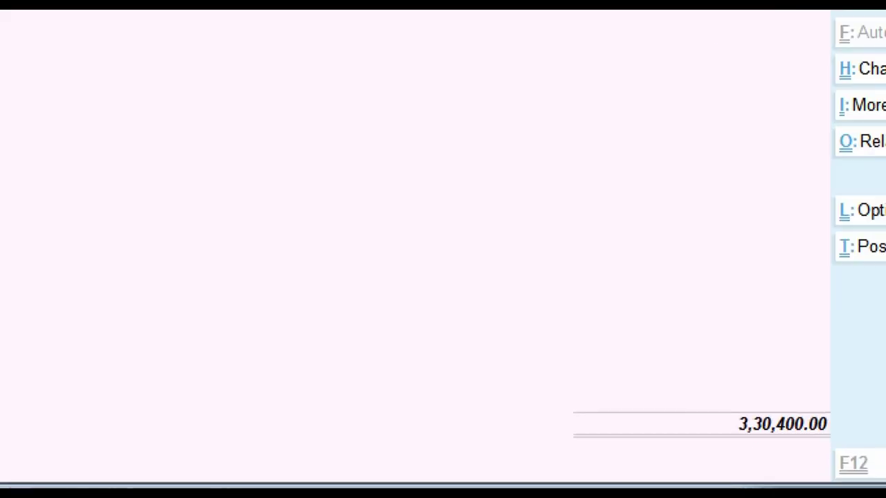
# Add TDS PAYABLE ON GODOWAN RENT with its auto-filled (-)28,000.00 deduction
pyautogui.moveTo(715, 389); pyautogui.dragTo(841, 445)
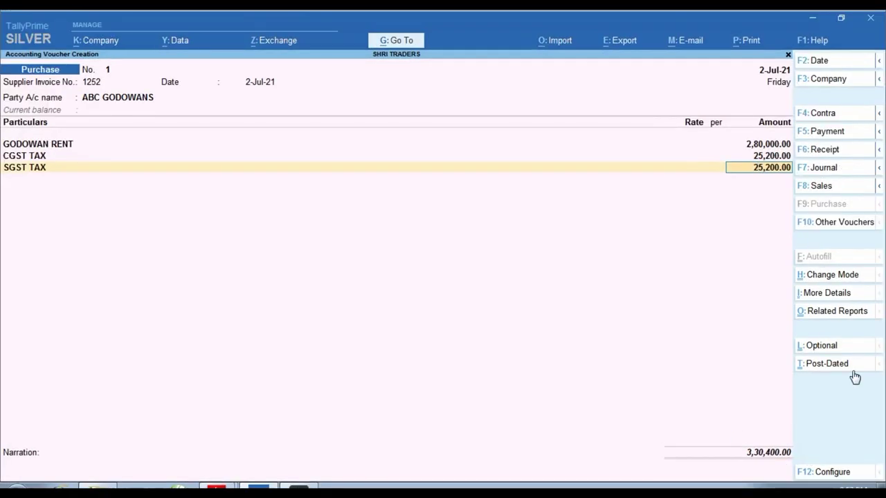
pyautogui.press('Return')
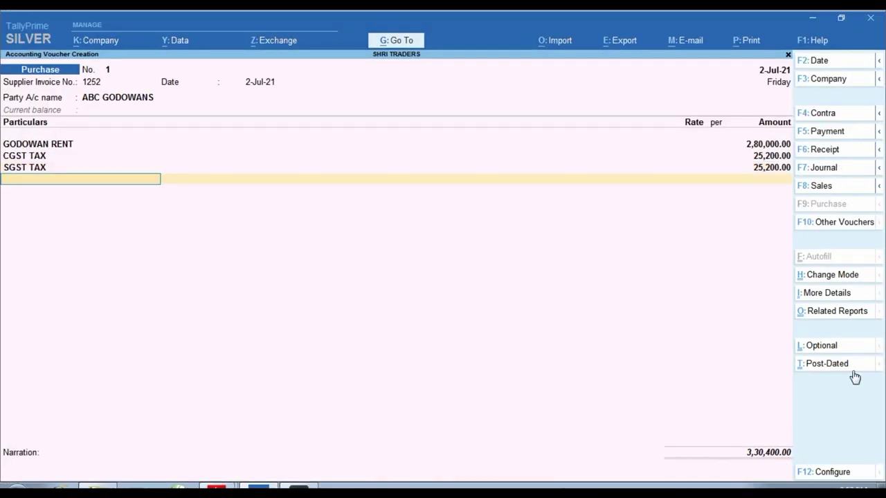
pyautogui.write('TD')
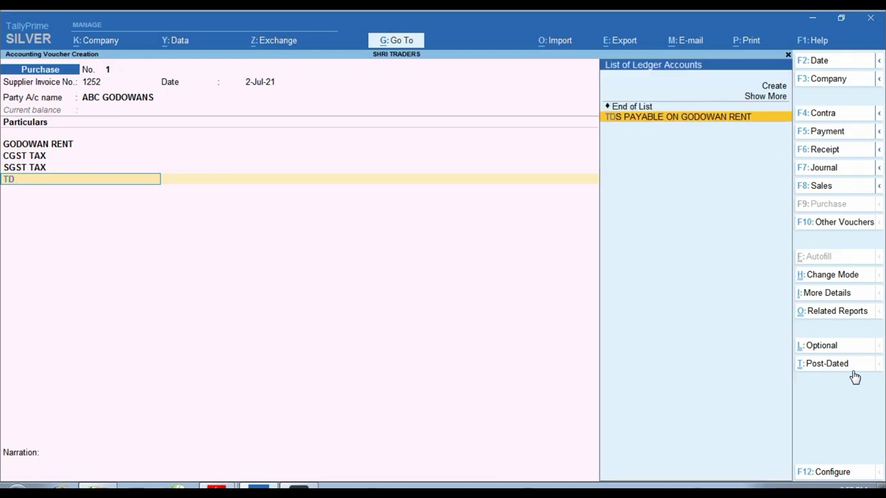
pyautogui.press('Return')
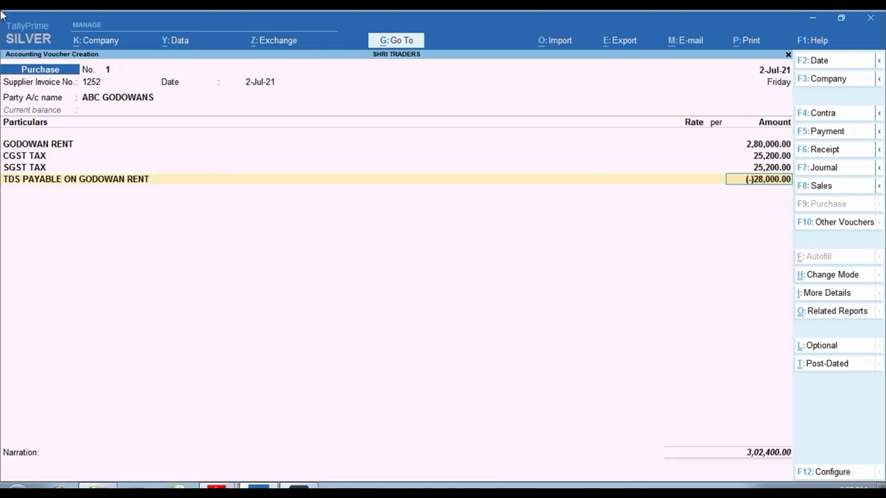
pyautogui.press('ctrl')
# Allocate bills as New Ref 1252 and New Ref TDS for 28,000 Dr, then save the voucher
pyautogui.press('Return')
pyautogui.press('Return')
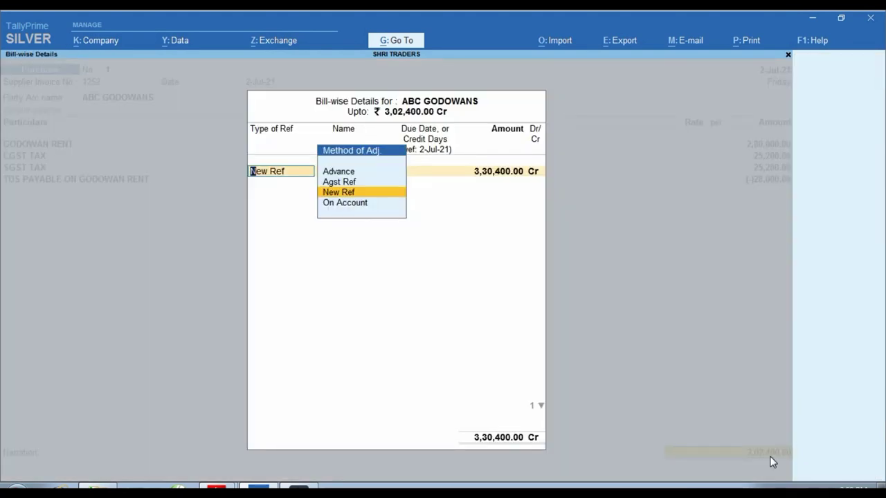
pyautogui.press('Return')
pyautogui.press('Return')
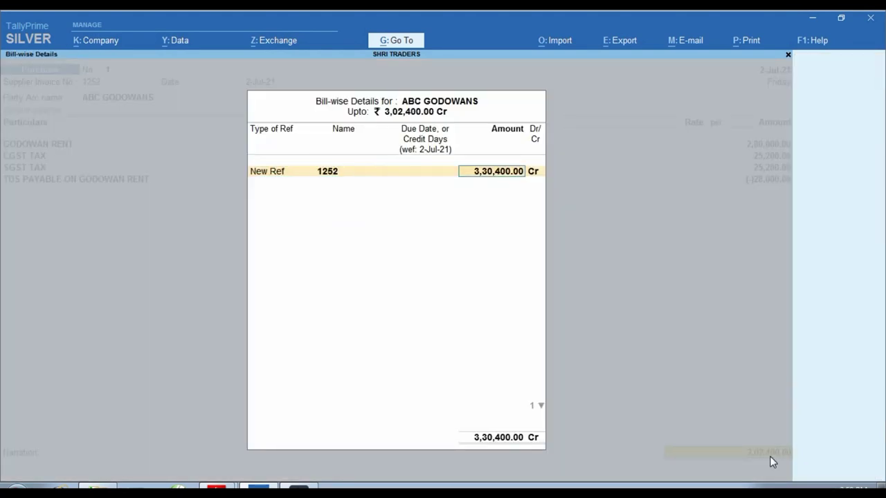
pyautogui.press('Return')
pyautogui.press('Return')
pyautogui.press('Return')
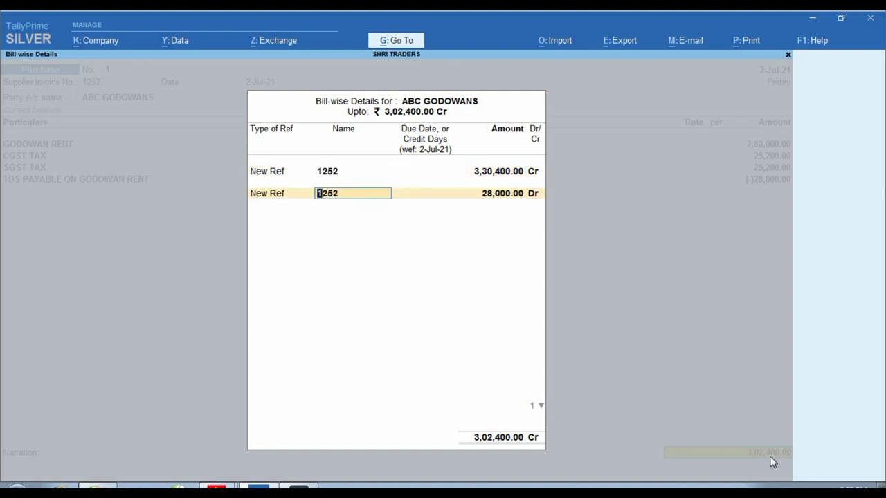
pyautogui.write('TDS')
pyautogui.press('Return')
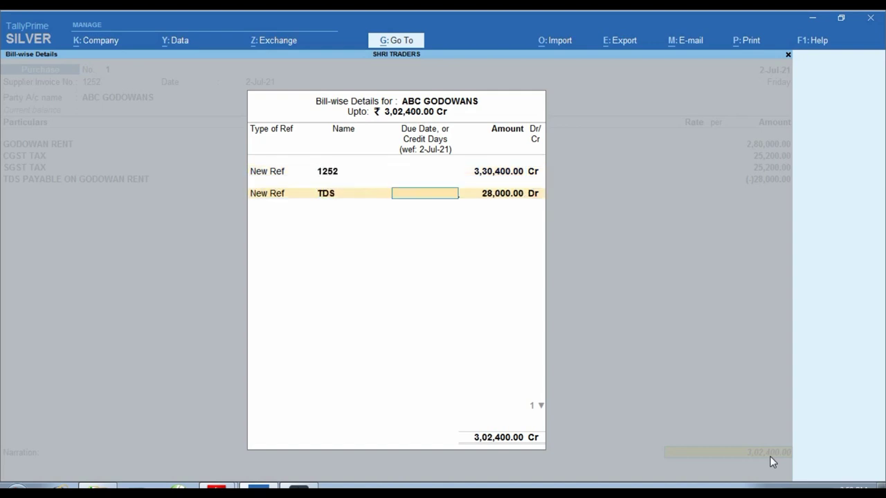
pyautogui.press('Return')
pyautogui.press('Return')
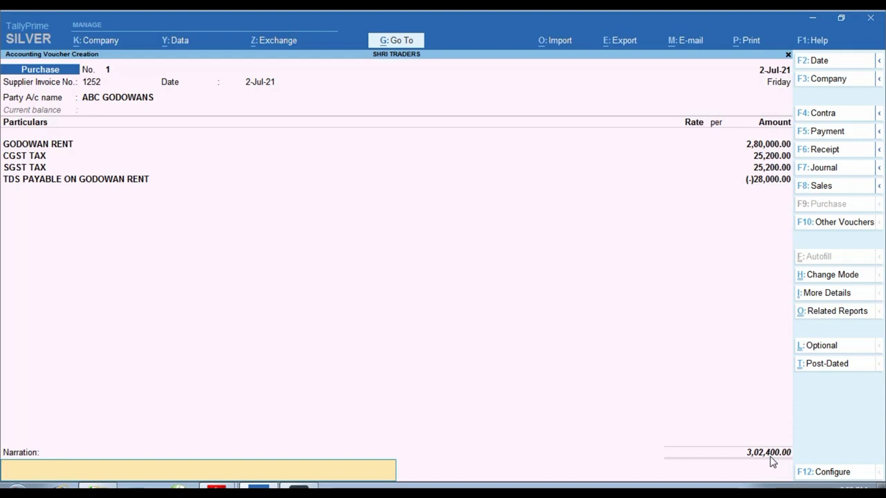
pyautogui.press('Return')
pyautogui.press('Return')
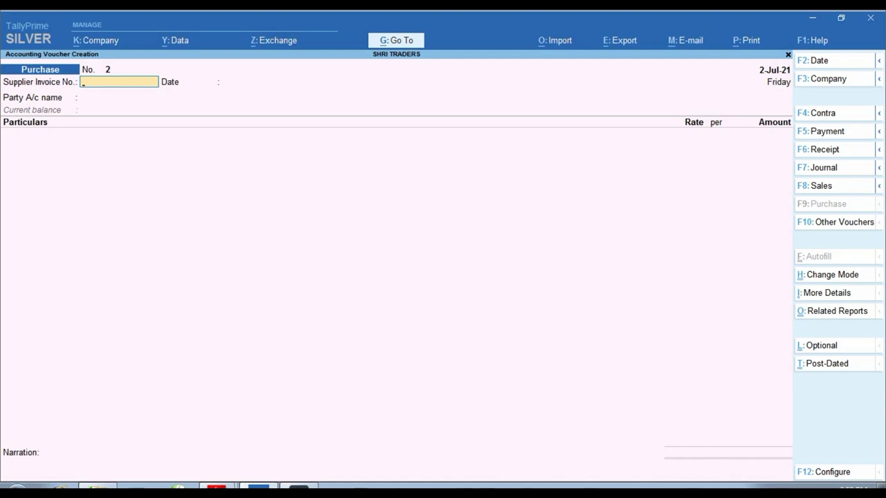
# Glance at the invoice PDF, then open the GSTR-2 report from GST Reports
pyautogui.moveTo(216, 488)
pyautogui.click(207, 446)
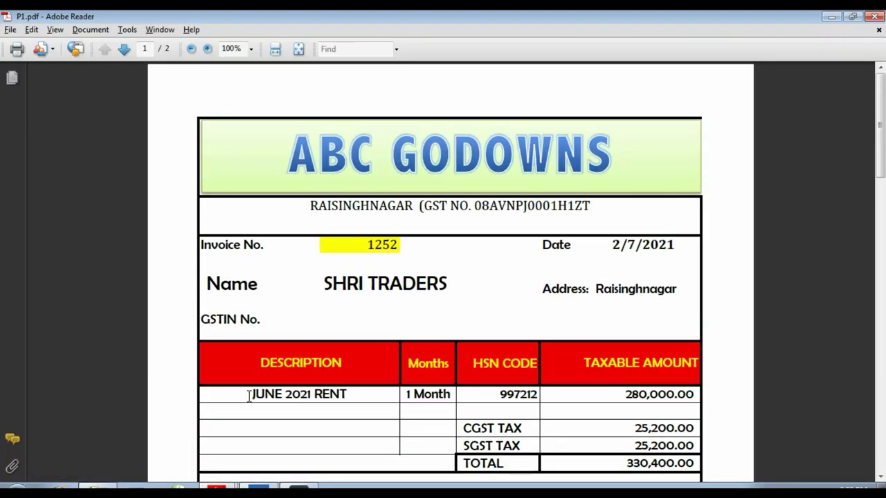
pyautogui.click(259, 488)
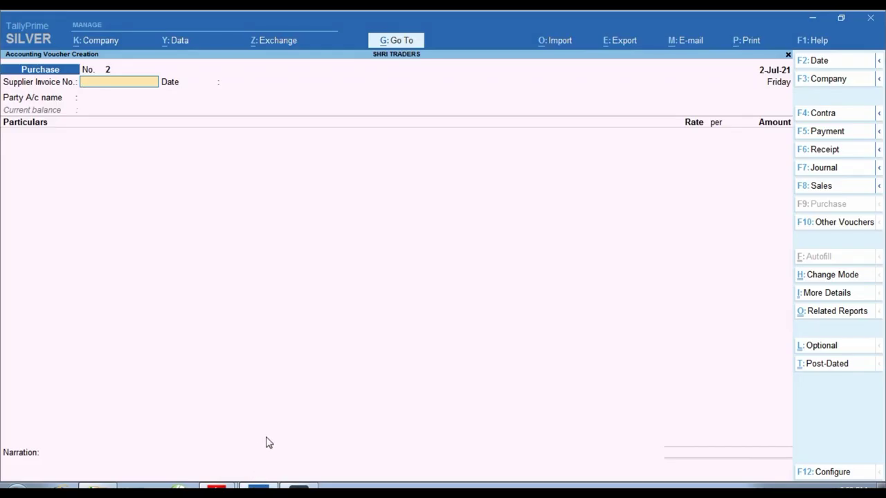
pyautogui.press('Escape')
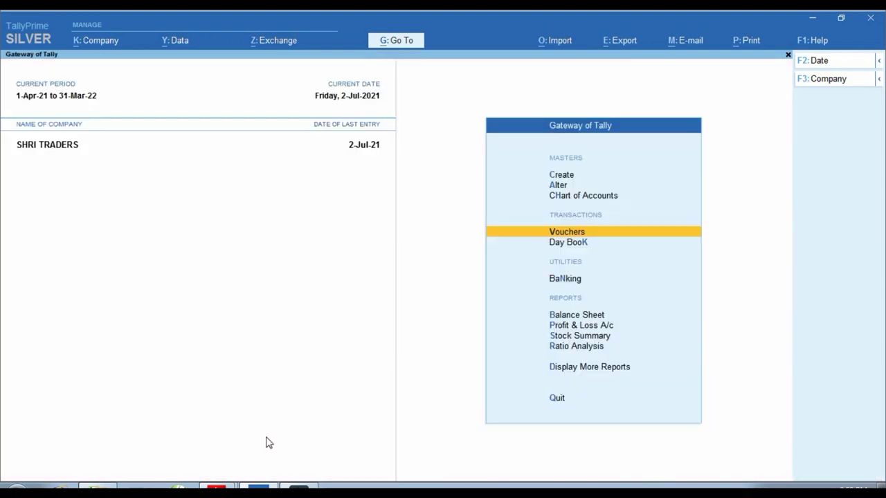
pyautogui.press('Up')
pyautogui.press('Up')
pyautogui.press('Up')
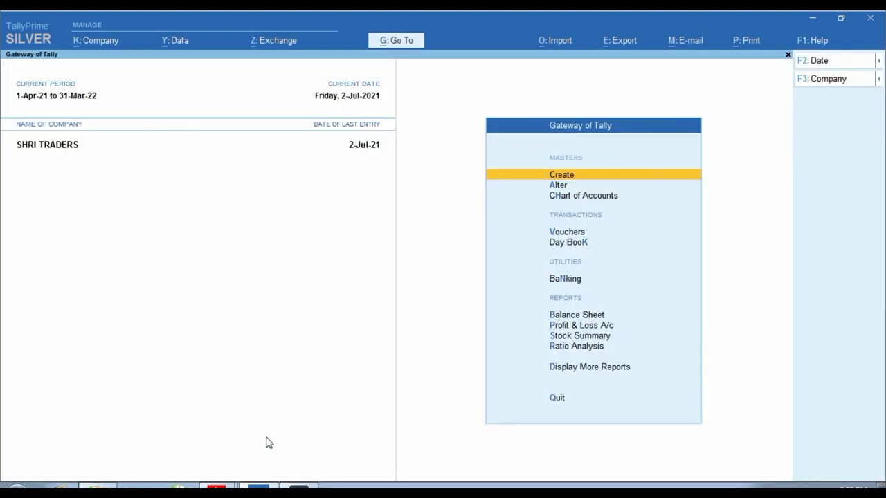
pyautogui.press('d')
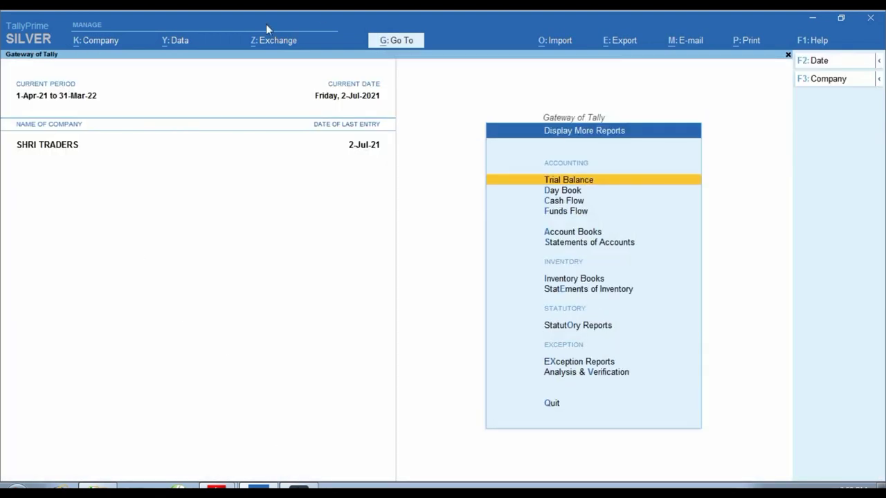
pyautogui.press('Escape')
pyautogui.click(393, 41)
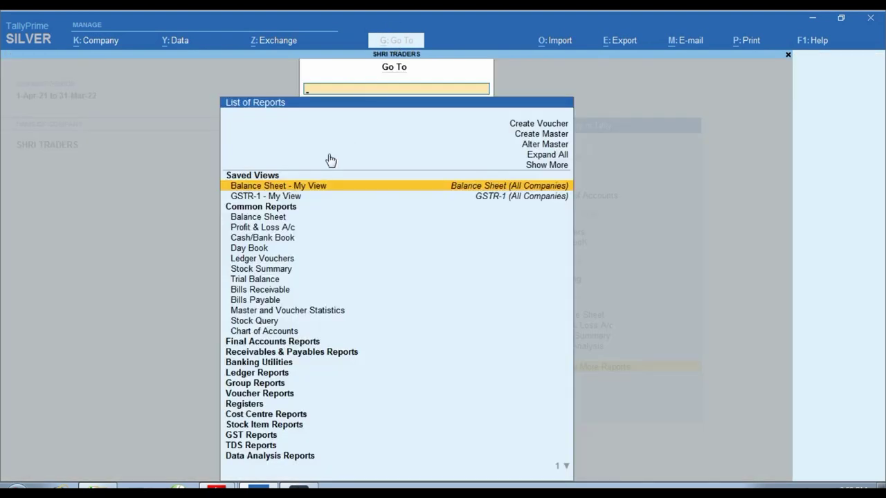
pyautogui.click(270, 438)
pyautogui.press('Down')
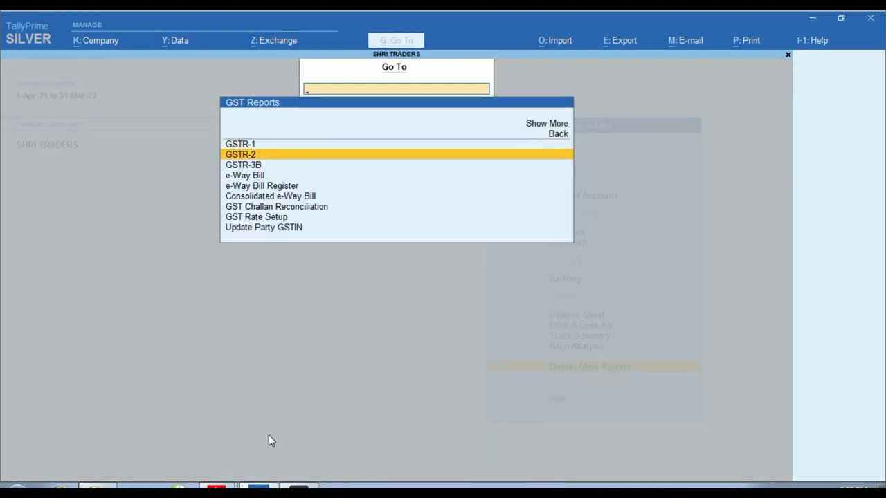
pyautogui.press('Return')
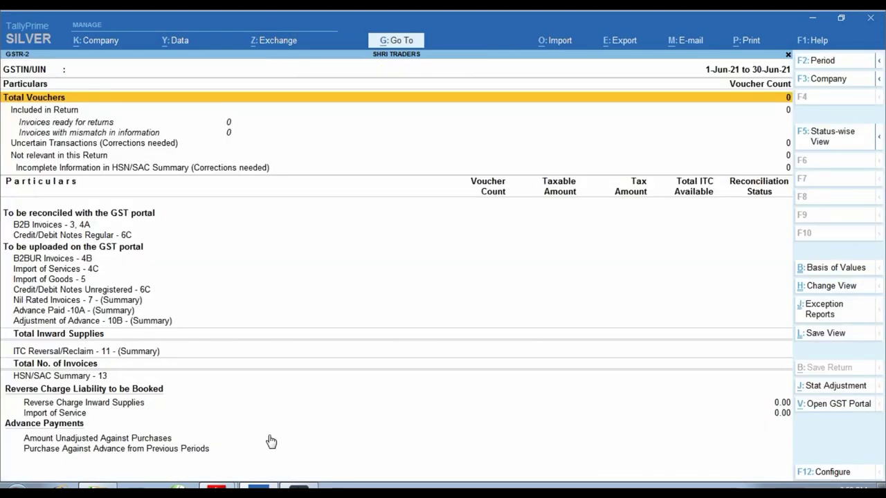
# Set the period to 1-Jul-21–31-Jul-21 and check ABC GODOWANS' B2B invoice: 2,80,000 taxable, 50,400 tax
pyautogui.press('F2')
pyautogui.write('1-7')
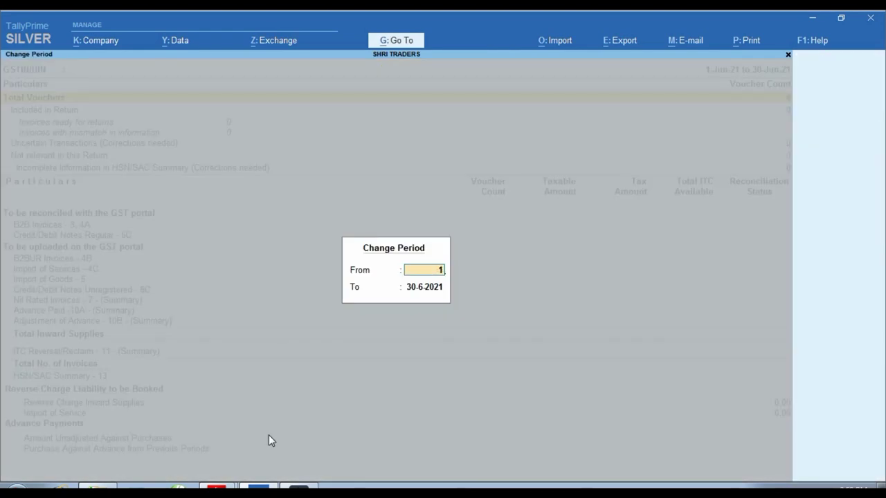
pyautogui.press('Return')
pyautogui.write('31.')
pyautogui.press('Return')
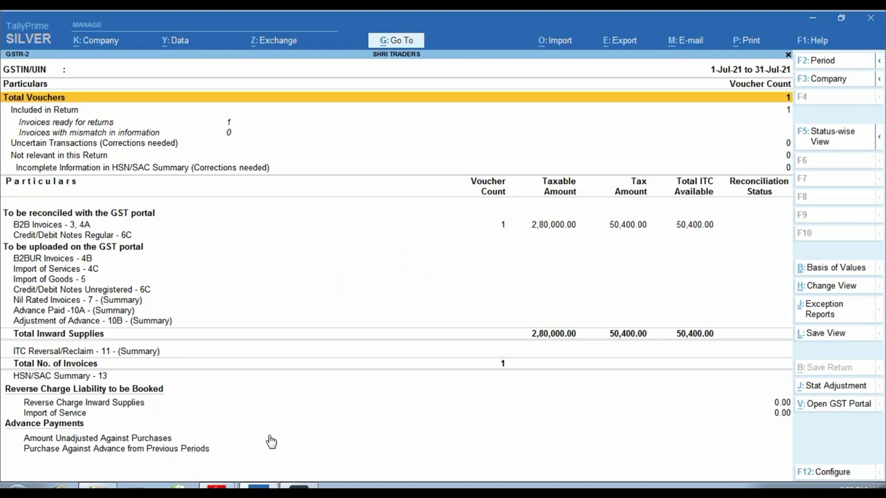
pyautogui.click(564, 225)
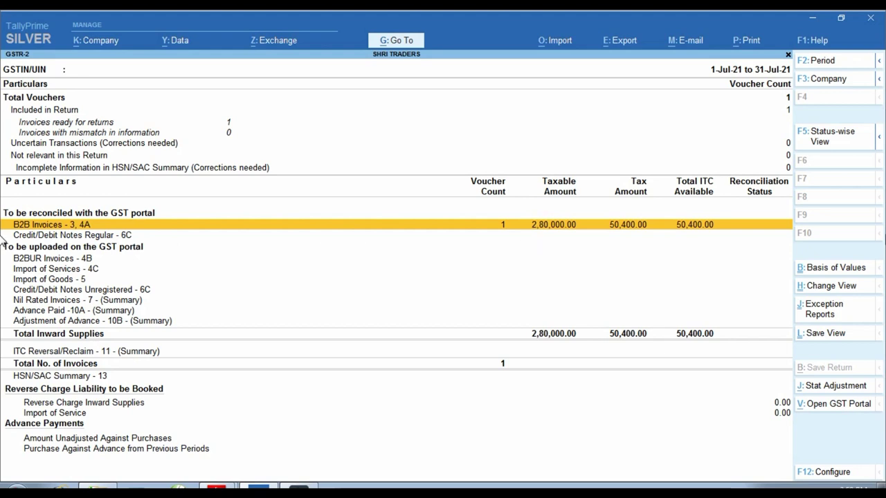
pyautogui.press('Return')
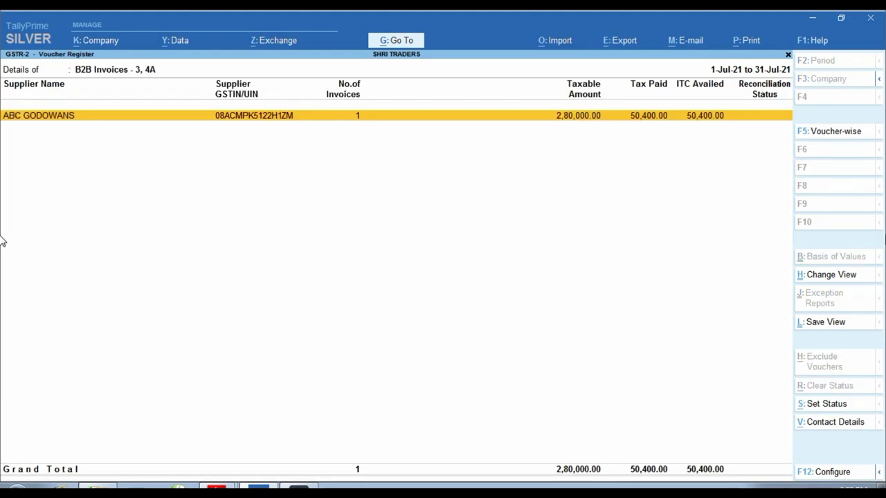
pyautogui.press('Return')
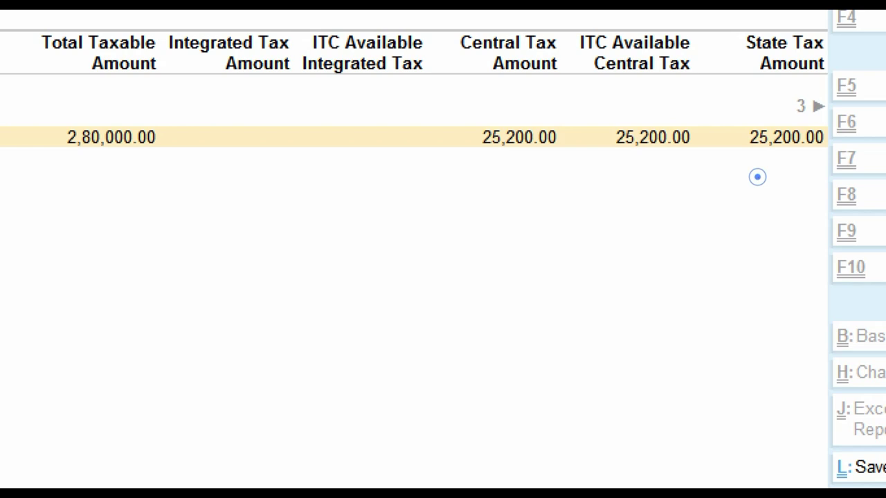
pyautogui.press('Escape')
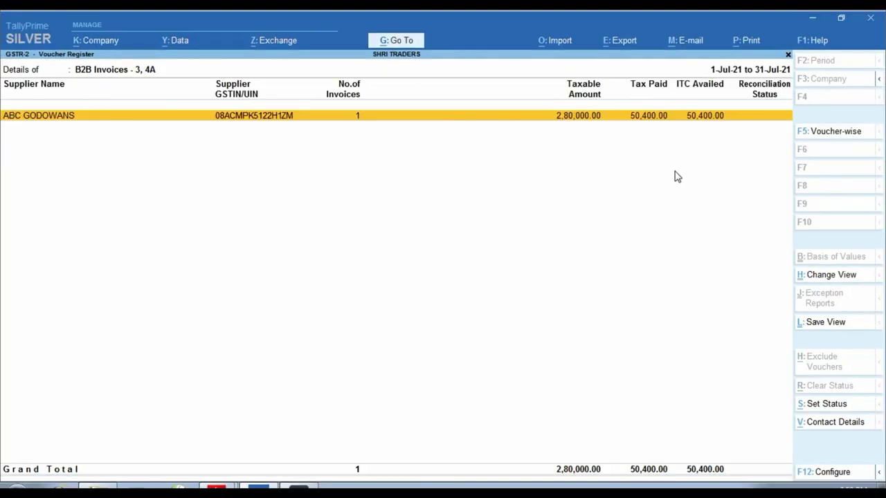
pyautogui.press('Escape')
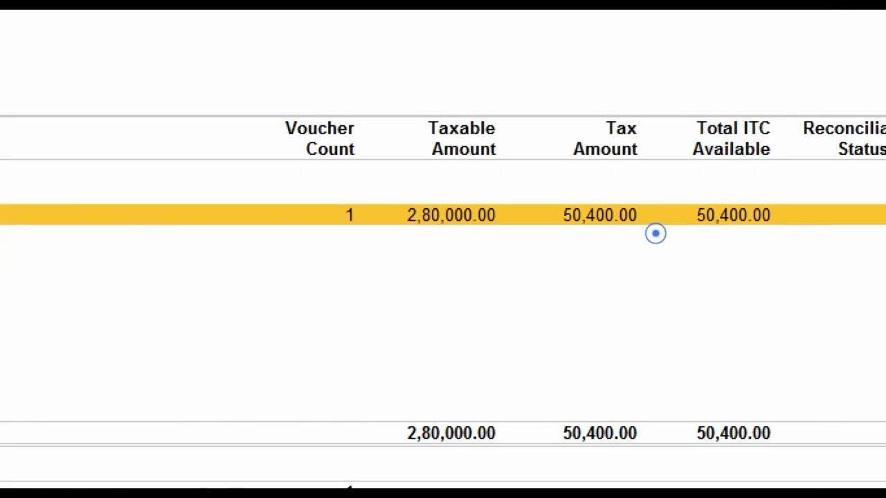
pyautogui.moveTo(596, 213); pyautogui.dragTo(668, 245)
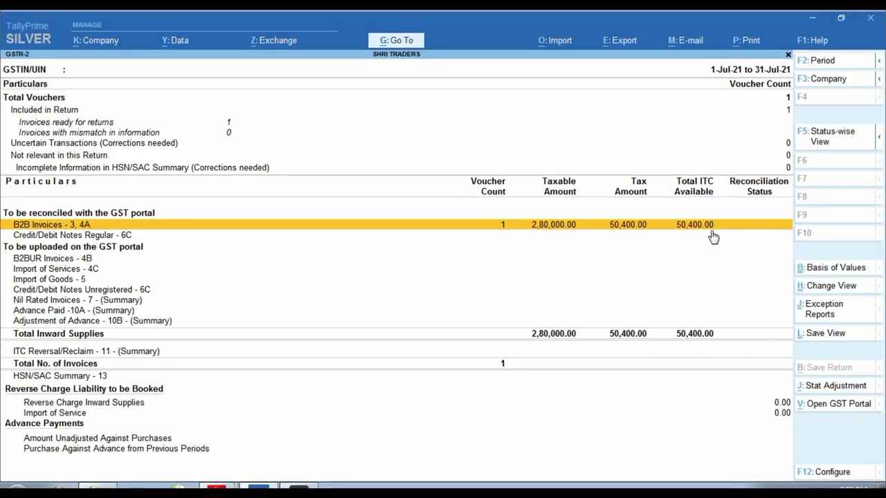
pyautogui.click(713, 237)
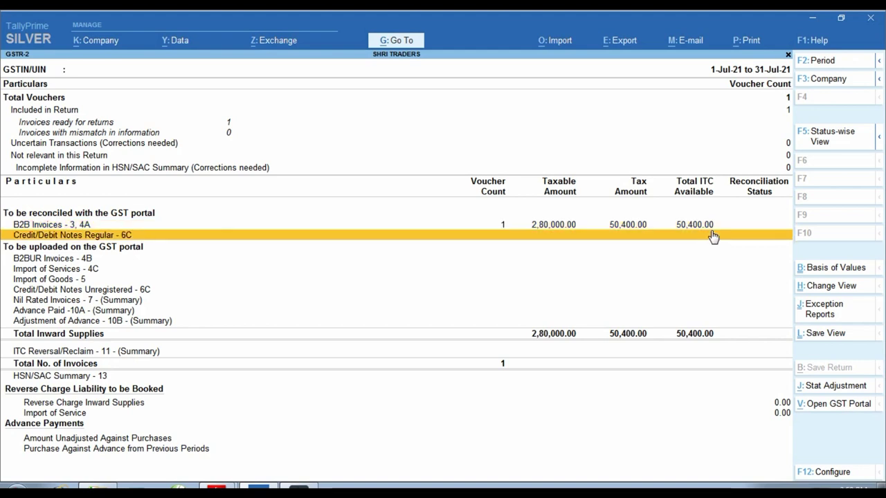
# Review the HSN/SAC Summary's 997212 GODAWAN RENT row
pyautogui.press('Down')
pyautogui.press('Down')
pyautogui.press('Down')
pyautogui.press('Down')
pyautogui.press('Down')
pyautogui.press('Down')
pyautogui.press('Down')
pyautogui.press('Down')
pyautogui.press('Down')
pyautogui.press('Down')
pyautogui.press('Up')
pyautogui.press('Return')
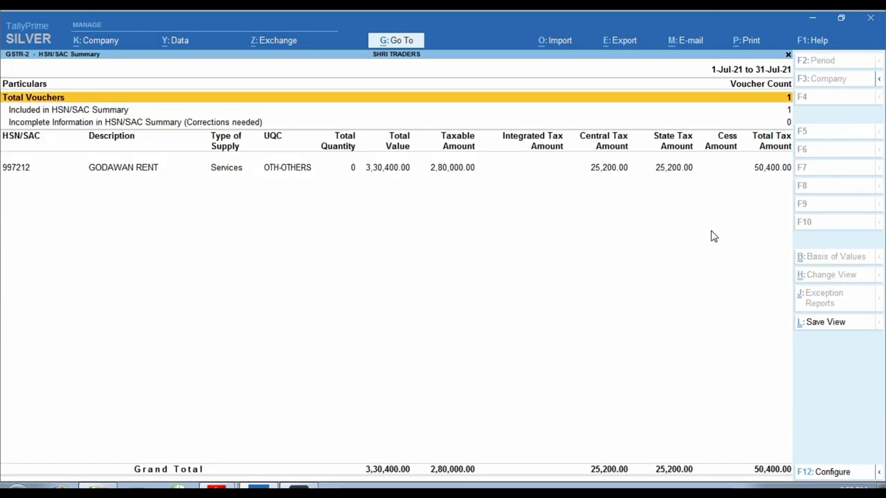
pyautogui.press('Down')
pyautogui.press('Down')
pyautogui.press('Down')
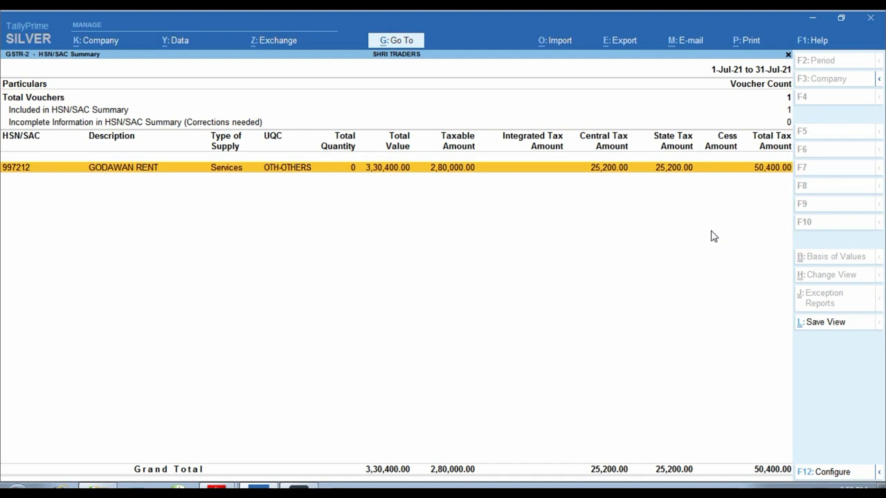
pyautogui.press('ctrl')
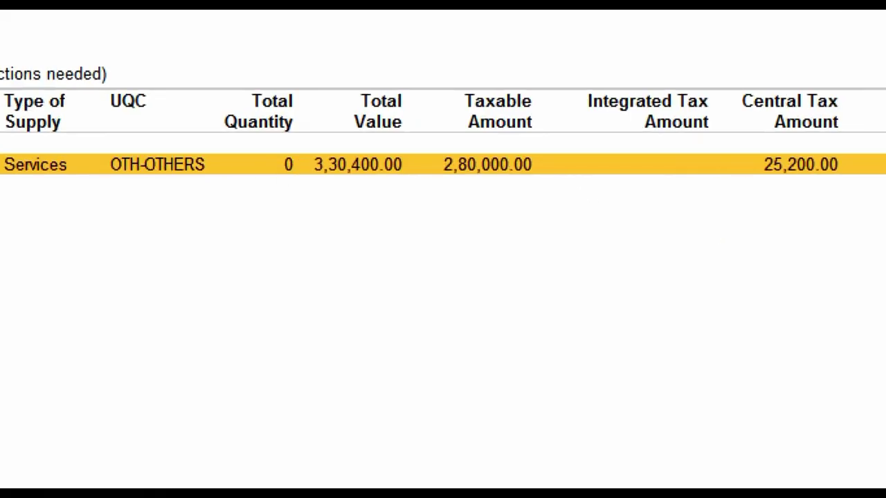
pyautogui.moveTo(292, 142); pyautogui.dragTo(320, 158)
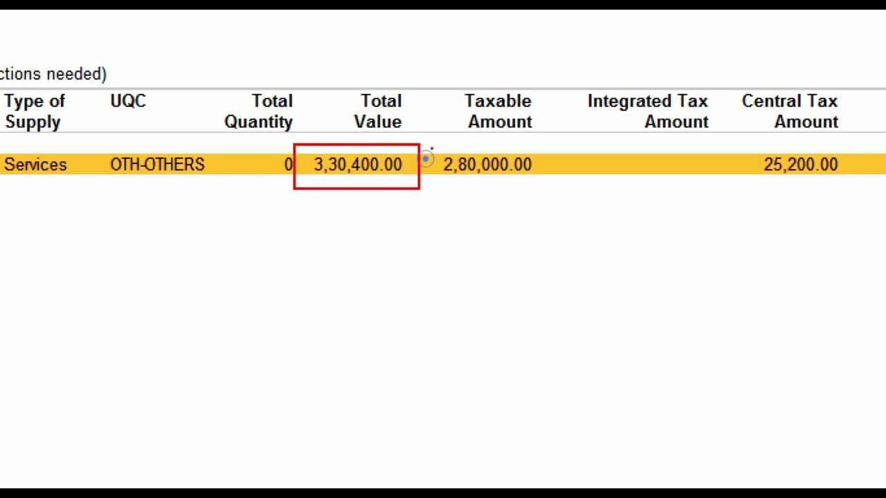
pyautogui.moveTo(432, 146)
pyautogui.mouseDown()
pyautogui.moveTo(510, 189)
pyautogui.moveTo(548, 194)
pyautogui.mouseUp()
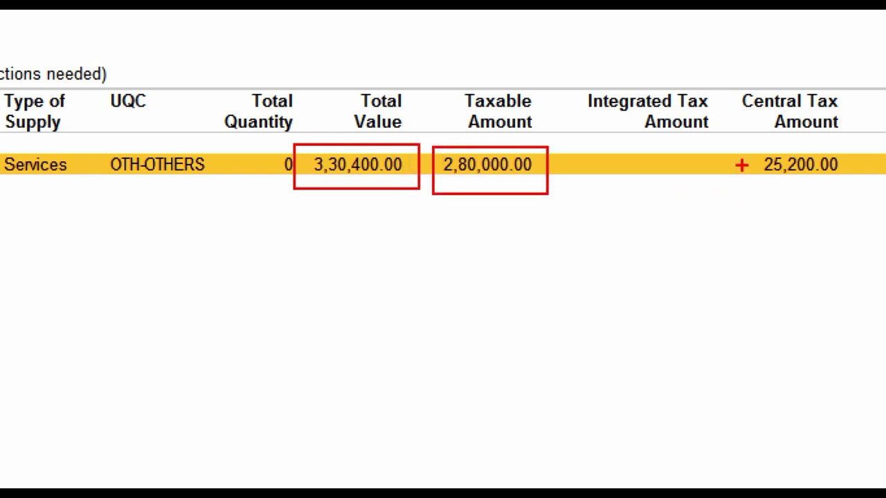
pyautogui.moveTo(750, 140); pyautogui.dragTo(854, 186)
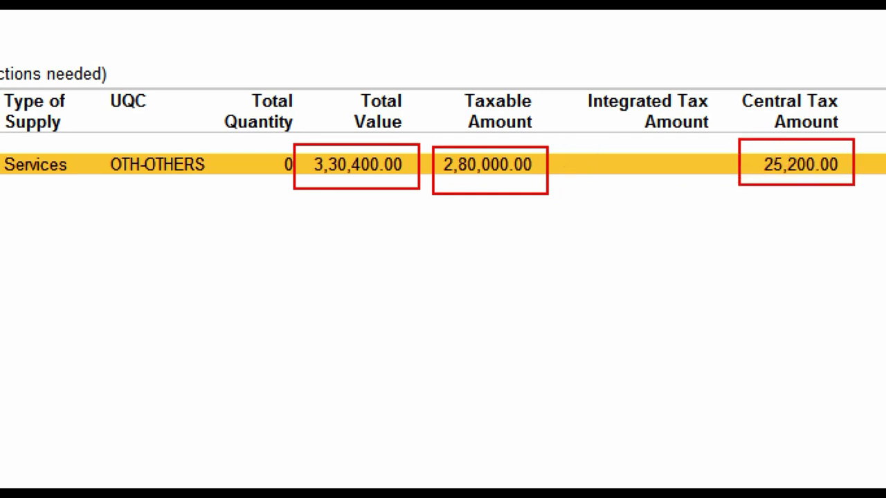
pyautogui.hotkey('ctrl', '1')
pyautogui.hotkey('ctrl', '1')
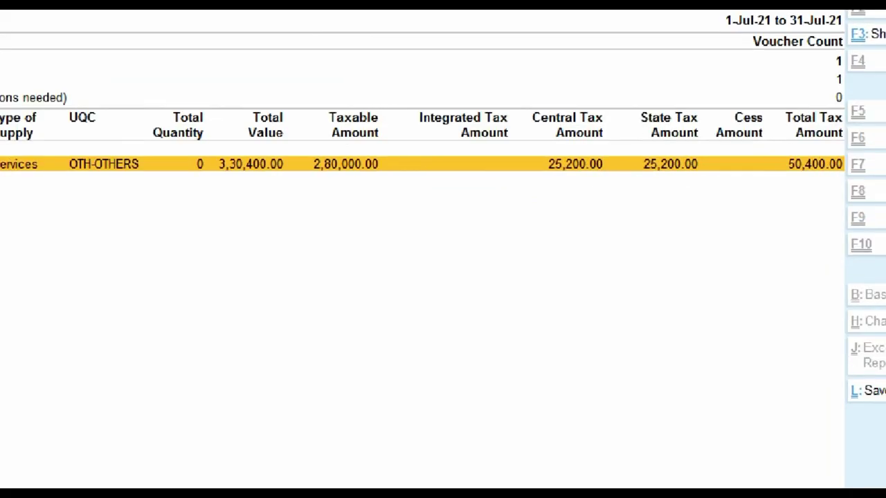
pyautogui.click(682, 172)
pyautogui.hotkey('ctrl', '1')
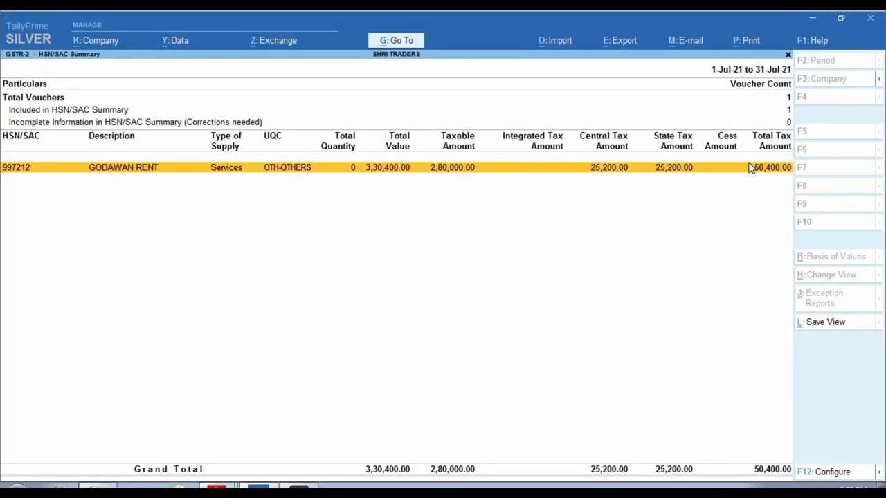
# Close the HSN/SAC Summary and GSTR-2 to return to the Gateway of Tally
pyautogui.press('Escape')
pyautogui.press('Up')
pyautogui.press('Up')
pyautogui.press('Up')
pyautogui.press('Up')
pyautogui.press('Up')
pyautogui.press('Up')
pyautogui.press('Up')
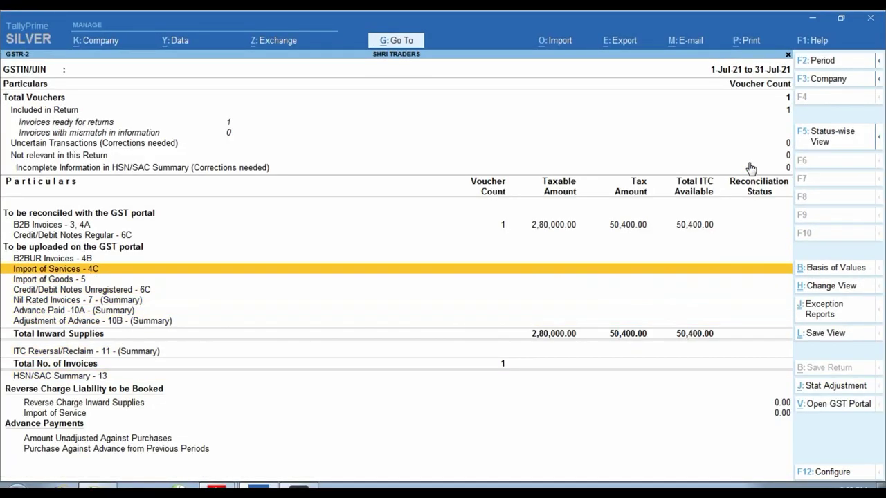
pyautogui.press('Up')
pyautogui.press('Up')
pyautogui.press('Up')
pyautogui.press('Up')
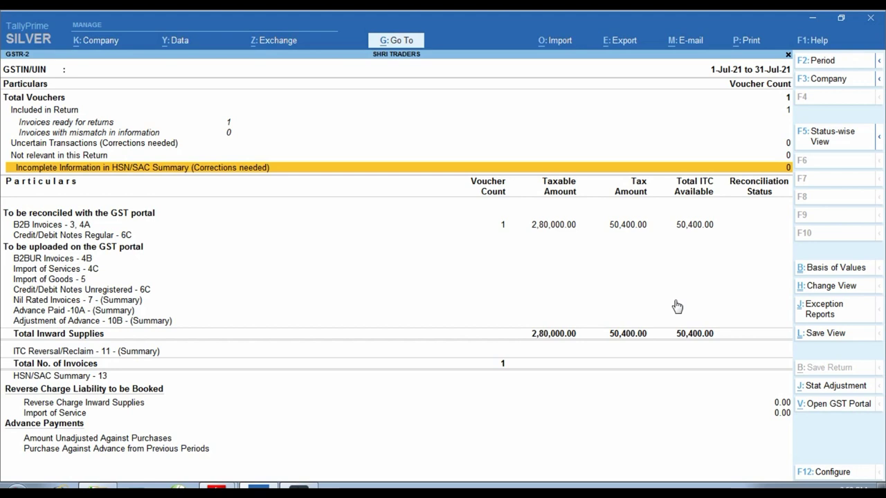
pyautogui.press('Escape')
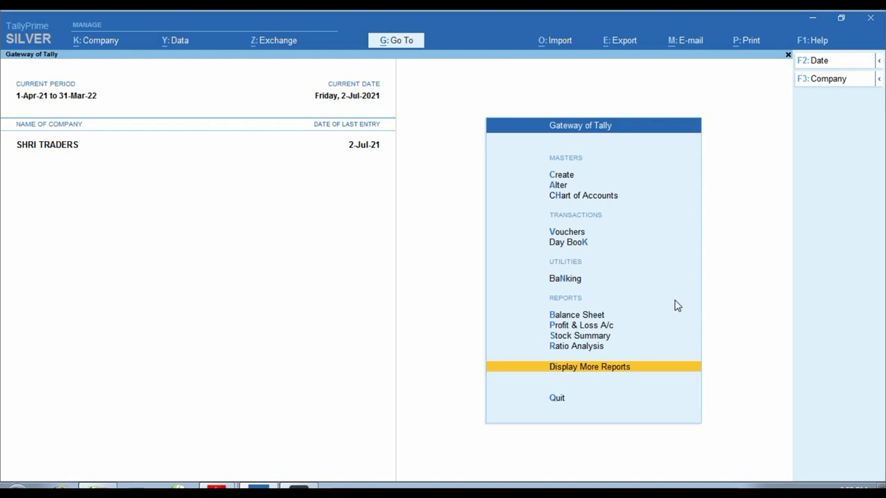
# Review Form 26Q's 28,000.00 TDS on 2,80,000.00, then open the Balance Sheet
pyautogui.click(418, 43)
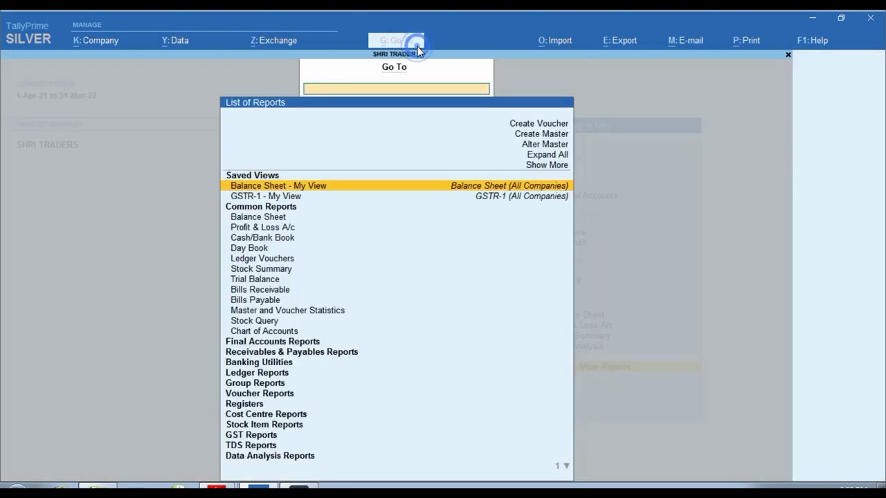
pyautogui.click(252, 447)
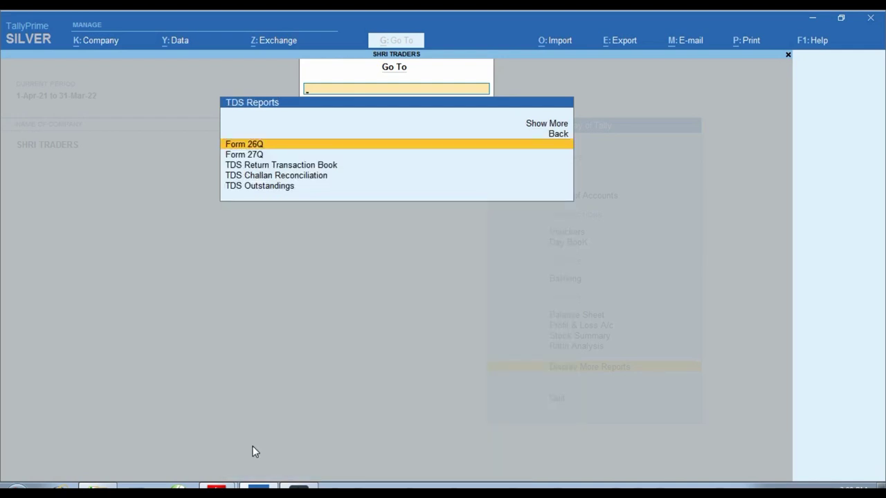
pyautogui.press('Return')
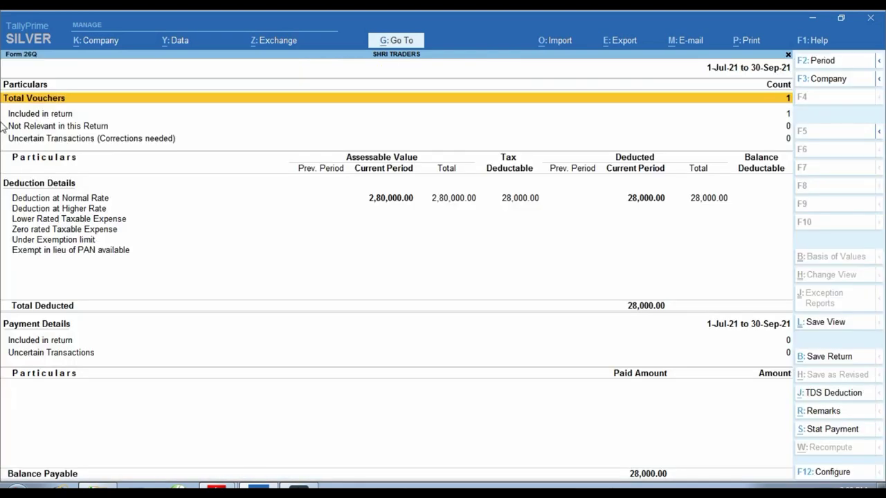
pyautogui.press('ctrl')
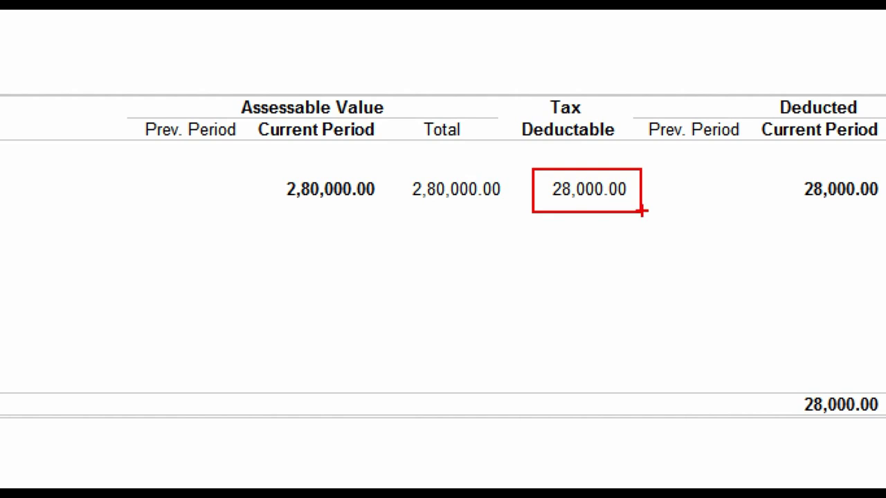
pyautogui.press('ctrl')
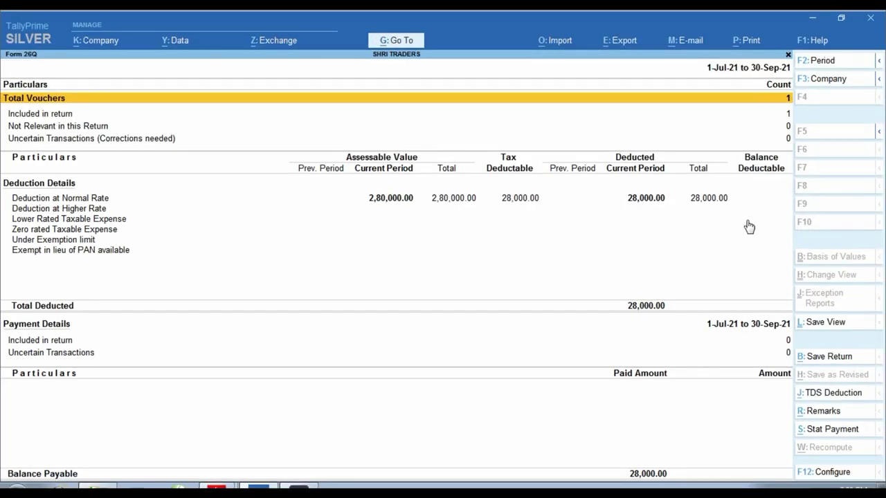
pyautogui.press('Down')
pyautogui.press('Down')
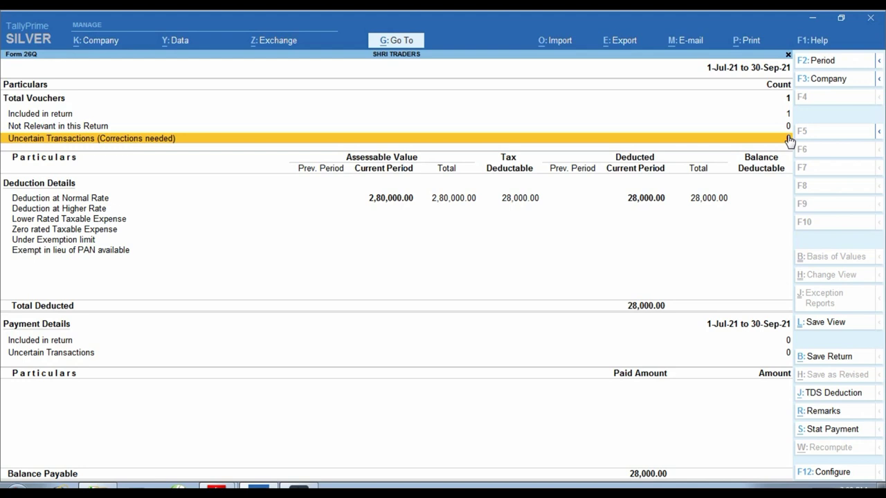
pyautogui.press('Escape')
pyautogui.press('b')
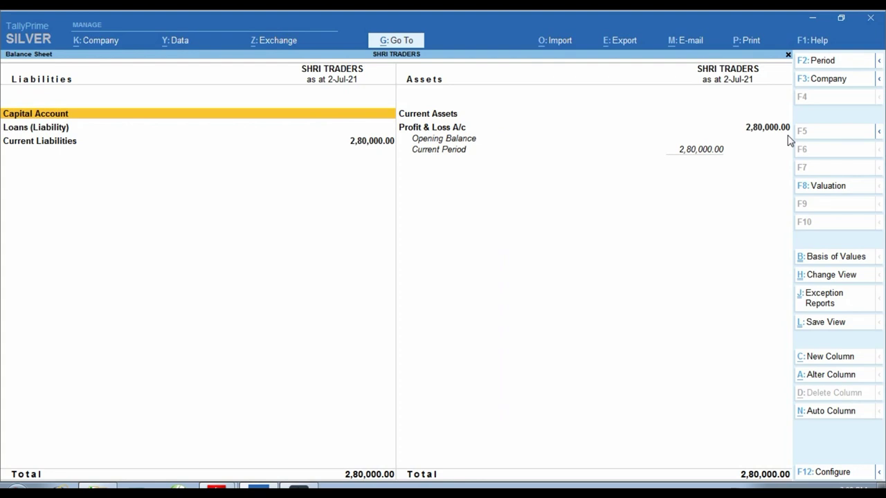
# Check Duties & Taxes shows CGST and SGST 25,200.00 each and TDS payable 28,000.00
pyautogui.hotkey('alt', 'F5')
pyautogui.press('Down')
pyautogui.press('Down')
pyautogui.press('Down')
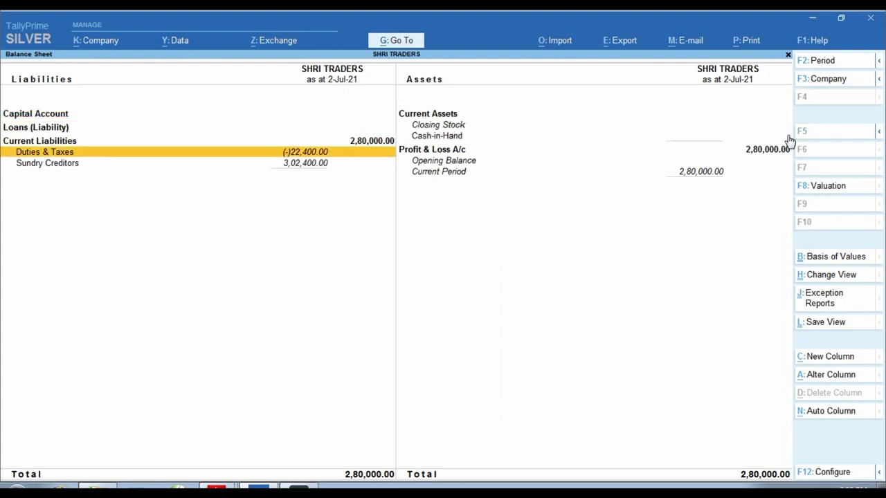
pyautogui.press('Return')
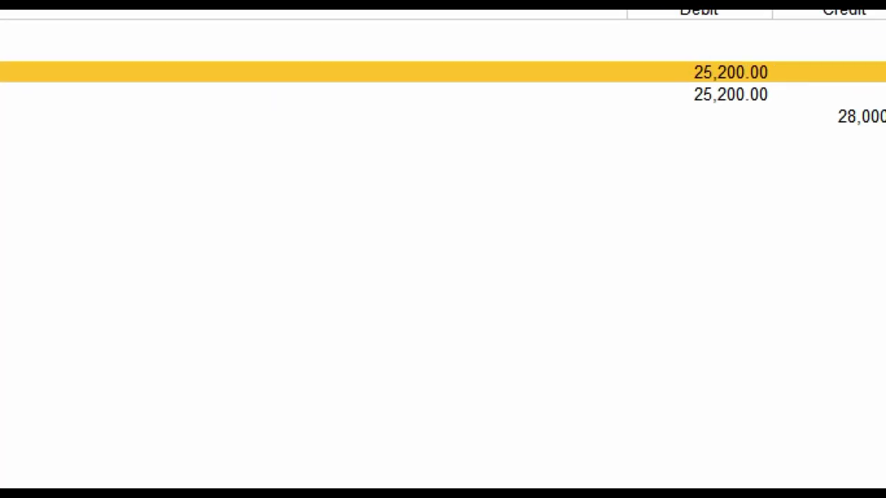
pyautogui.moveTo(673, 114)
pyautogui.mouseDown()
pyautogui.moveTo(727, 150)
pyautogui.moveTo(772, 161)
pyautogui.mouseUp()
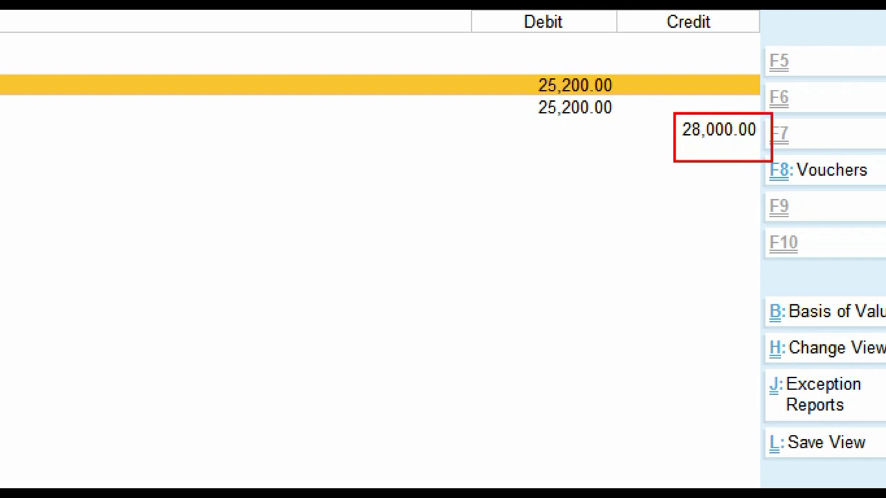
pyautogui.press('Escape')
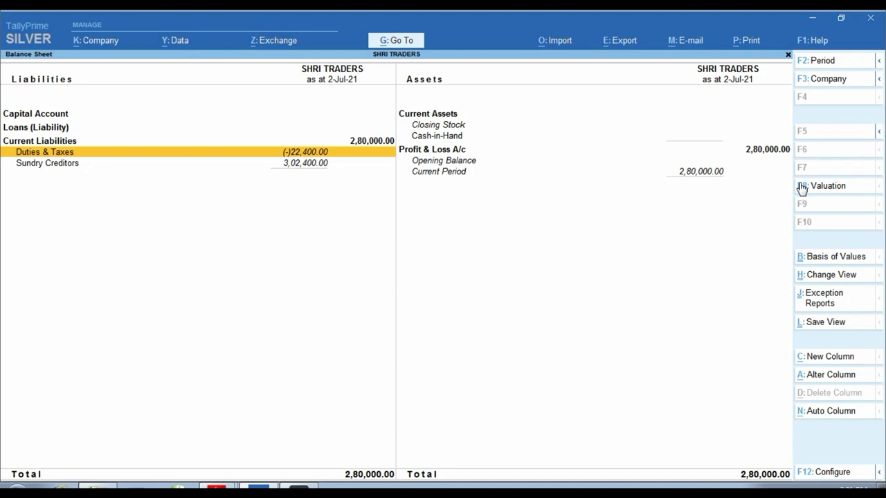
pyautogui.press('Escape')
pyautogui.press('Down')
pyautogui.press('Down')
pyautogui.press('Down')
pyautogui.press('Down')
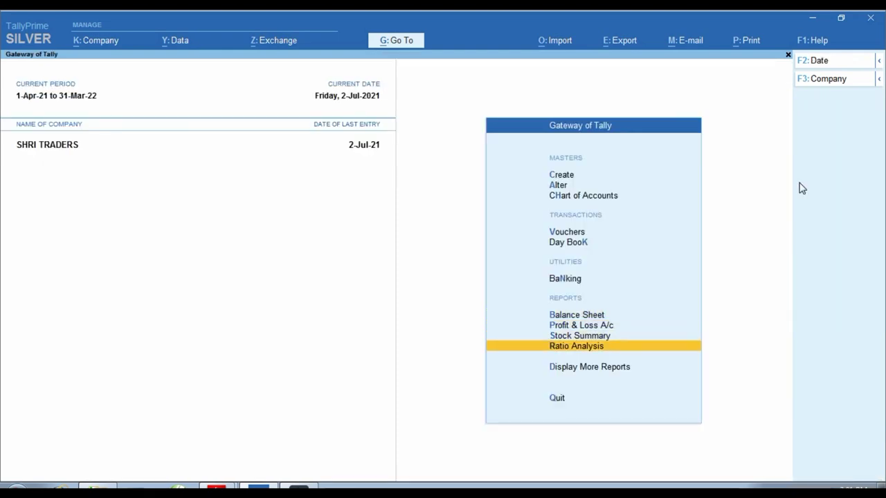
# Open the ABC GODOWANS ledger from Account Books
pyautogui.press('Return')
pyautogui.press('Down')
pyautogui.press('Down')
pyautogui.press('Down')
pyautogui.press('Down')
pyautogui.press('Return')
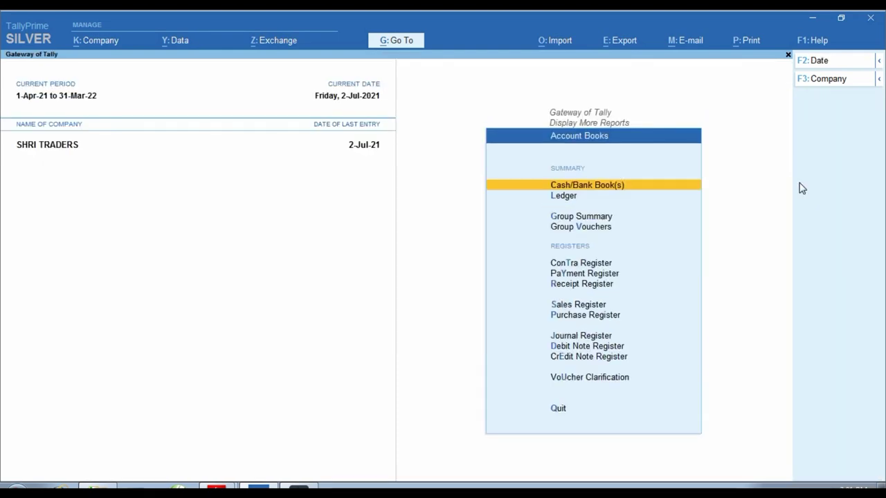
pyautogui.press('Down')
pyautogui.press('Return')
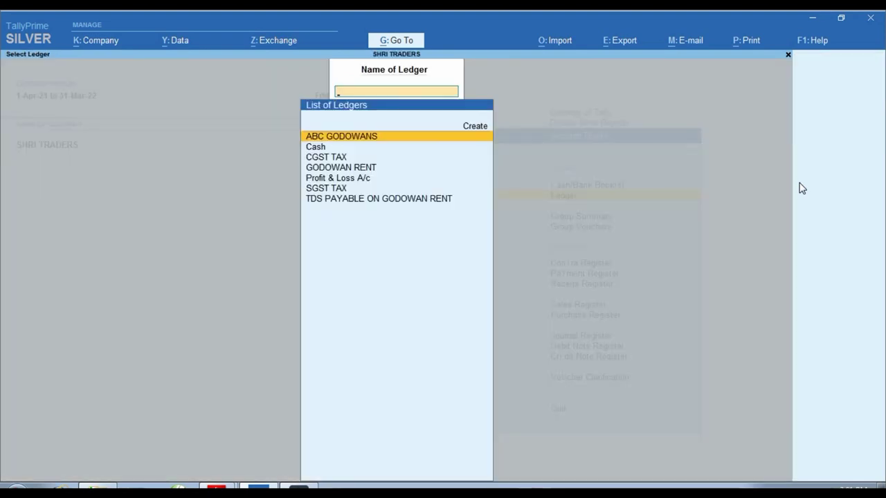
pyautogui.press('Return')
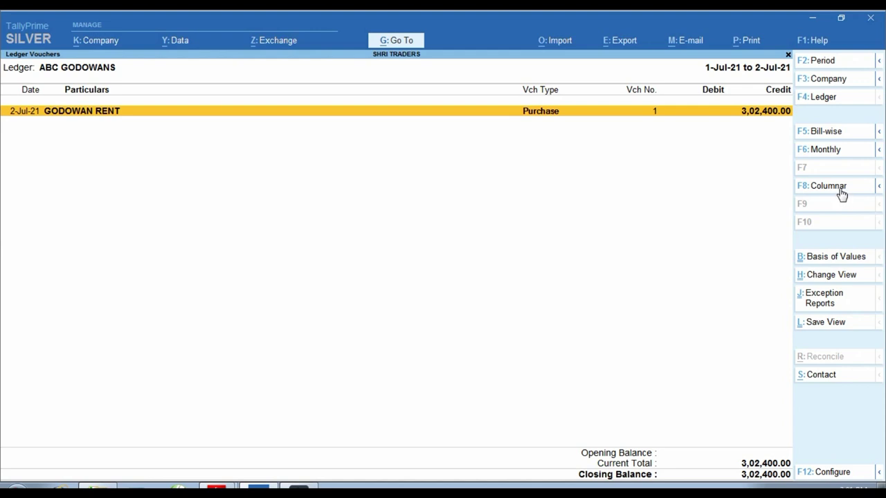
# Switch the ledger to columnar view with rent, CGST, SGST and TDS columns
pyautogui.click(841, 193)
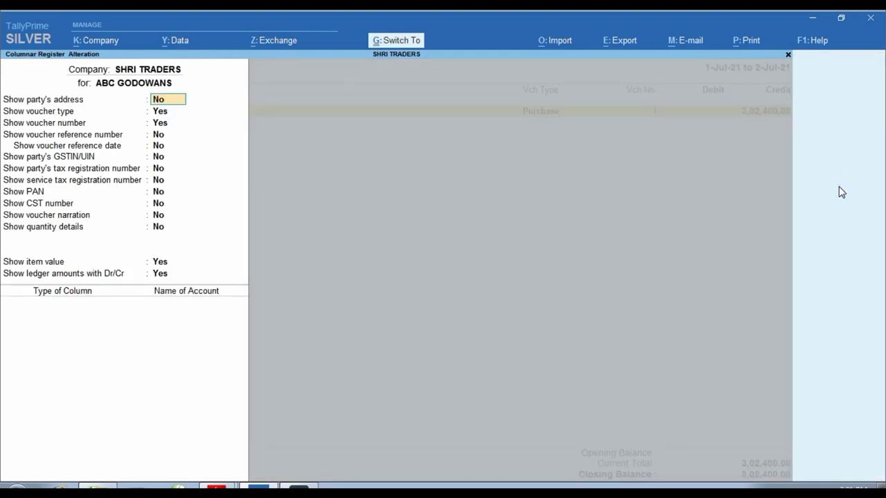
pyautogui.hotkey('ctrl', 'a')
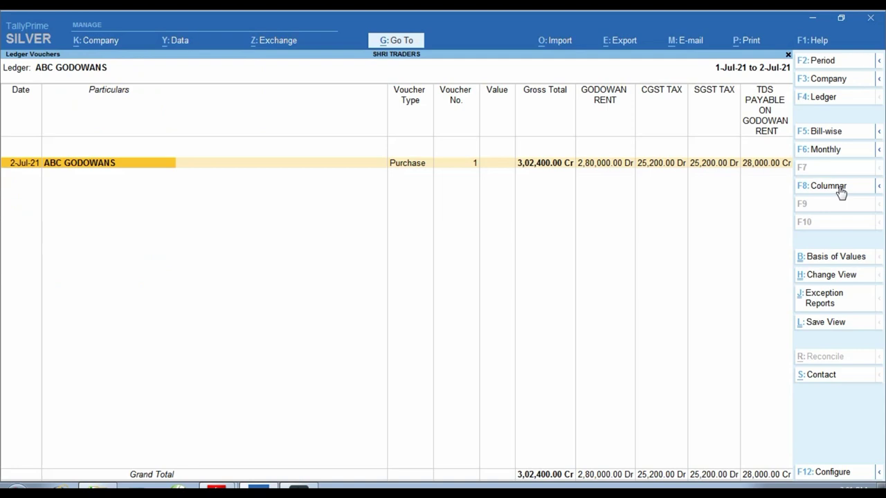
pyautogui.press('ctrl')
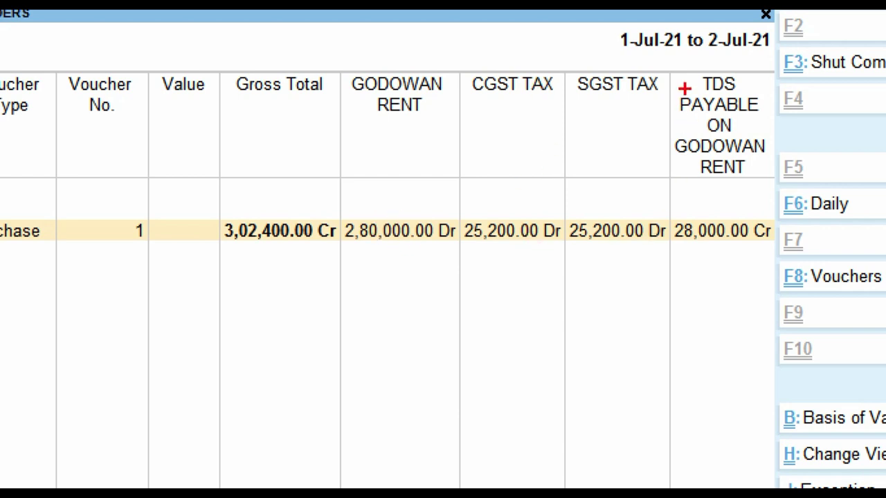
pyautogui.moveTo(670, 65); pyautogui.dragTo(718, 158)
pyautogui.moveTo(741, 80); pyautogui.dragTo(782, 181)
pyautogui.moveTo(182, 201); pyautogui.dragTo(814, 263)
pyautogui.press('Escape')
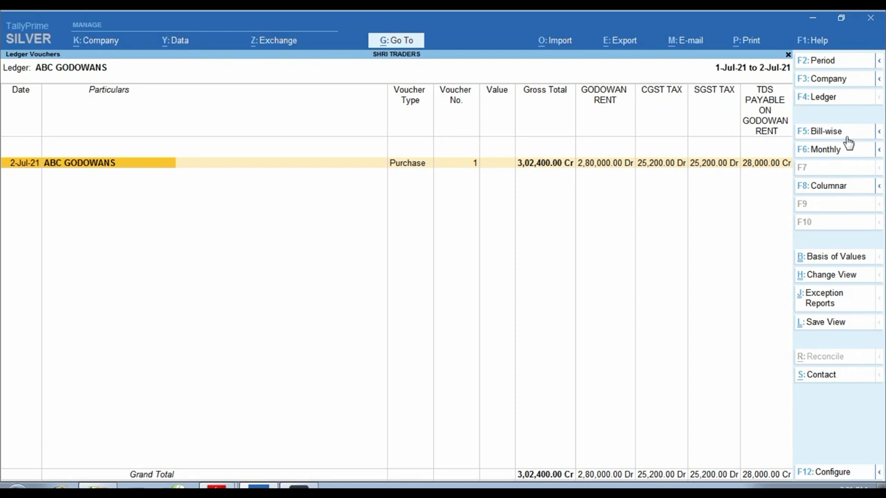
# View ABC GODOWANS bill-wise with bill 1252 and the TDS entry, then bring up P1.pdf
pyautogui.click(845, 136)
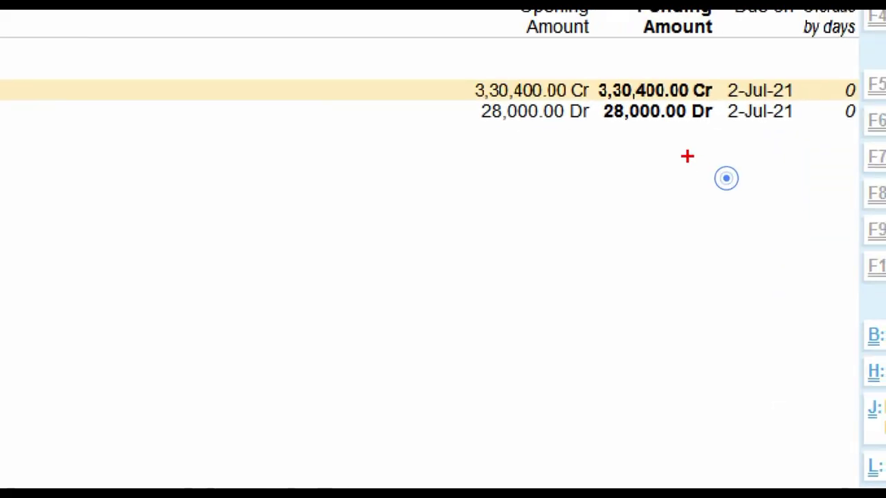
pyautogui.moveTo(453, 75)
pyautogui.mouseDown()
pyautogui.moveTo(597, 116)
pyautogui.moveTo(591, 101)
pyautogui.mouseUp()
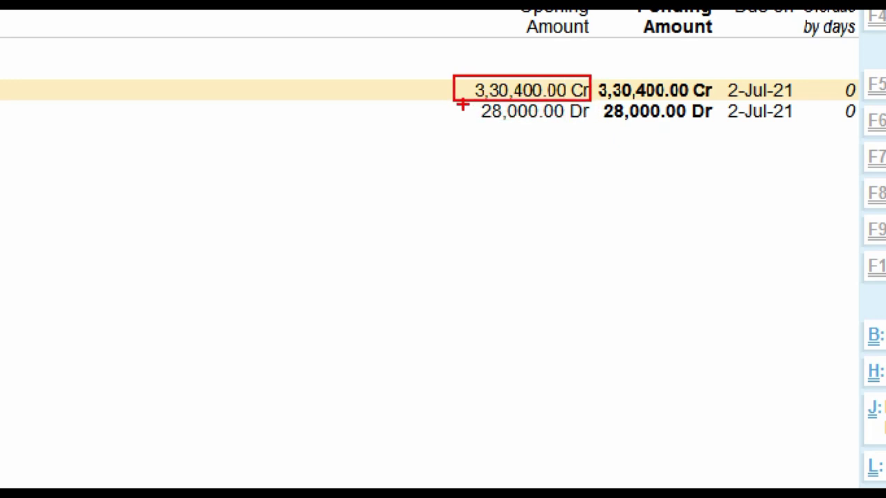
pyautogui.moveTo(461, 101)
pyautogui.mouseDown()
pyautogui.moveTo(519, 118)
pyautogui.moveTo(615, 126)
pyautogui.moveTo(595, 125)
pyautogui.mouseUp()
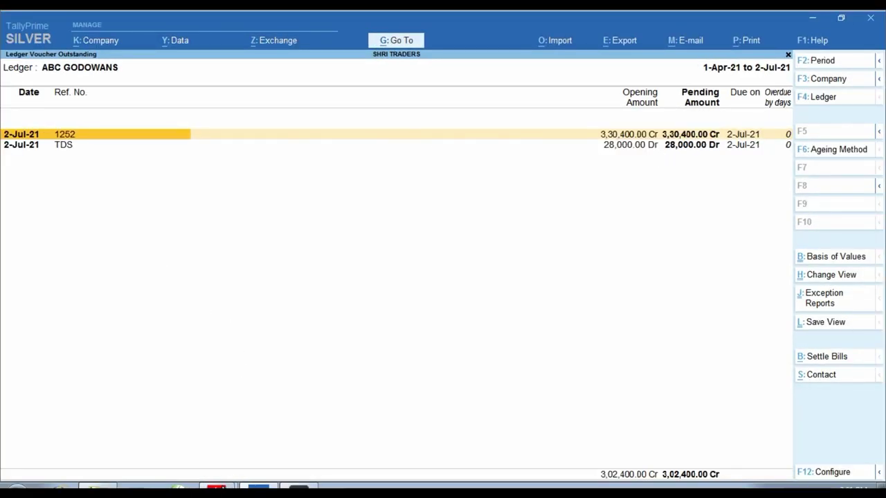
pyautogui.click(216, 489)
pyautogui.click(204, 446)
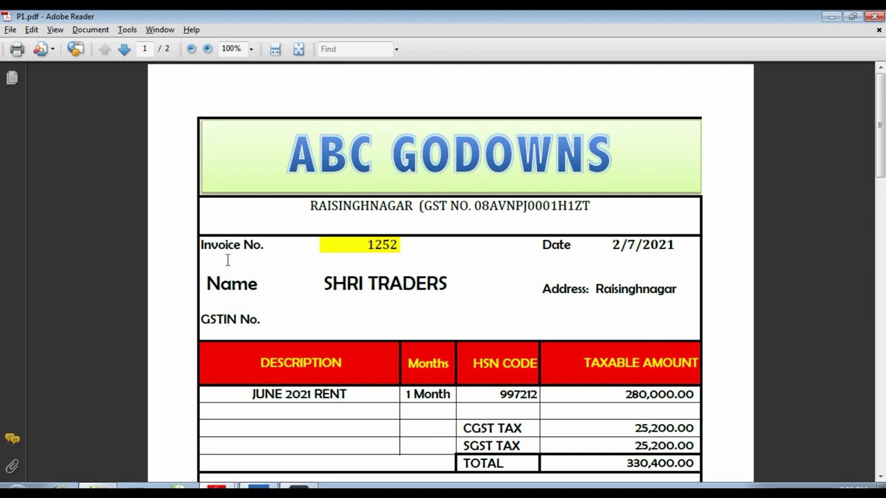
pyautogui.scroll(-2, 374, 190)
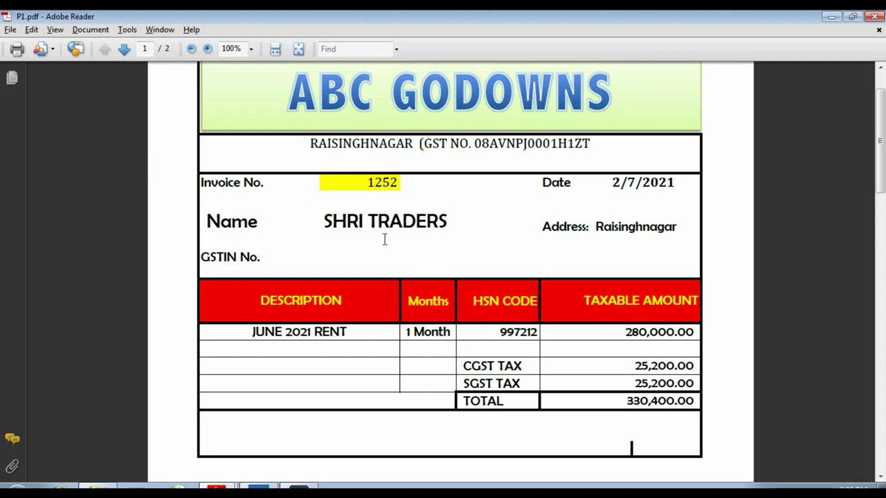
# Switch back to TallyPrime's ABC GODOWANS outstanding screen showing bill 1252 netting 3,02,400.00 Cr
pyautogui.click(259, 487)
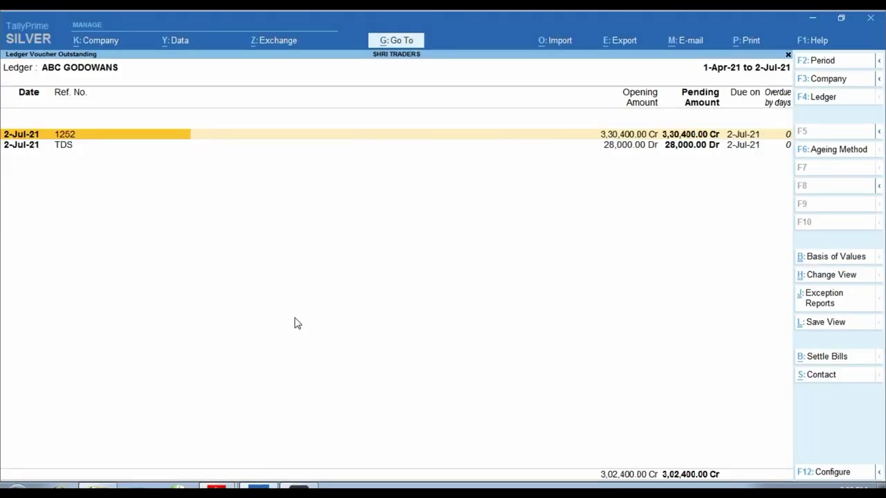